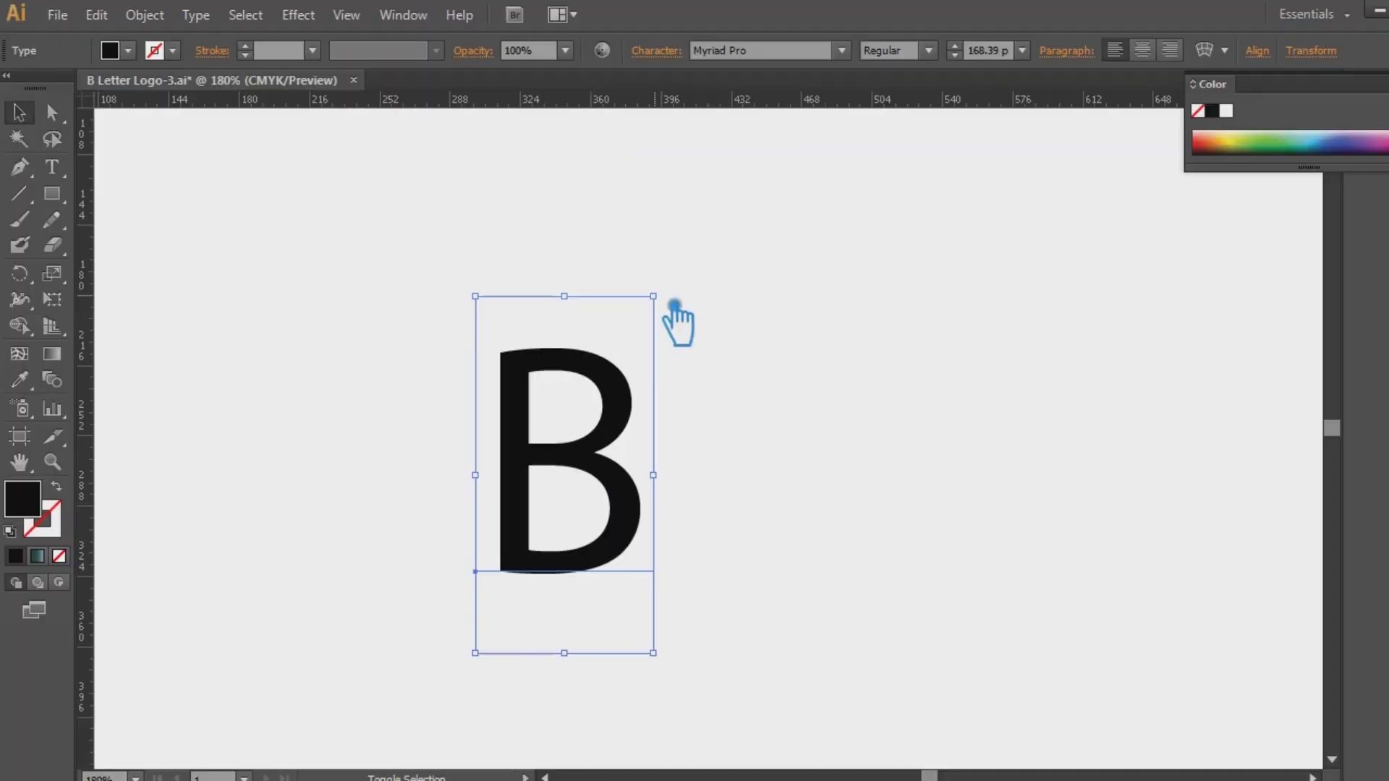
# - Stretch the black Myriad Pro B taller on the artboard
pyautogui.moveTo(673, 313); pyautogui.dragTo(713, 171)
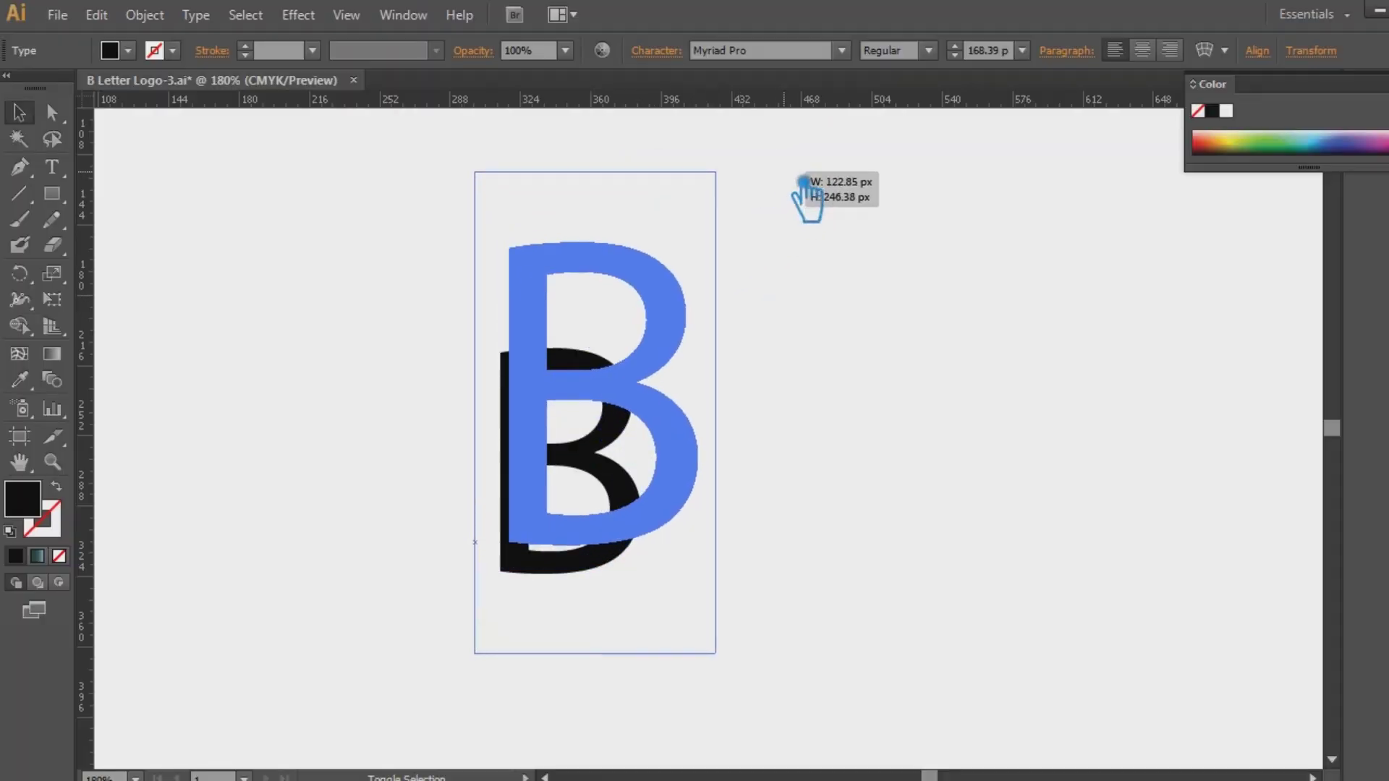
# - Enlarge the B and try fonts on it, including Neou in Bold weight
pyautogui.moveTo(727, 685); pyautogui.dragTo(818, 731)
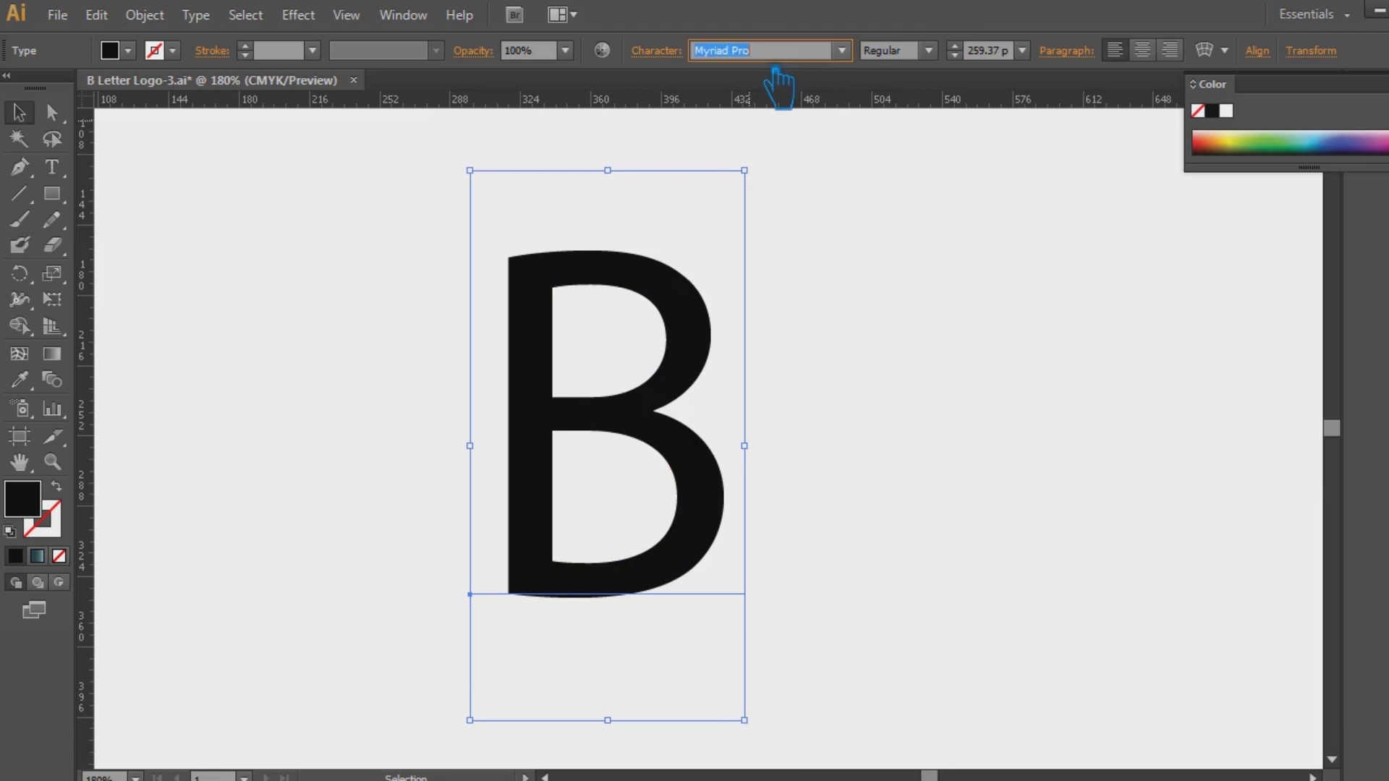
pyautogui.press('Down')
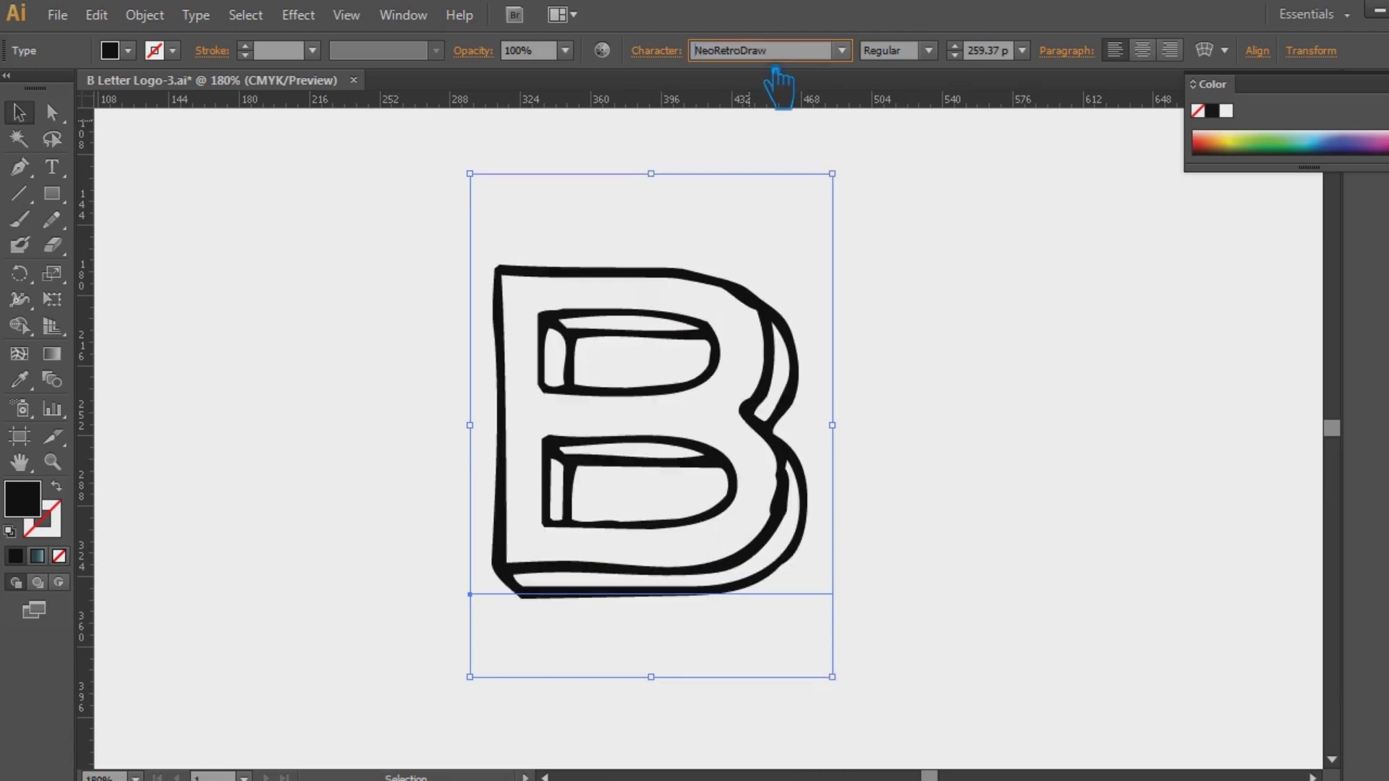
pyautogui.press('Down')
pyautogui.press('Down')
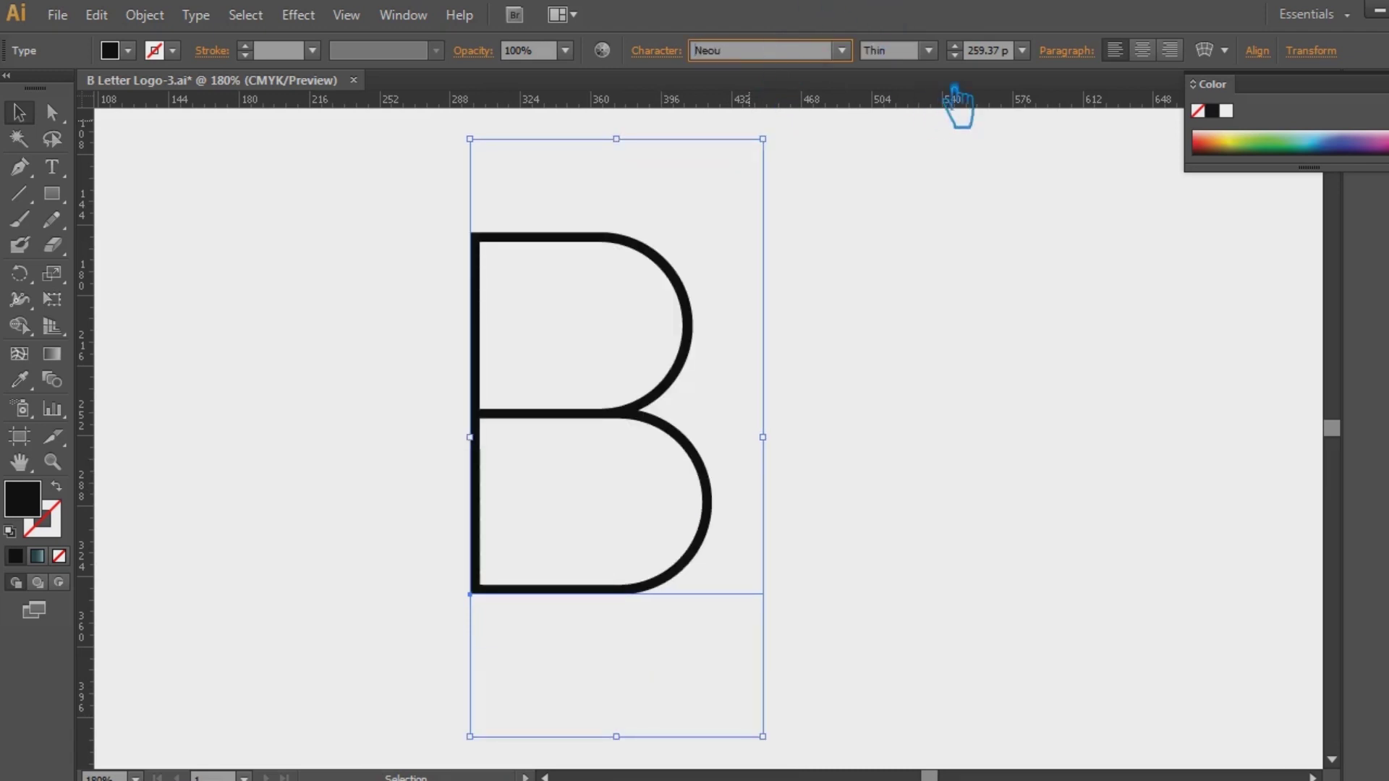
pyautogui.click(928, 50)
pyautogui.click(925, 102)
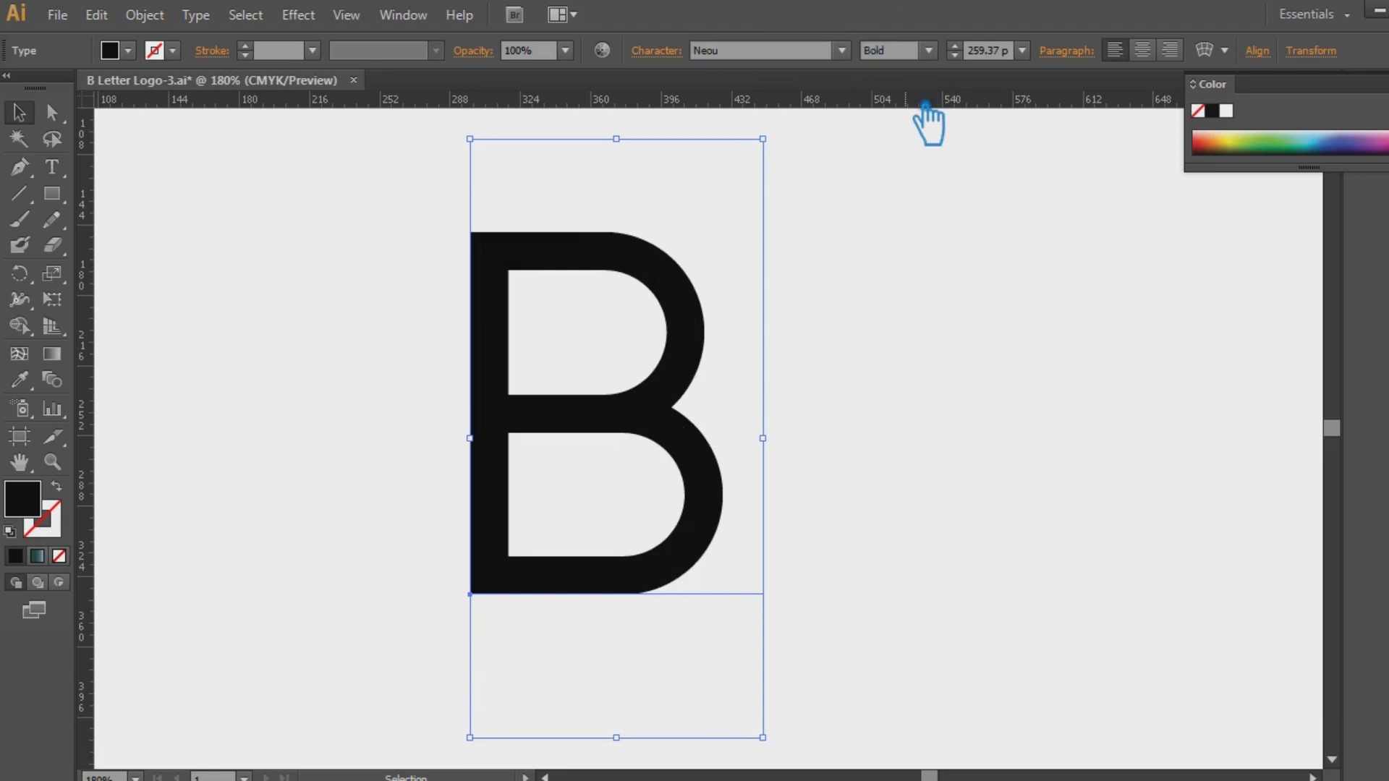
# - Step through more fonts, past Nexa Bold, and settle the B on NOVA Regular
pyautogui.press('Down')
pyautogui.press('Down')
pyautogui.press('Down')
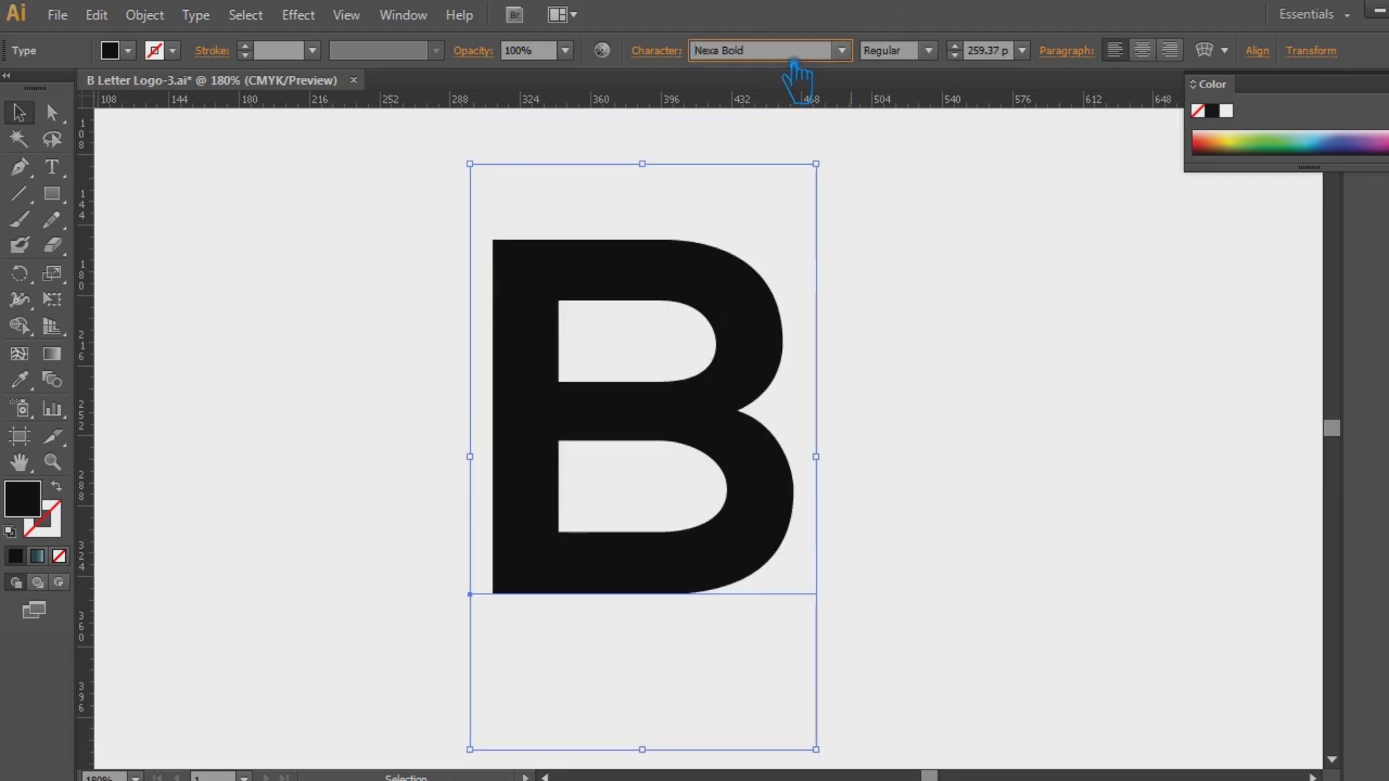
pyautogui.click(801, 52)
pyautogui.press('Down')
pyautogui.press('Down')
pyautogui.press('Down')
pyautogui.press('Down')
pyautogui.press('Down')
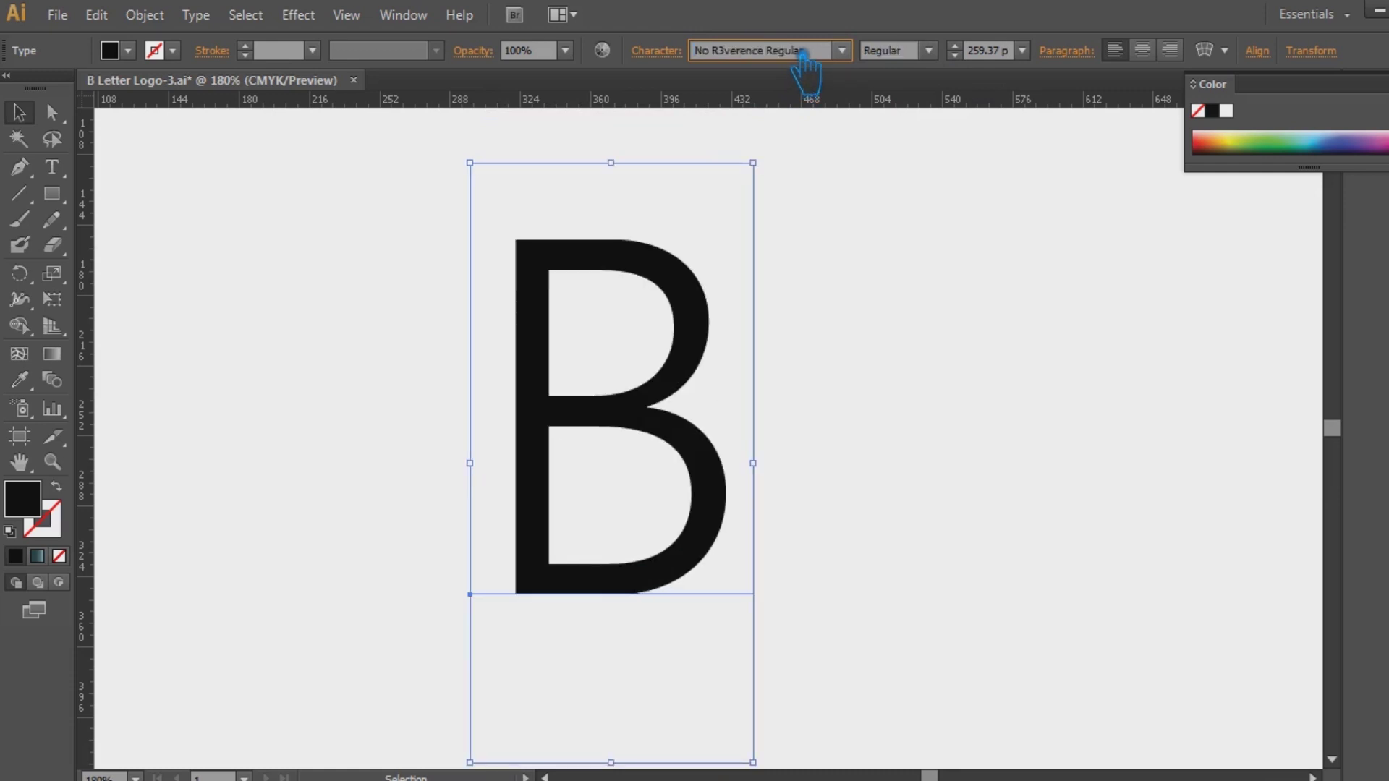
pyautogui.press('Down')
pyautogui.press('Down')
pyautogui.press('Down')
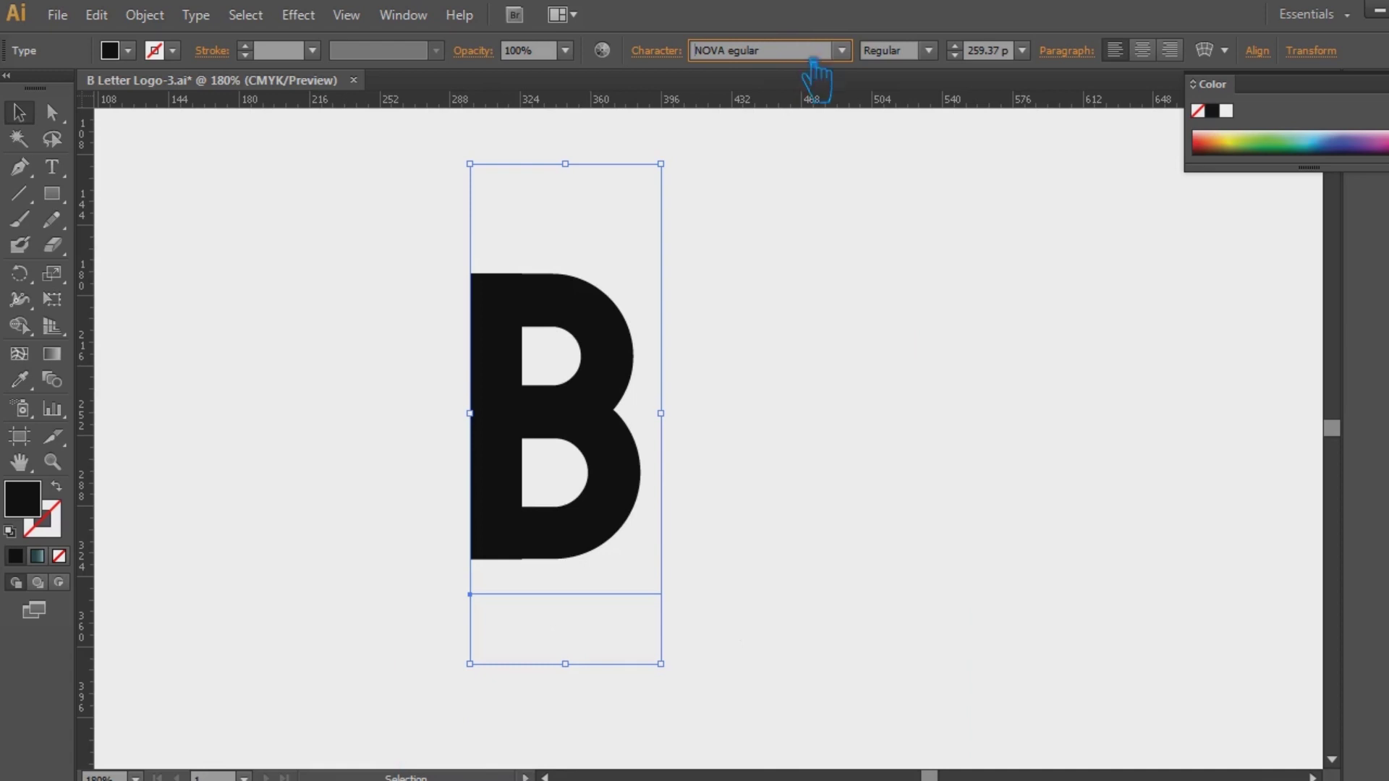
pyautogui.press('Down')
pyautogui.press('Up')
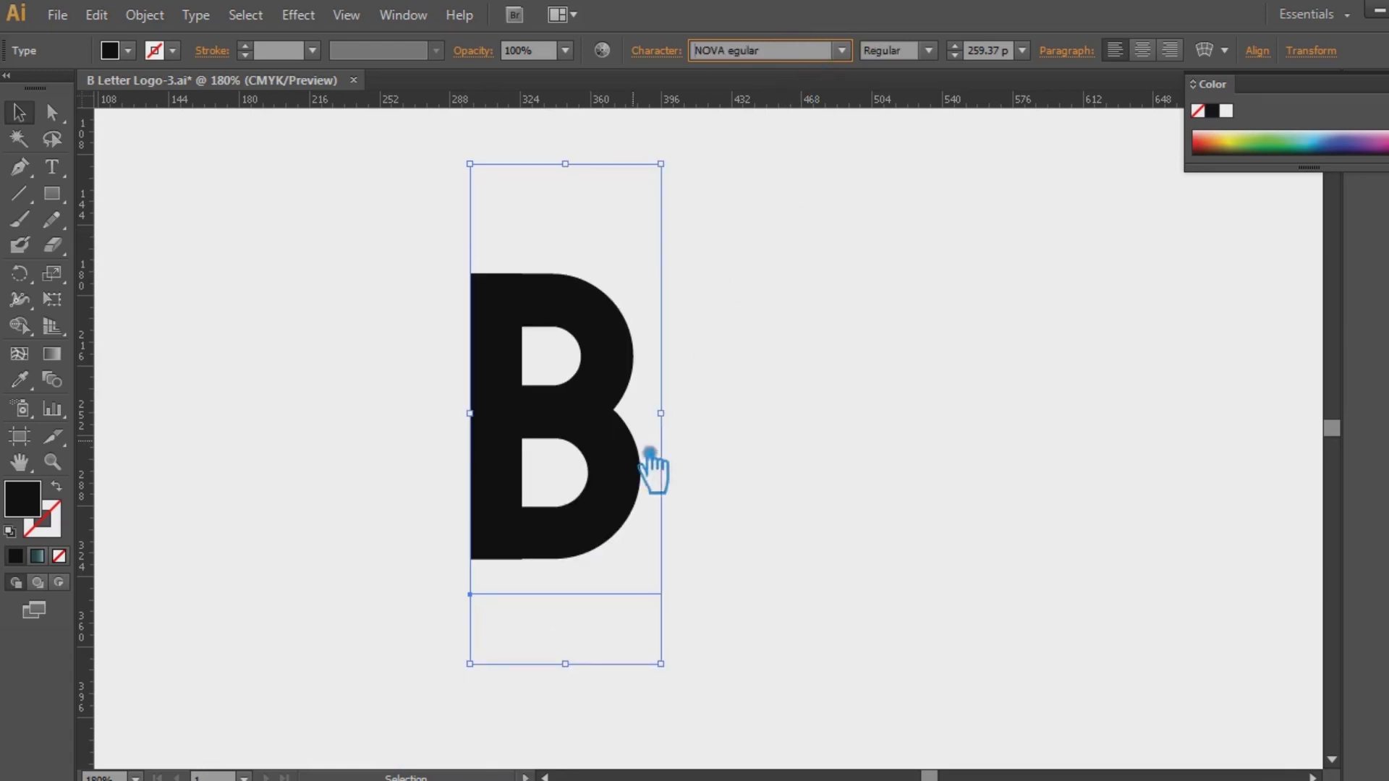
# - Alt-drag a NOVA B copy right, then trial Nyala, OCR A, script and Overpass on the left B
pyautogui.moveTo(643, 500); pyautogui.dragTo(1223, 539)
pyautogui.click(549, 506)
pyautogui.click(785, 54)
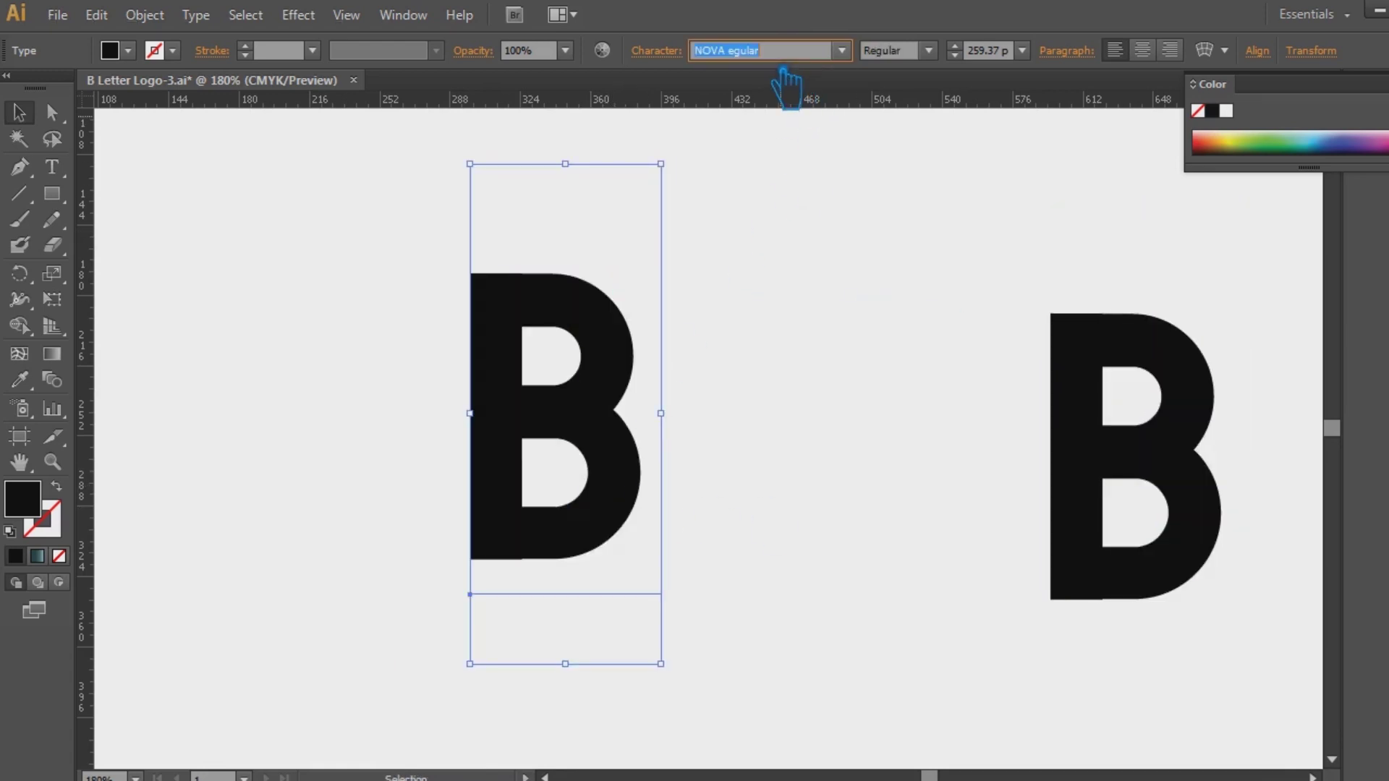
pyautogui.write('Nyala')
pyautogui.press('Down')
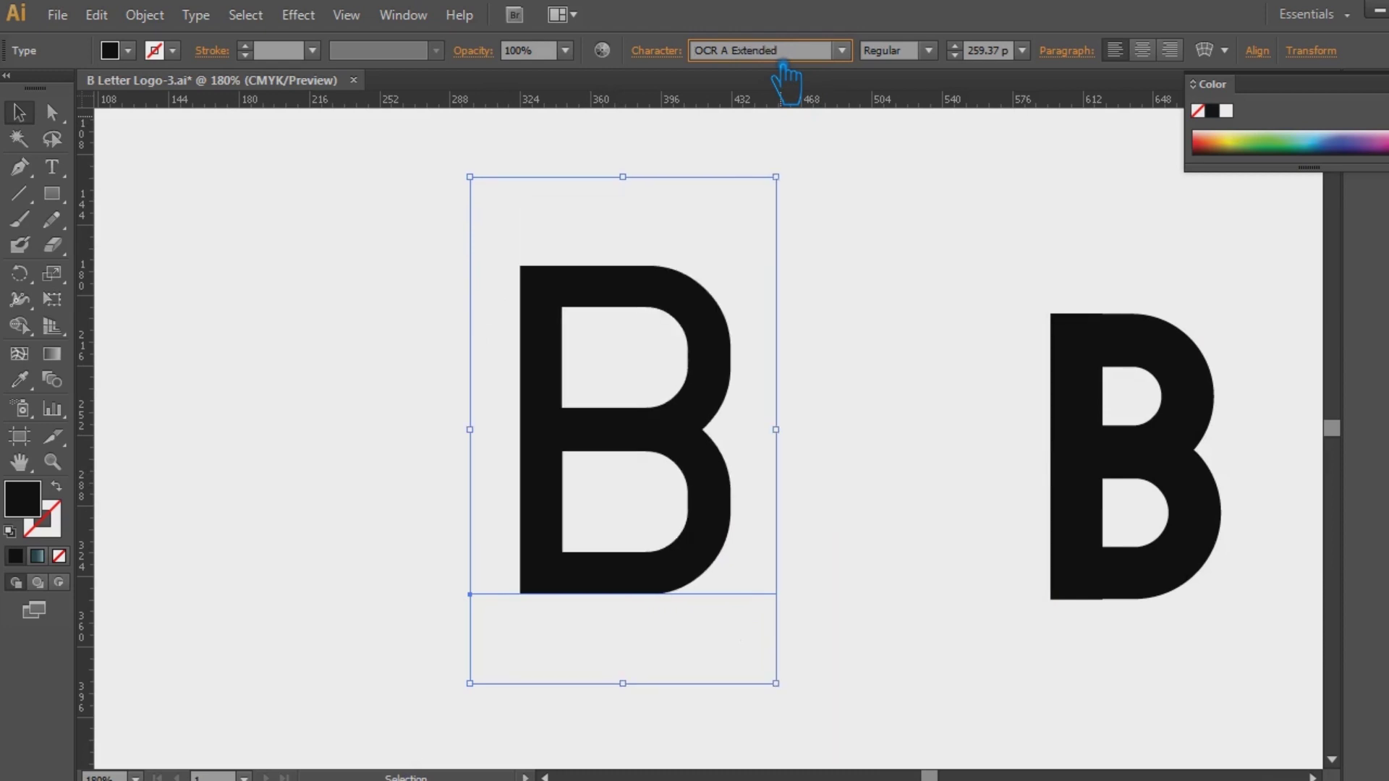
pyautogui.click(776, 50)
pyautogui.press('Down')
pyautogui.press('Down')
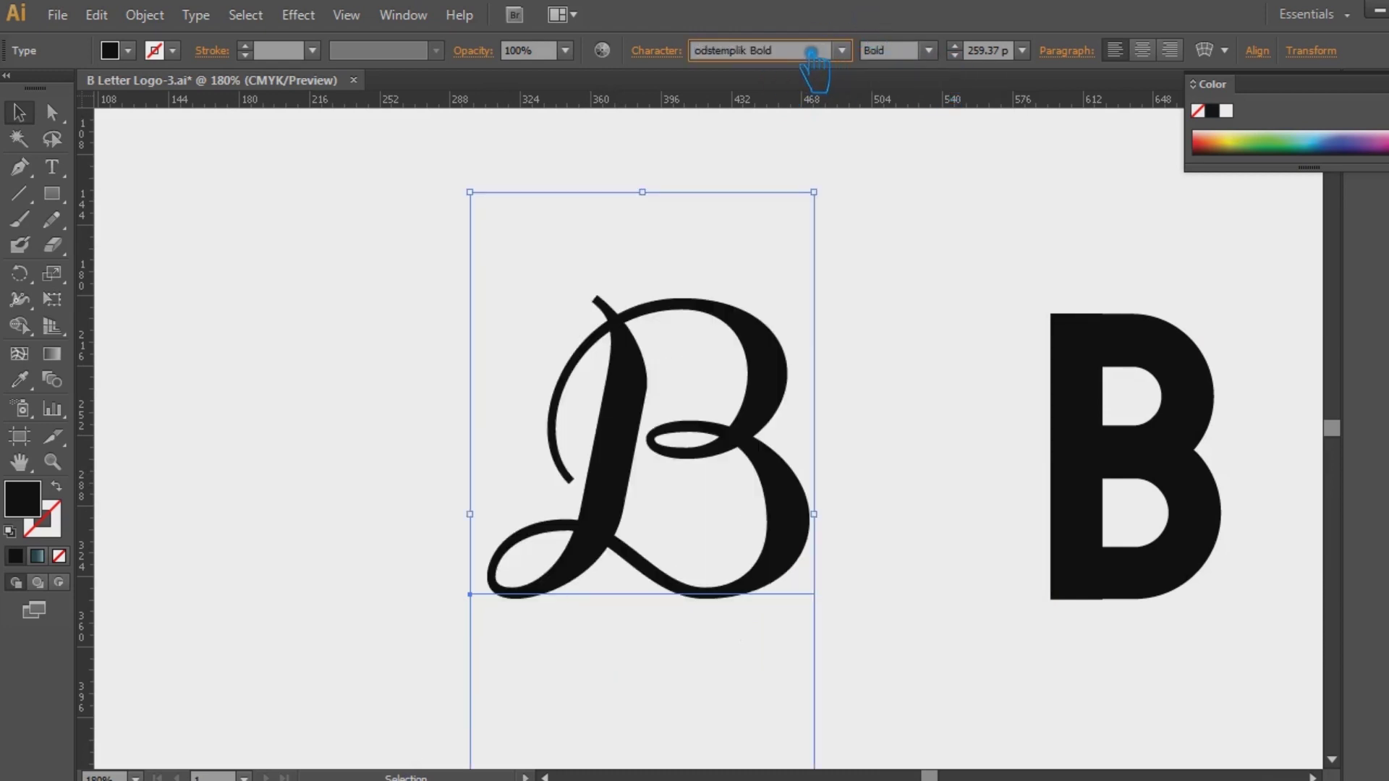
pyautogui.press('Down')
pyautogui.press('Down')
pyautogui.press('Down')
pyautogui.press('Down')
pyautogui.press('Down')
pyautogui.press('Down')
pyautogui.press('Down')
pyautogui.press('Down')
pyautogui.press('Down')
pyautogui.press('Down')
pyautogui.press('Down')
pyautogui.press('Down')
pyautogui.press('Down')
pyautogui.press('Down')
pyautogui.press('Down')
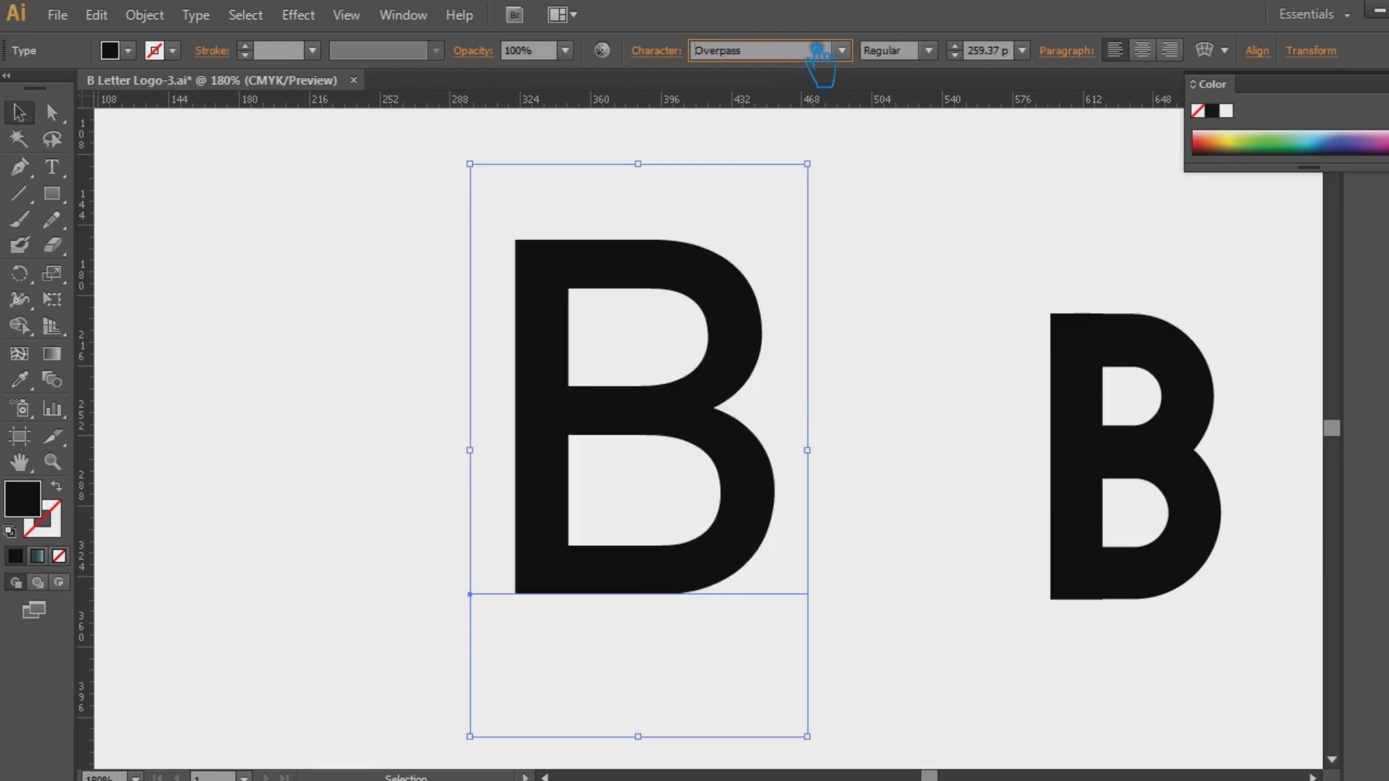
pyautogui.press('Down')
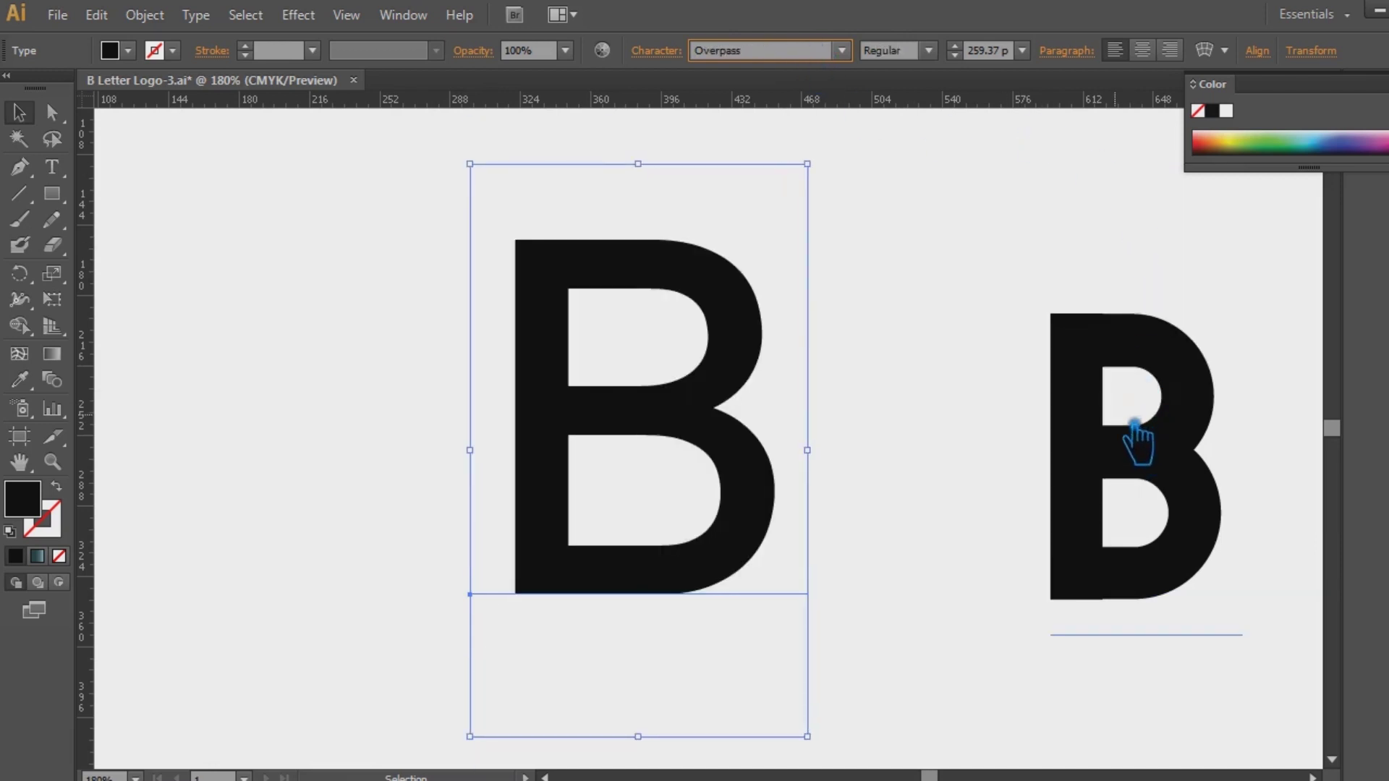
# - Try 28 Days Later on the trial B, delete it, and center the remaining NOVA B
pyautogui.write('28 Days Later')
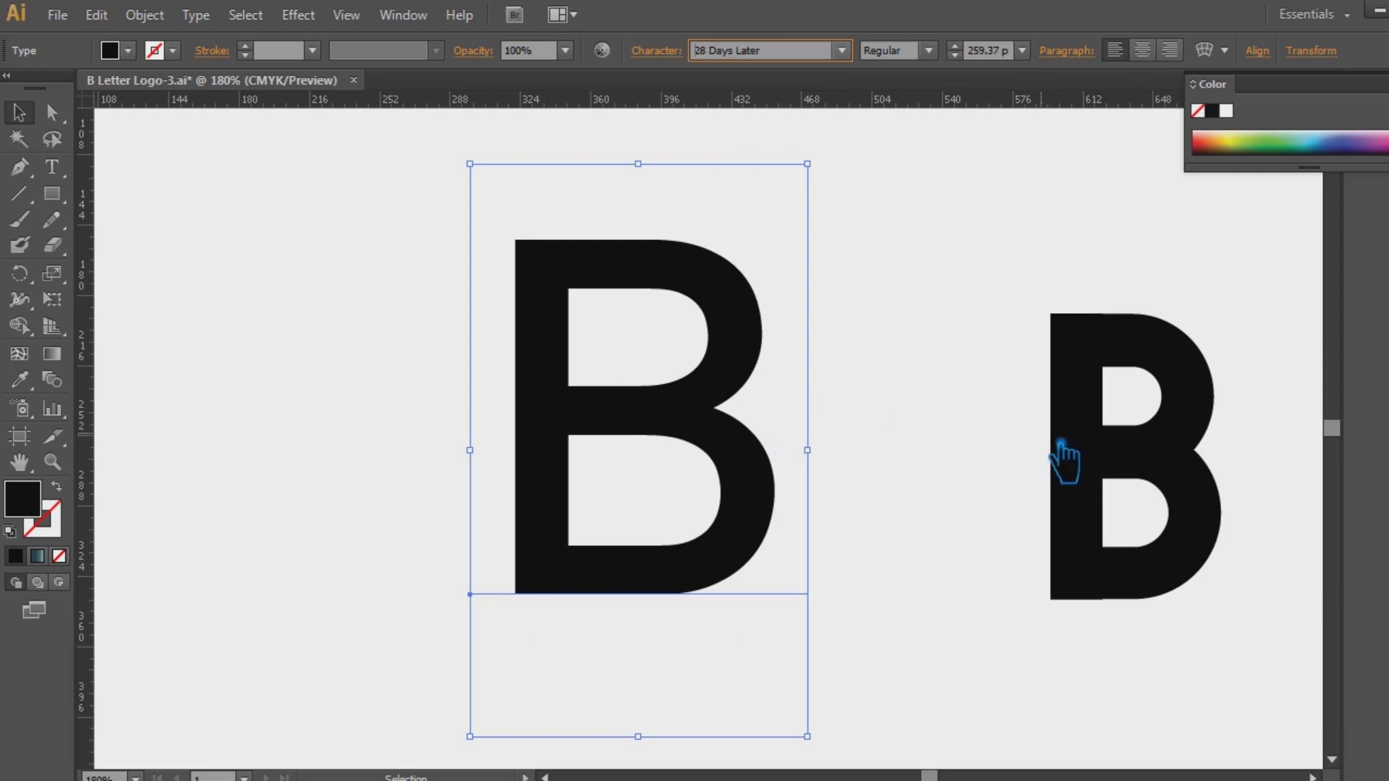
pyautogui.press('Return')
pyautogui.press('Delete')
pyautogui.moveTo(1117, 510); pyautogui.dragTo(735, 509)
# - Enlarge the B to about 365 pt and convert it to outlines
pyautogui.moveTo(884, 215); pyautogui.dragTo(940, 186)
pyautogui.moveTo(916, 332)
pyautogui.mouseDown()
pyautogui.moveTo(894, 533)
pyautogui.moveTo(862, 456)
pyautogui.mouseUp()
pyautogui.hotkey('ctrl', 'shift', 'o')
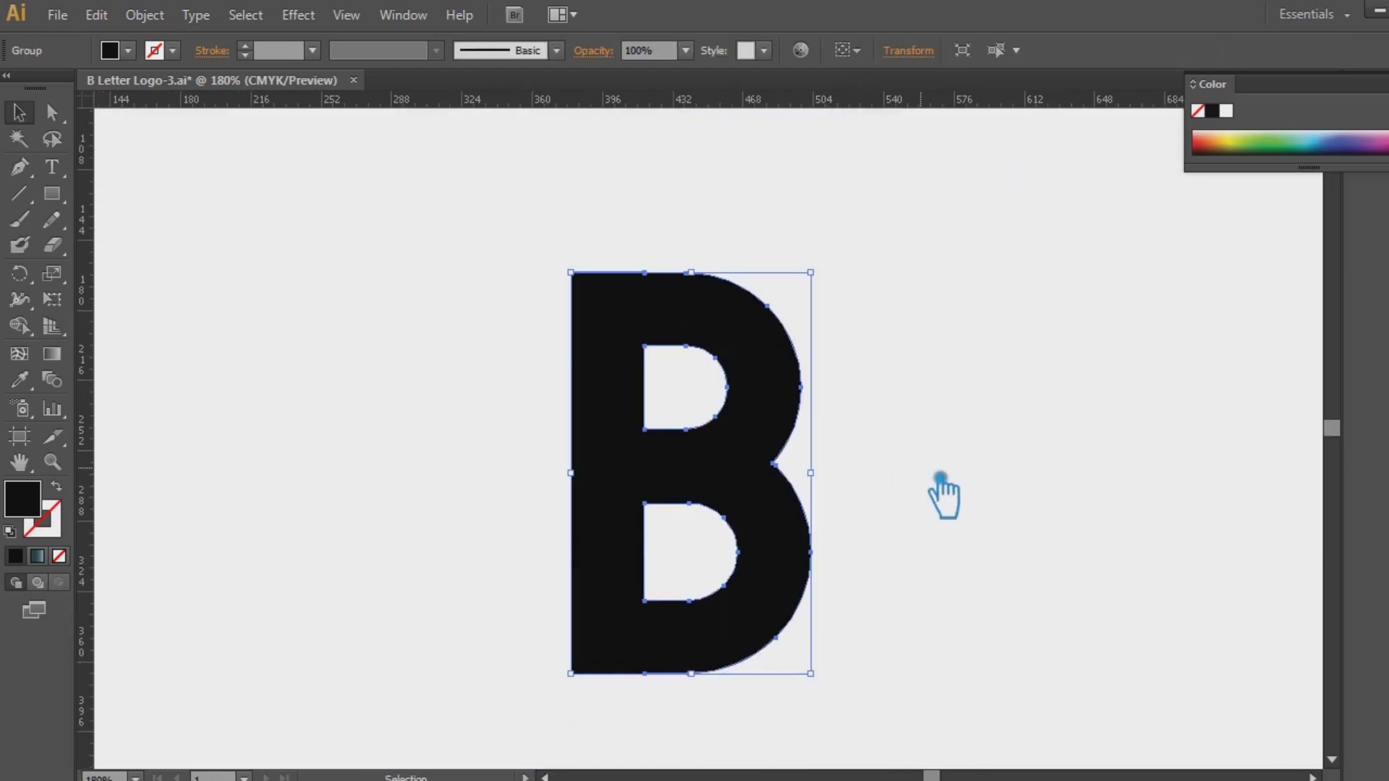
pyautogui.click(946, 478)
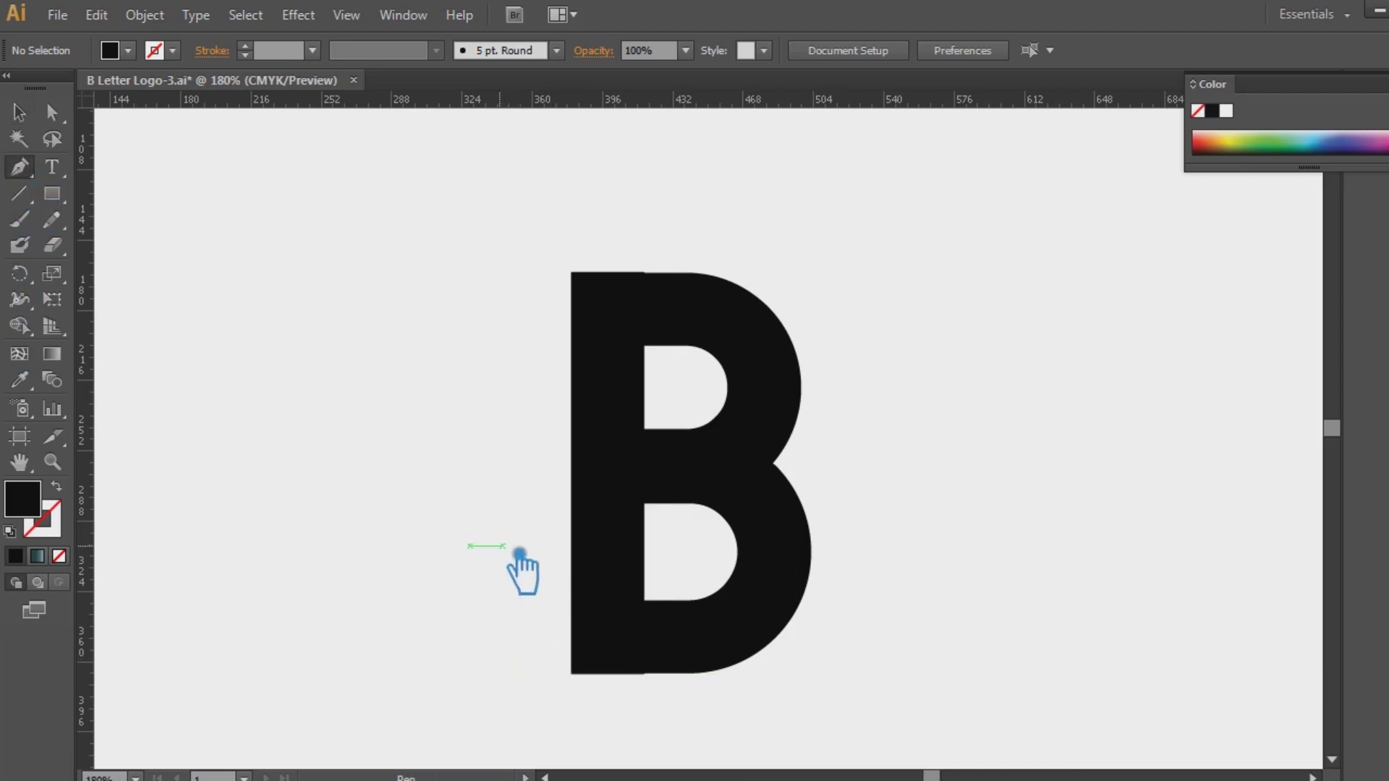
# - Draw a wide black ellipse across the B and rotate it onto a diagonal
pyautogui.moveTo(51, 194); pyautogui.dragTo(138, 245)
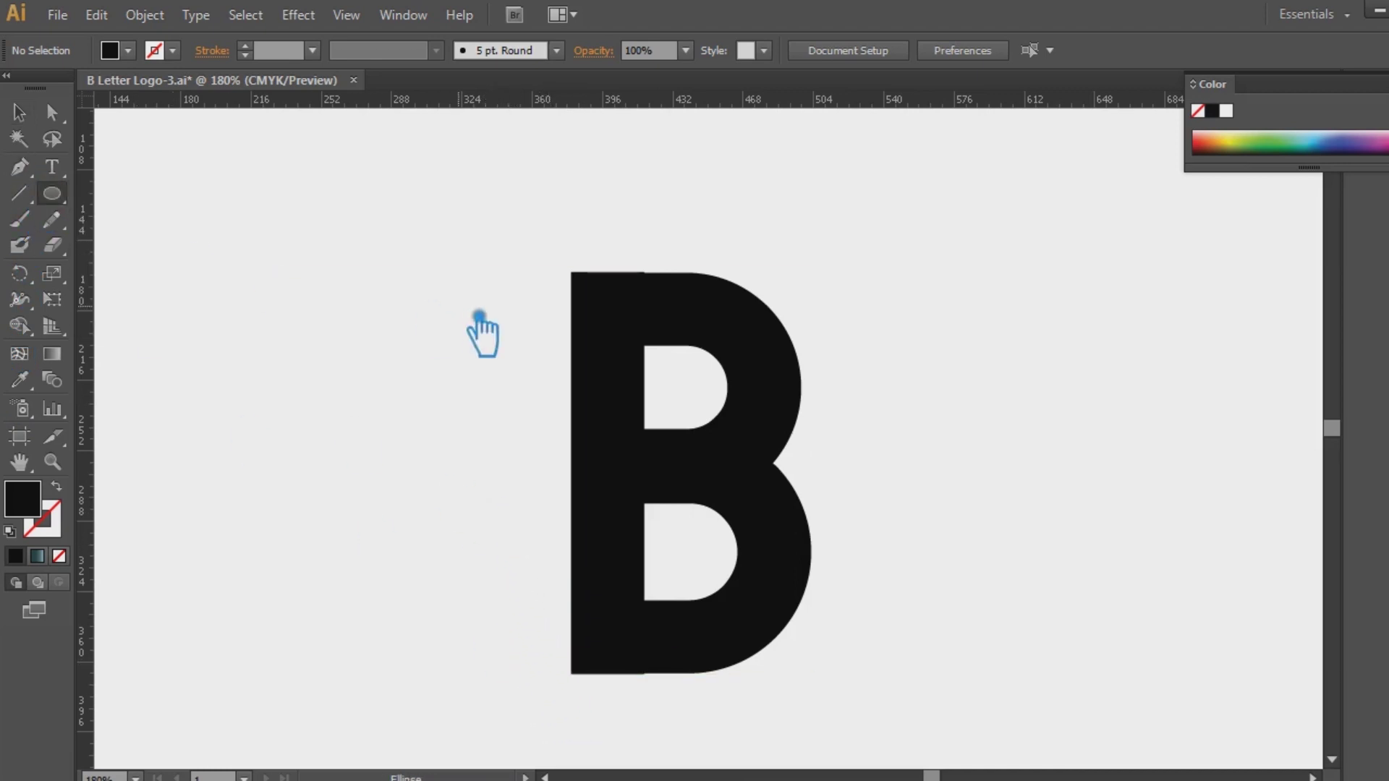
pyautogui.moveTo(380, 383); pyautogui.dragTo(813, 497)
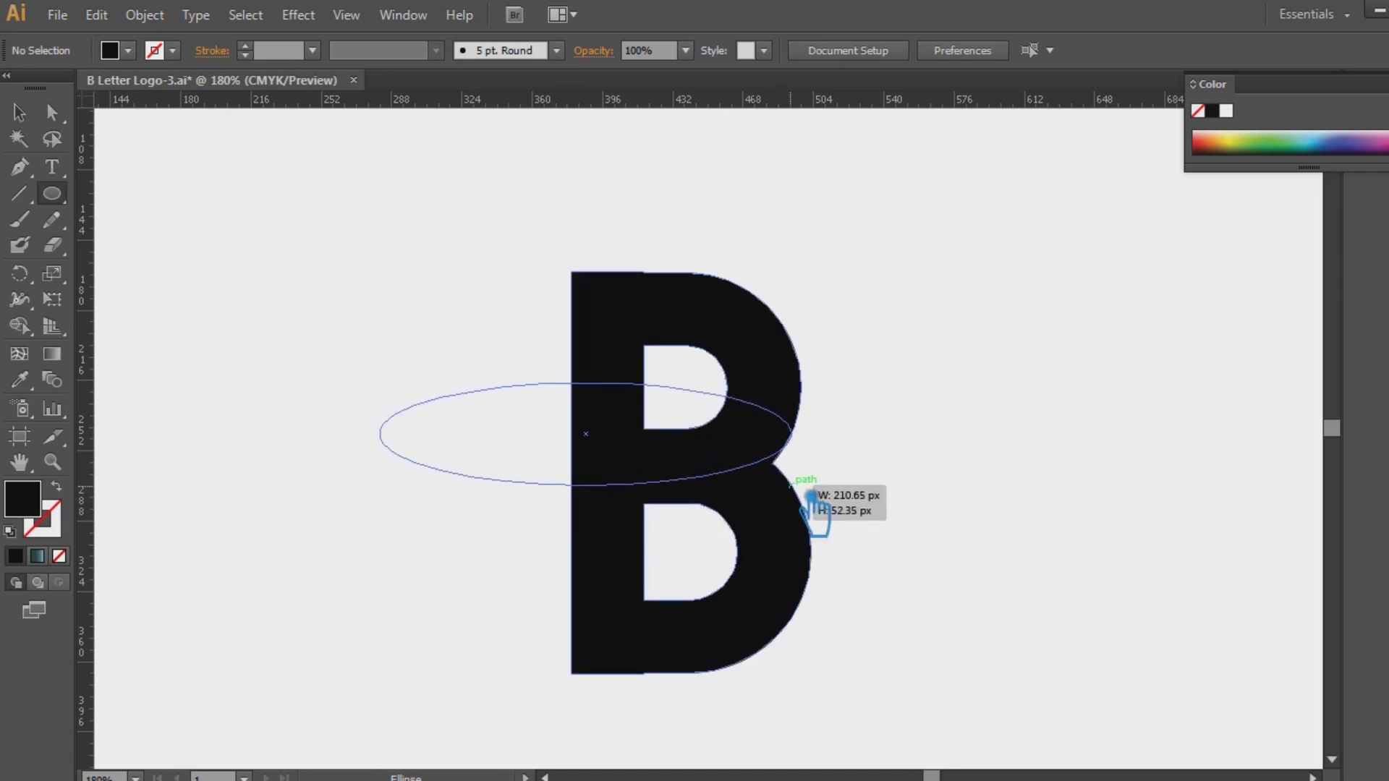
pyautogui.moveTo(813, 498); pyautogui.dragTo(941, 501)
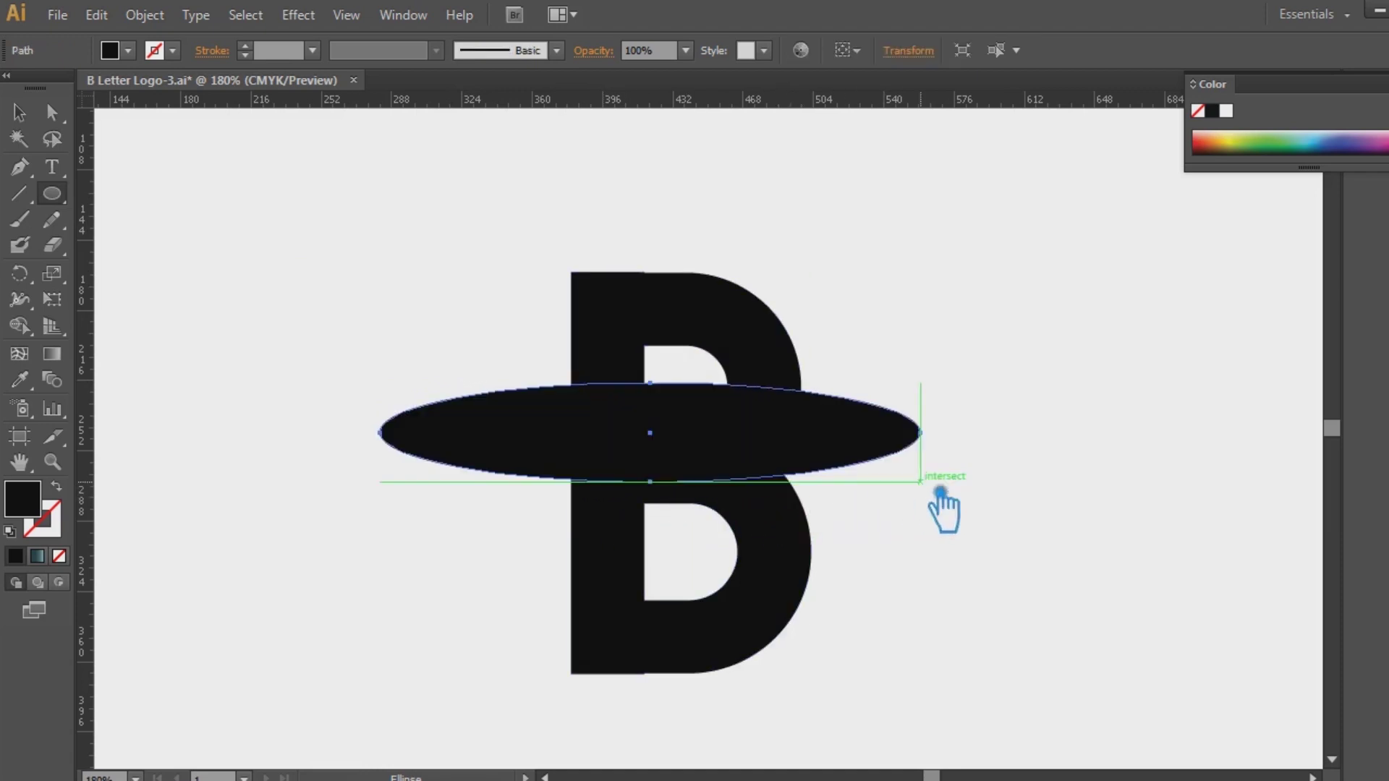
pyautogui.click(19, 112)
pyautogui.moveTo(950, 387); pyautogui.dragTo(821, 309)
pyautogui.moveTo(753, 449); pyautogui.dragTo(733, 476)
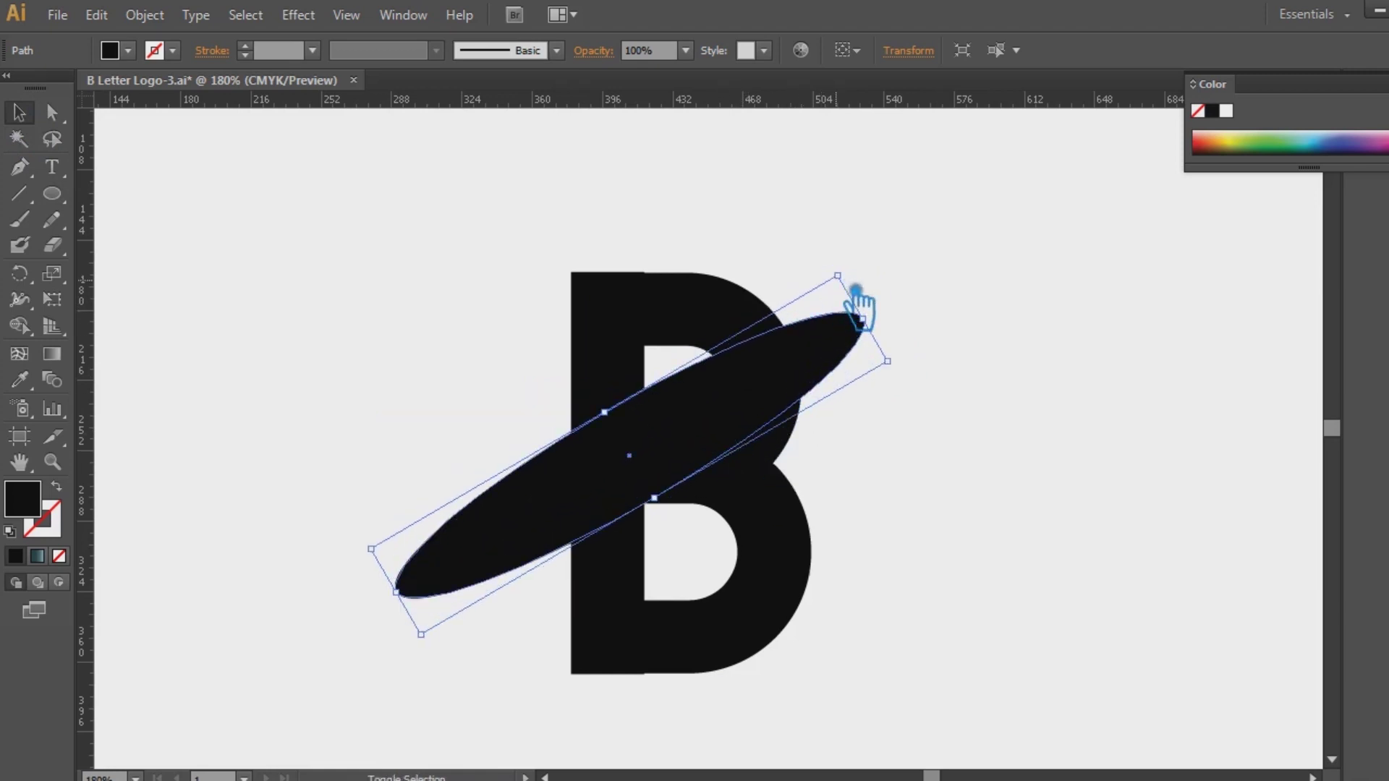
# - Stretch the ellipse longer, rotate it steeper, and shift it into place over the B
pyautogui.moveTo(858, 286); pyautogui.dragTo(959, 322)
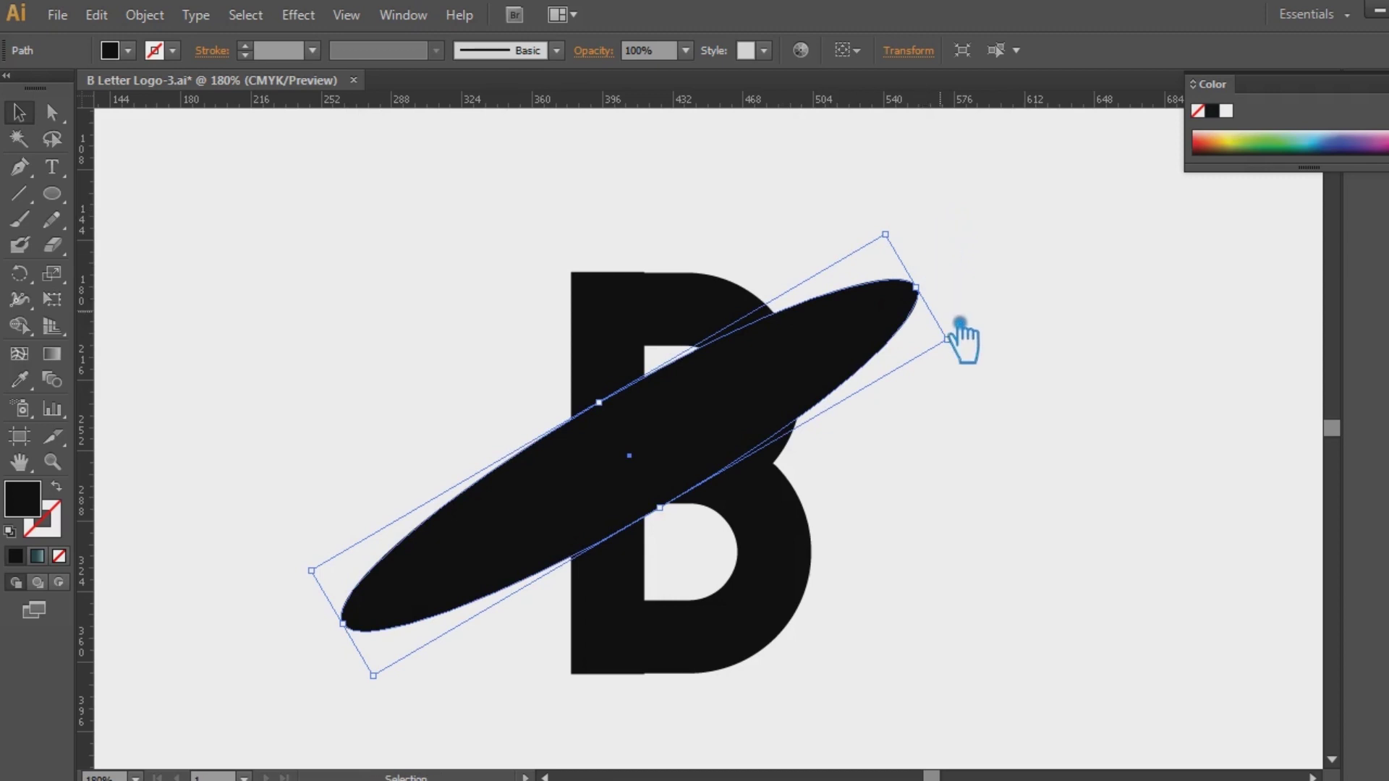
pyautogui.moveTo(801, 418); pyautogui.dragTo(811, 491)
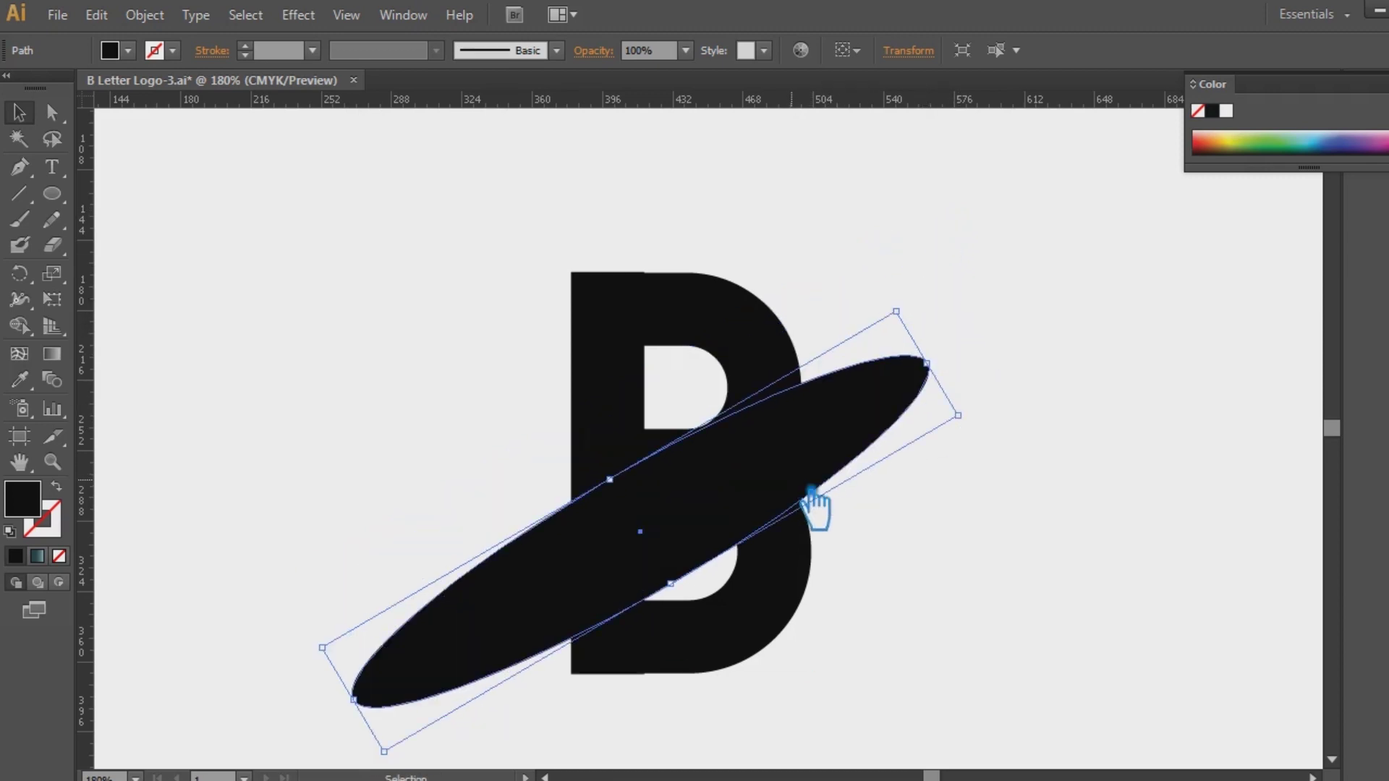
pyautogui.moveTo(920, 314); pyautogui.dragTo(898, 276)
pyautogui.moveTo(844, 426); pyautogui.dragTo(854, 419)
pyautogui.click(1028, 429)
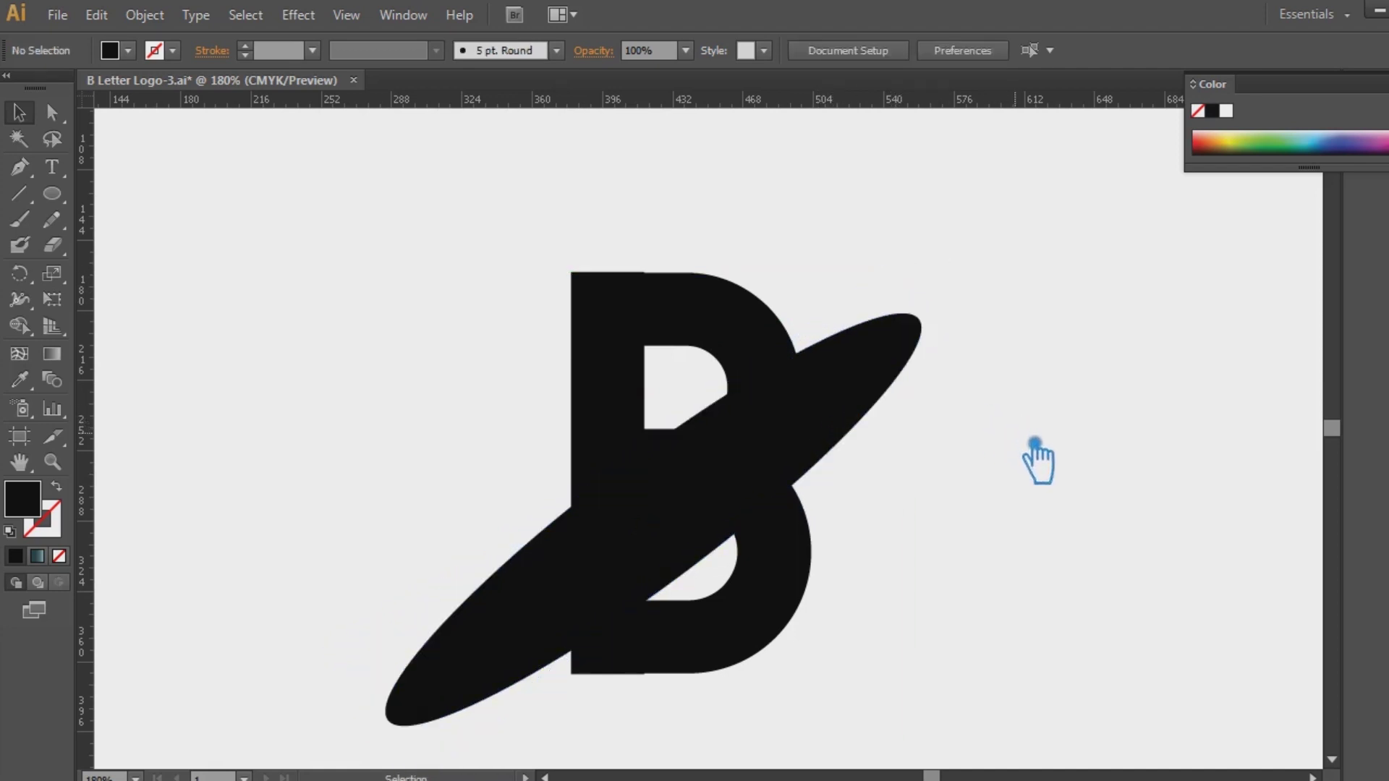
# - Refine the ellipse's rotation and stretch it further toward the upper right
pyautogui.click(903, 362)
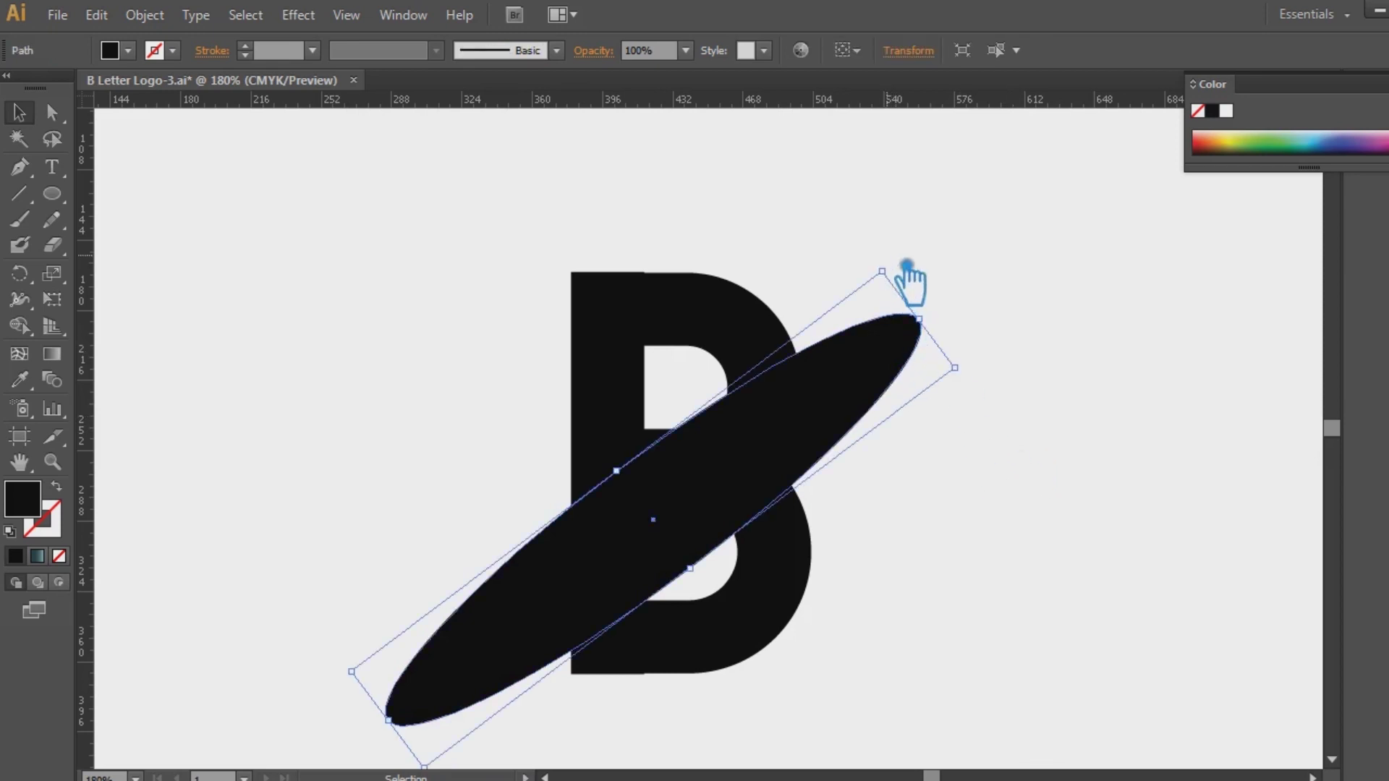
pyautogui.moveTo(885, 232); pyautogui.dragTo(881, 255)
pyautogui.click(929, 307)
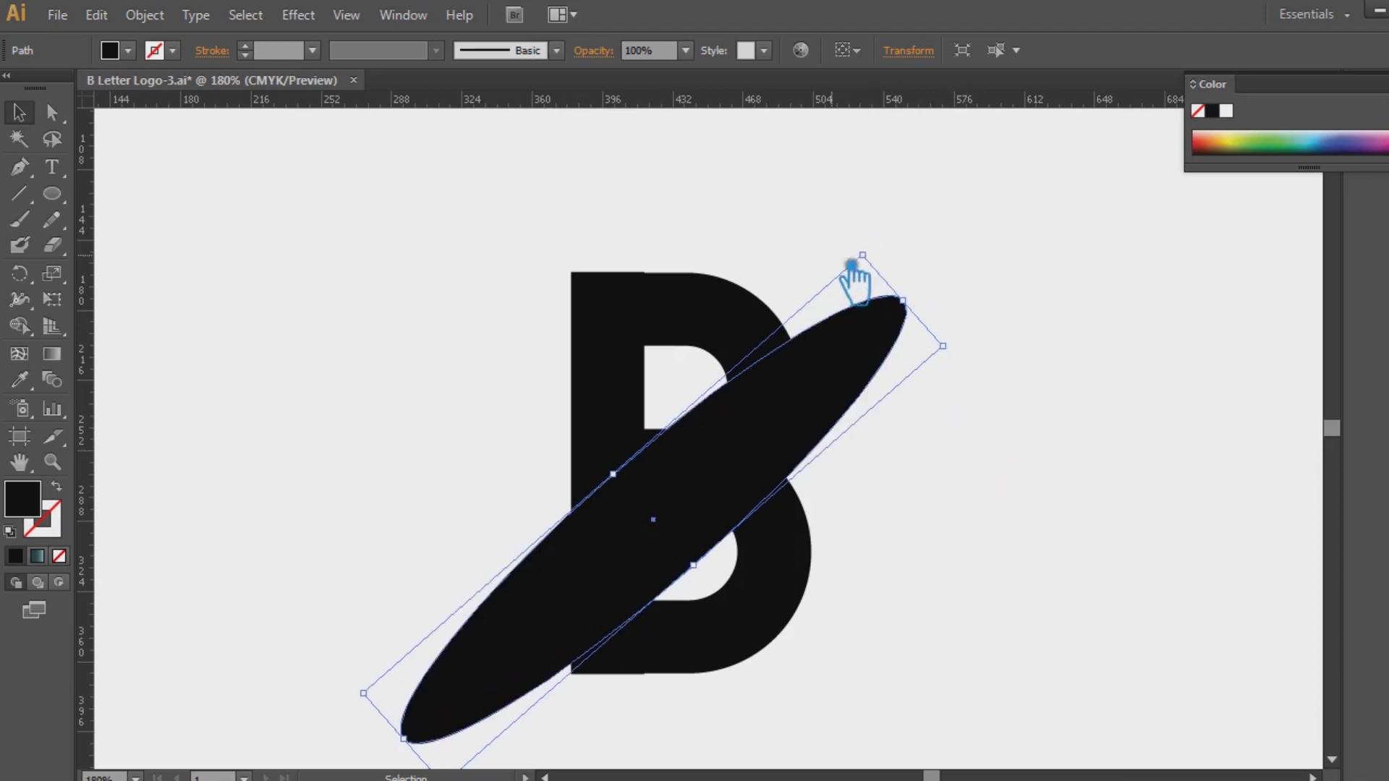
pyautogui.moveTo(887, 254); pyautogui.dragTo(865, 250)
pyautogui.click(953, 322)
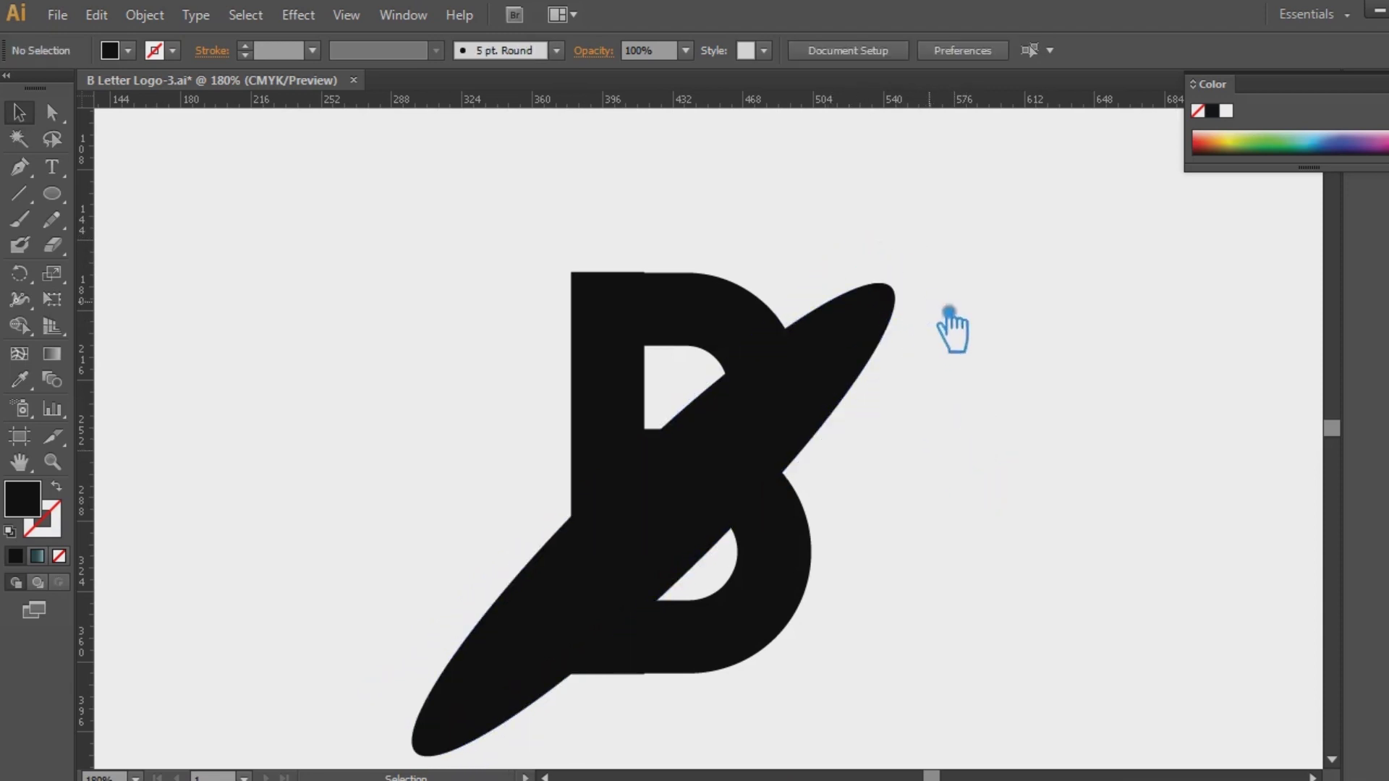
pyautogui.click(848, 391)
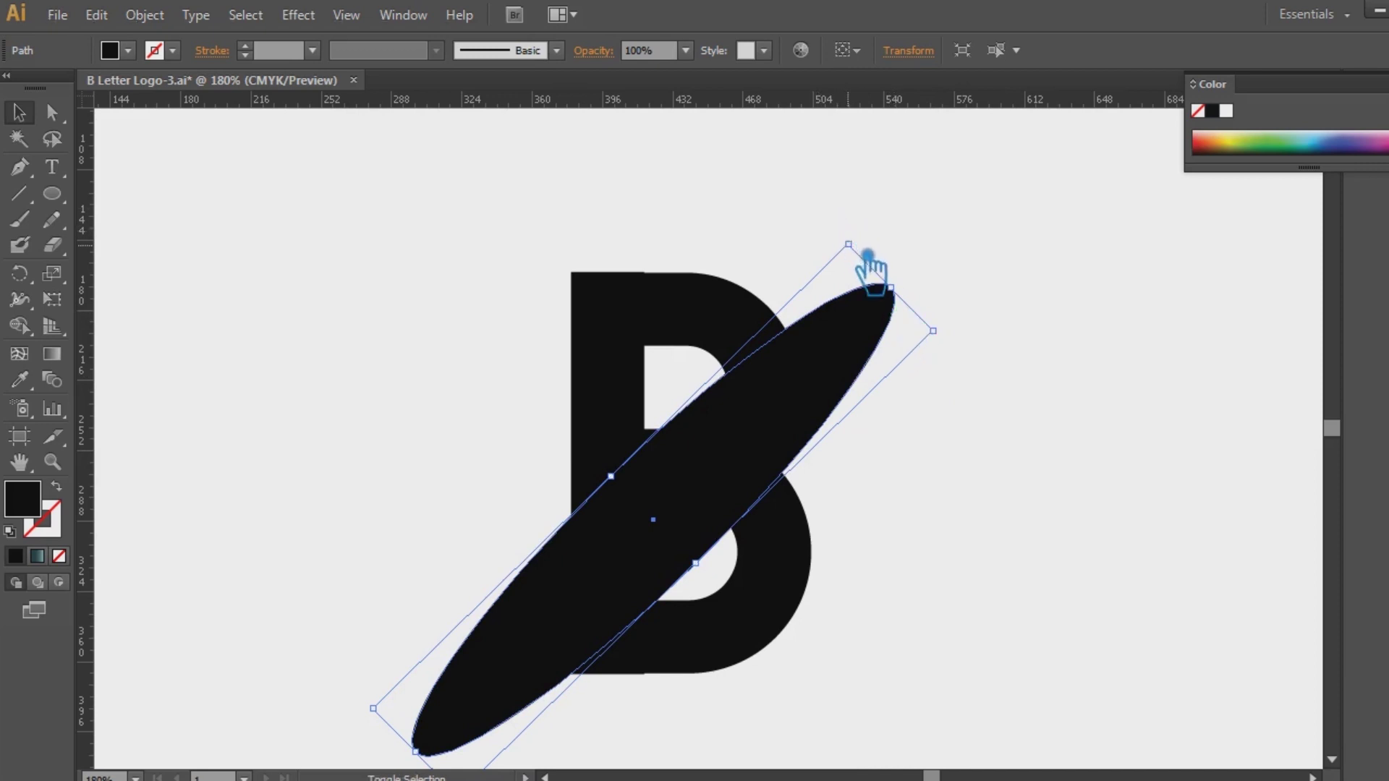
pyautogui.moveTo(868, 254); pyautogui.dragTo(891, 224)
# - Nudge the ellipse slightly down and left, zooming out to see the logo
pyautogui.press('a')
pyautogui.press('v')
pyautogui.press('Down')
pyautogui.press('Down')
pyautogui.press('Down')
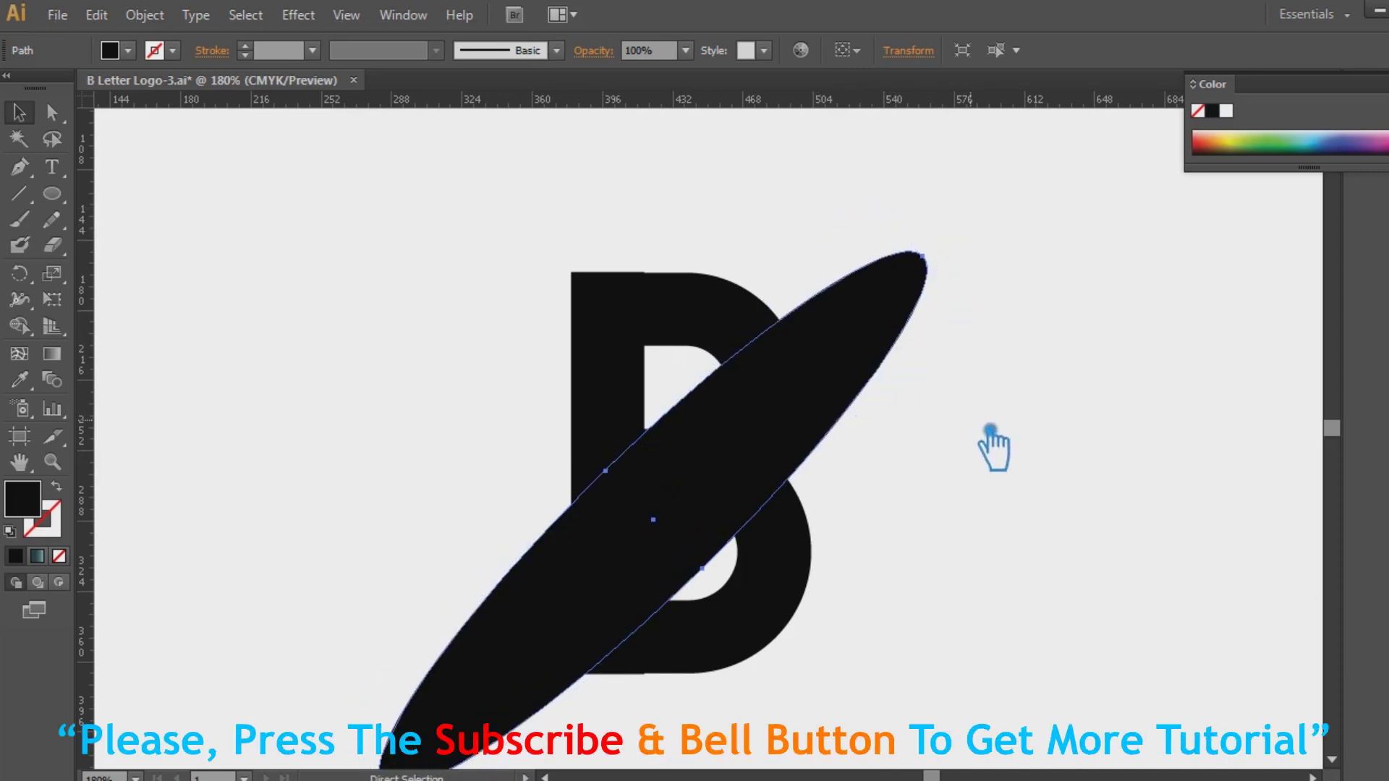
pyautogui.hotkey('ctrl', '-')
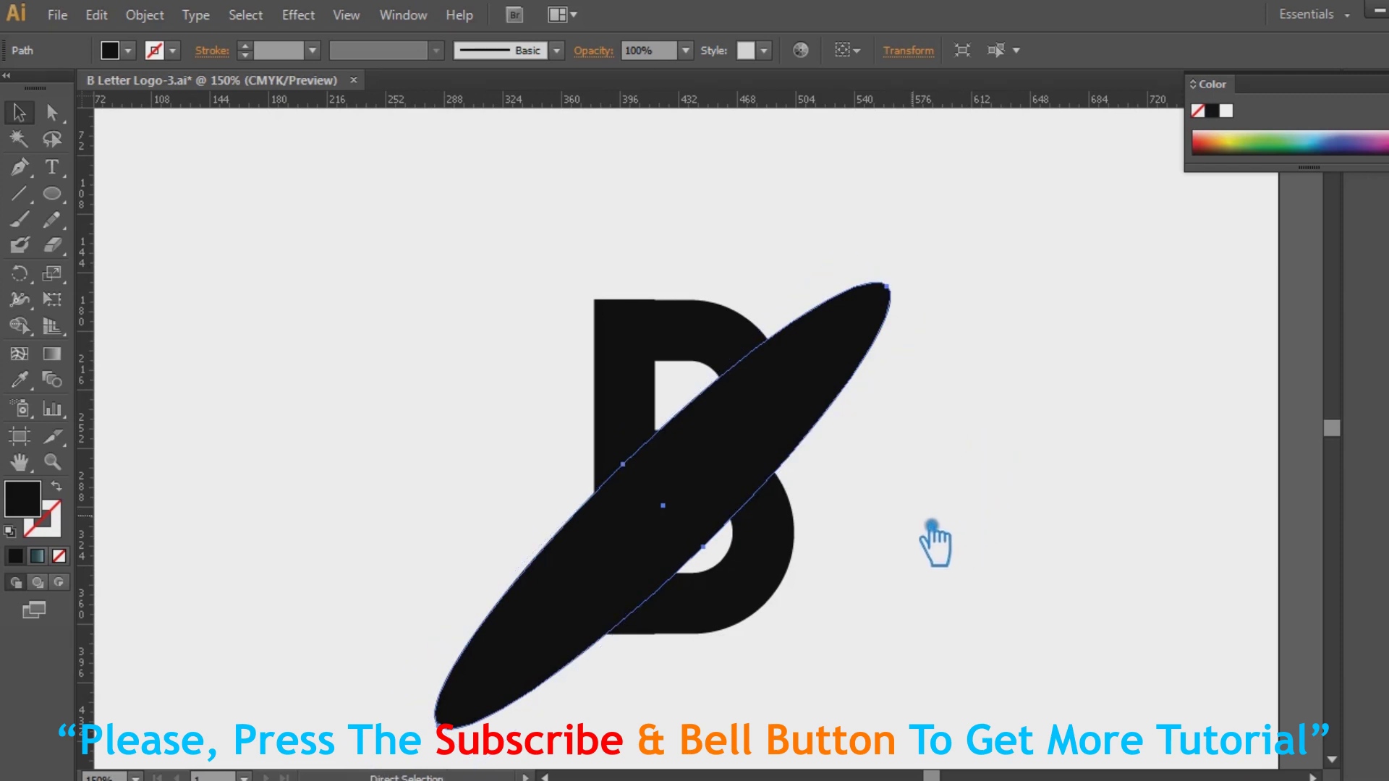
pyautogui.press('Left')
pyautogui.press('Left')
# - Try stacking offset ellipse copies with Alt+arrow nudges, then undo them
pyautogui.hotkey('alt', 'Up')
pyautogui.hotkey('alt', 'Left')
pyautogui.hotkey('alt', 'Up')
pyautogui.hotkey('alt', 'Left')
pyautogui.hotkey('alt', 'Up')
pyautogui.hotkey('alt', 'Left')
pyautogui.hotkey('alt', 'Up')
pyautogui.hotkey('alt', 'Left')
pyautogui.hotkey('alt', 'Up')
pyautogui.hotkey('alt', 'Left')
pyautogui.hotkey('alt', 'Up')
pyautogui.hotkey('alt', 'Left')
pyautogui.hotkey('alt', 'Up')
pyautogui.hotkey('alt', 'Up')
pyautogui.hotkey('alt', 'Up')
pyautogui.hotkey('alt', 'Up')
pyautogui.hotkey('alt', 'Up')
pyautogui.hotkey('alt', 'Up')
pyautogui.hotkey('alt', 'Up')
pyautogui.hotkey('alt', 'Up')
pyautogui.hotkey('alt', 'Up')
pyautogui.hotkey('alt', 'Up')
pyautogui.hotkey('alt', 'Up')
pyautogui.hotkey('alt', 'Up')
pyautogui.hotkey('alt', 'Up')
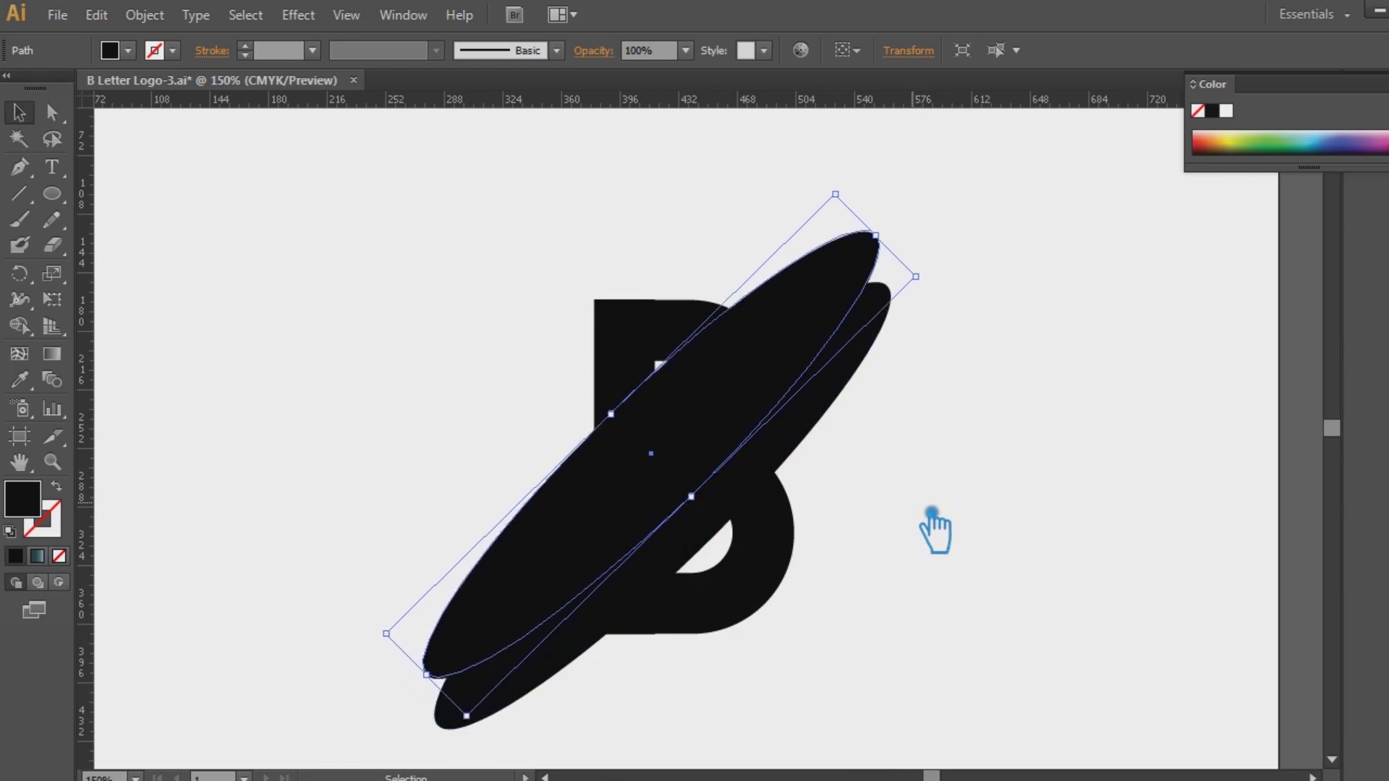
pyautogui.hotkey('alt', 'Up')
pyautogui.hotkey('alt', 'Up')
pyautogui.hotkey('alt', 'Up')
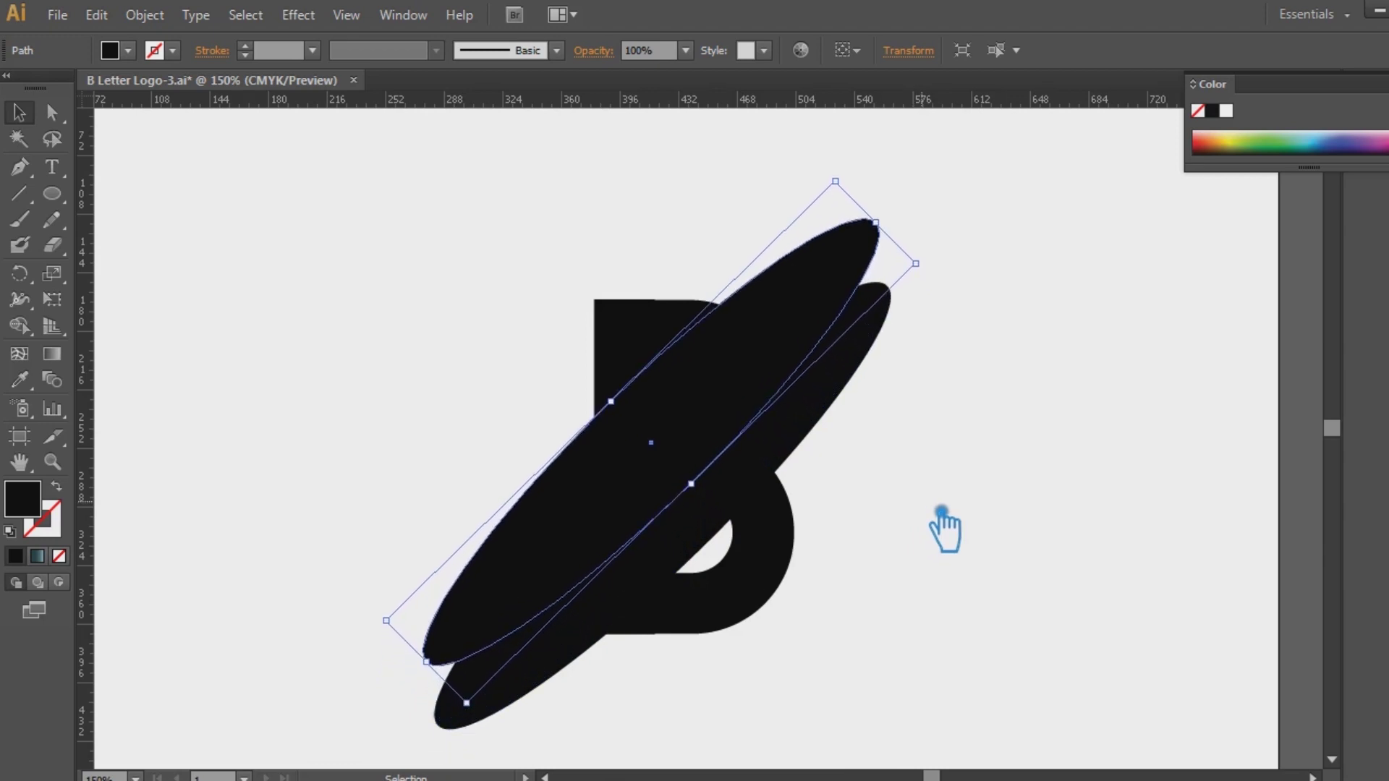
pyautogui.hotkey('ctrl', 'z')
pyautogui.hotkey('ctrl', 'z')
pyautogui.hotkey('ctrl', 'z')
pyautogui.hotkey('ctrl', 'z')
pyautogui.hotkey('ctrl', 'z')
pyautogui.hotkey('ctrl', 'z')
pyautogui.hotkey('ctrl', 'z')
pyautogui.hotkey('ctrl', 'z')
pyautogui.hotkey('ctrl', 'z')
pyautogui.hotkey('ctrl', 'z')
pyautogui.hotkey('ctrl', 'z')
pyautogui.hotkey('ctrl', 'z')
pyautogui.hotkey('ctrl', 'z')
pyautogui.hotkey('ctrl', 'z')
pyautogui.hotkey('ctrl', 'z')
pyautogui.hotkey('ctrl', 'z')
pyautogui.hotkey('ctrl', 'z')
pyautogui.hotkey('ctrl', 'z')
pyautogui.hotkey('ctrl', 'z')
pyautogui.hotkey('ctrl', 'z')
pyautogui.hotkey('ctrl', 'z')
pyautogui.hotkey('alt', 'Up')
pyautogui.hotkey('alt', 'Up')
pyautogui.hotkey('alt', 'Up')
pyautogui.hotkey('alt', 'Up')
pyautogui.hotkey('alt', 'Up')
pyautogui.hotkey('alt', 'Up')
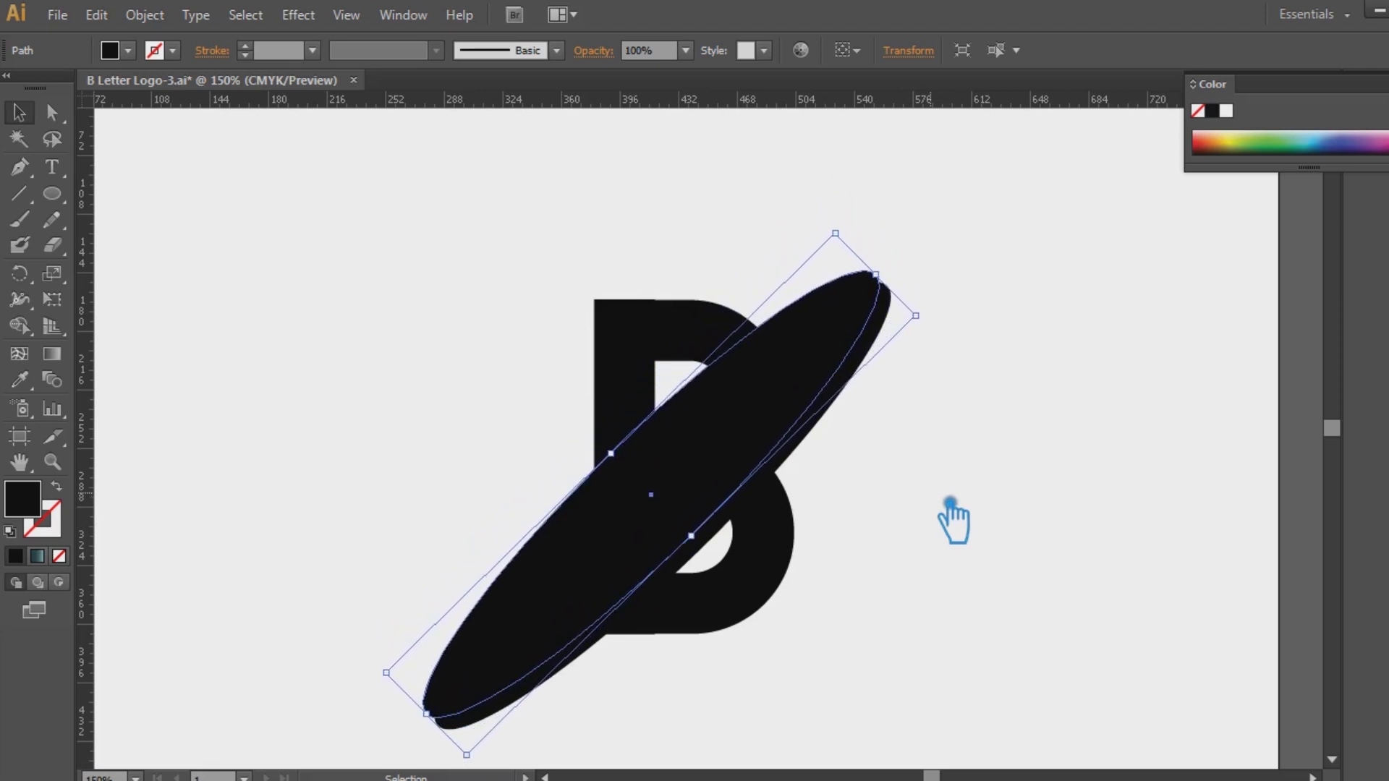
# - Alt-drag one copy of the ellipse, offset slightly up-left of the original
pyautogui.click(803, 487)
pyautogui.moveTo(755, 492); pyautogui.dragTo(732, 465)
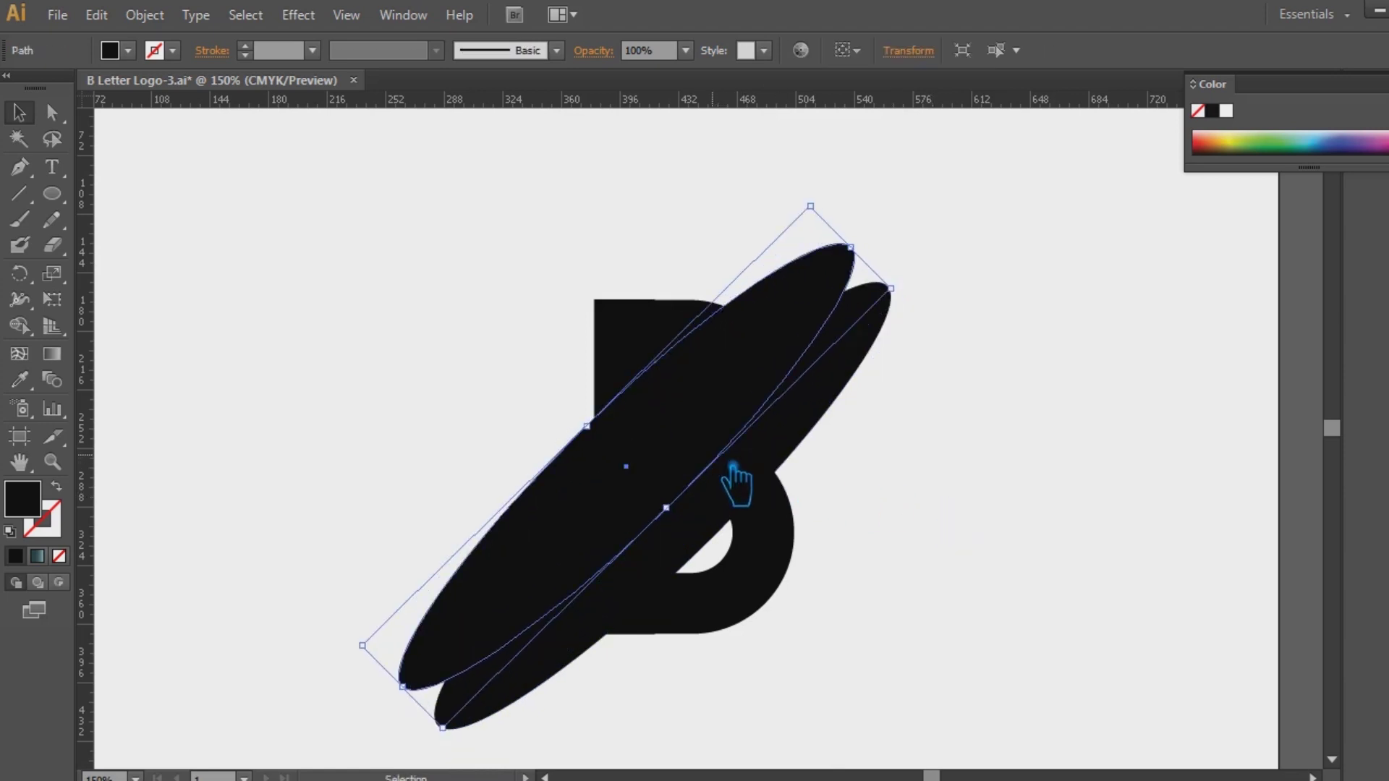
pyautogui.moveTo(732, 465); pyautogui.dragTo(761, 495)
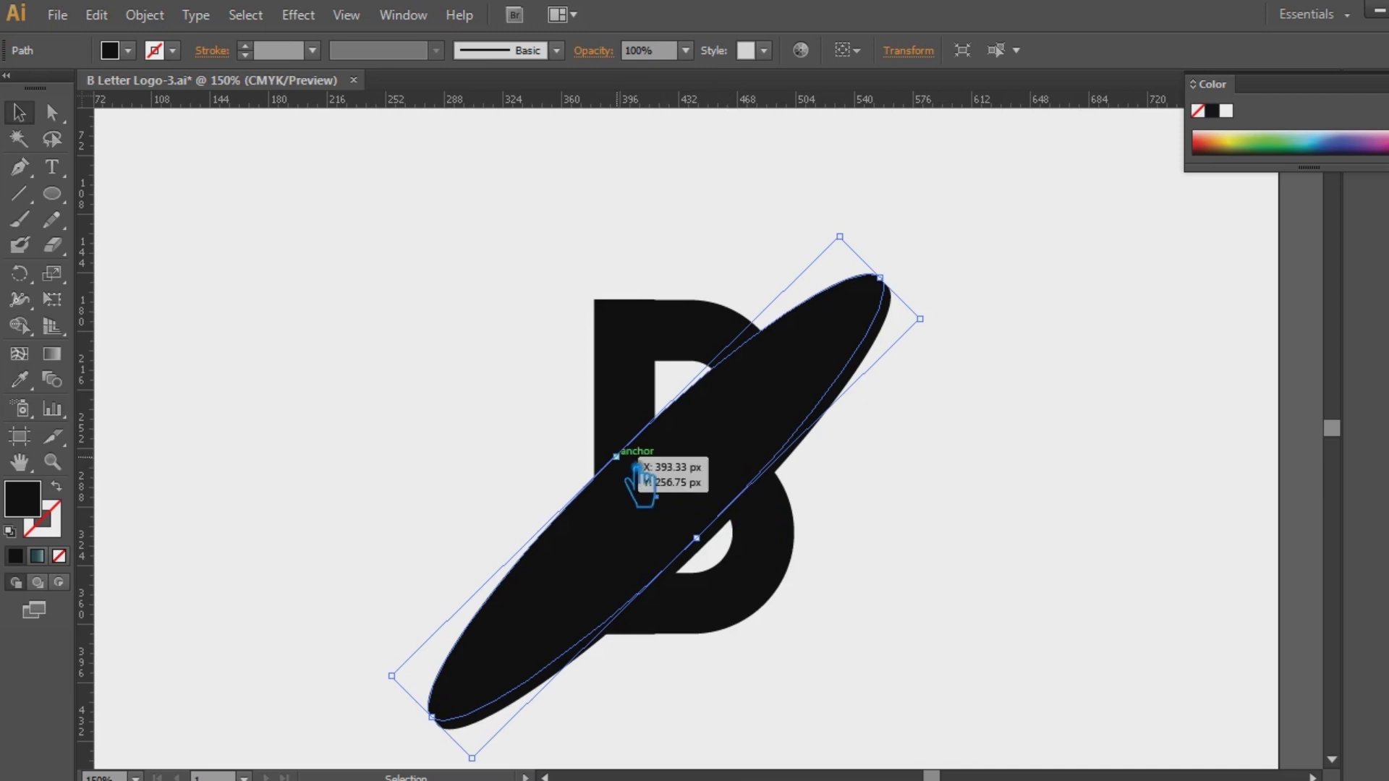
pyautogui.moveTo(636, 469); pyautogui.dragTo(621, 465)
pyautogui.click(946, 533)
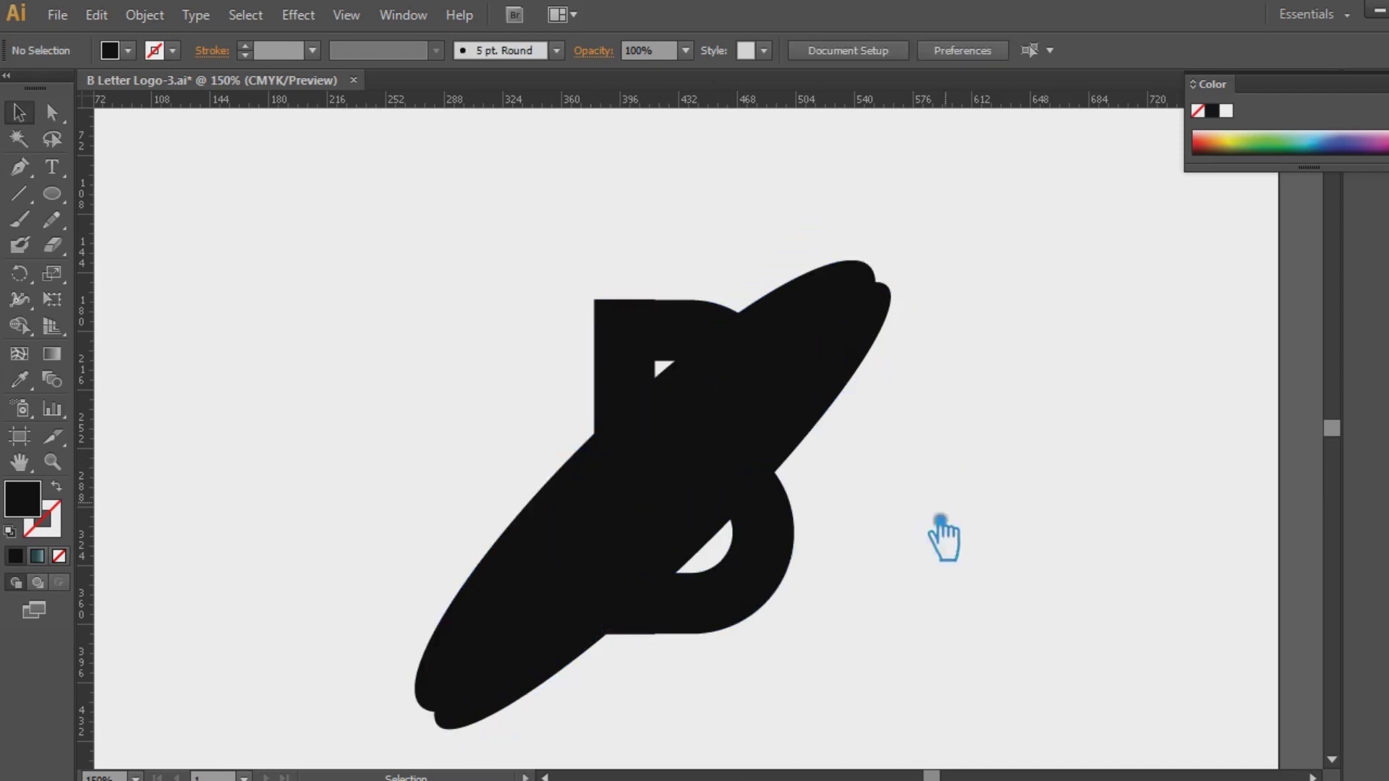
pyautogui.click(548, 702)
pyautogui.rightClick(575, 568)
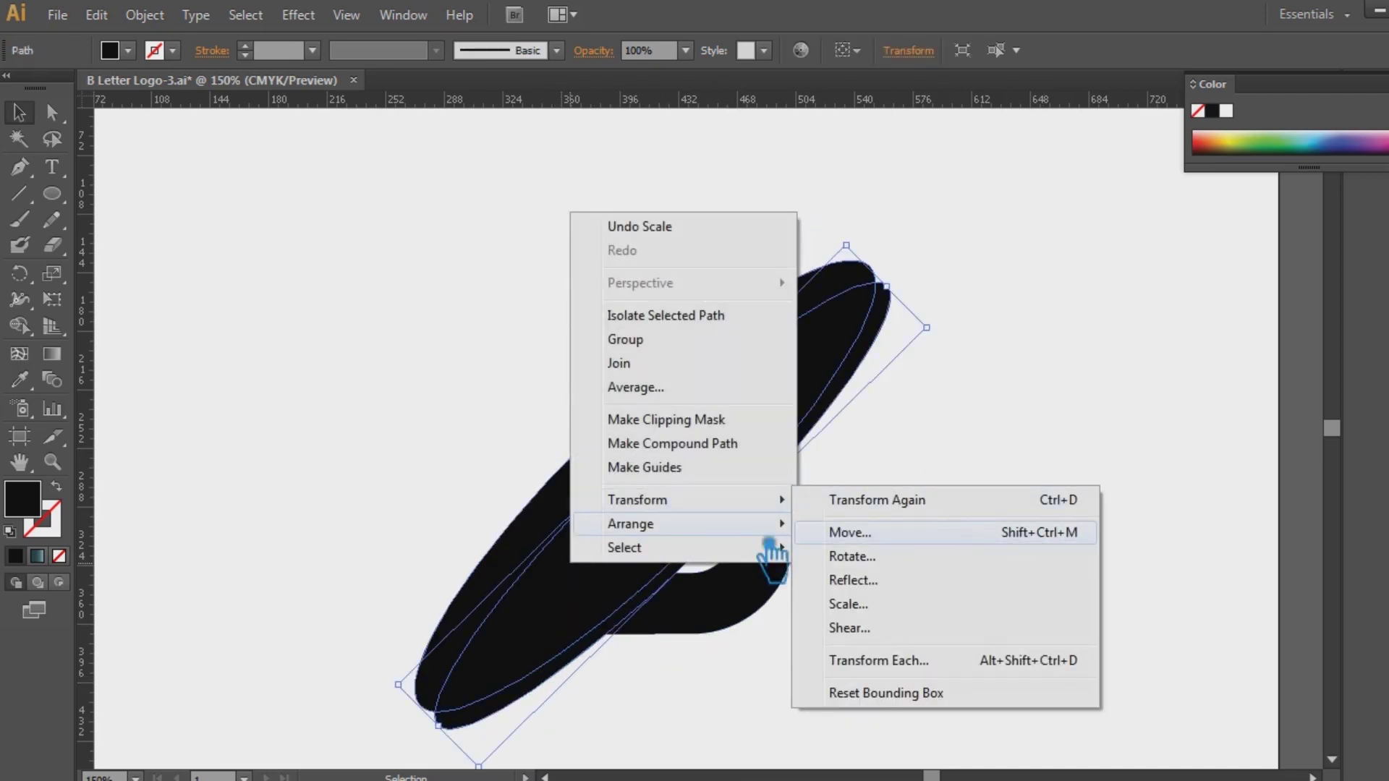
# - Bring the copy to front and shrink it into a smaller inner ellipse
pyautogui.click(923, 527)
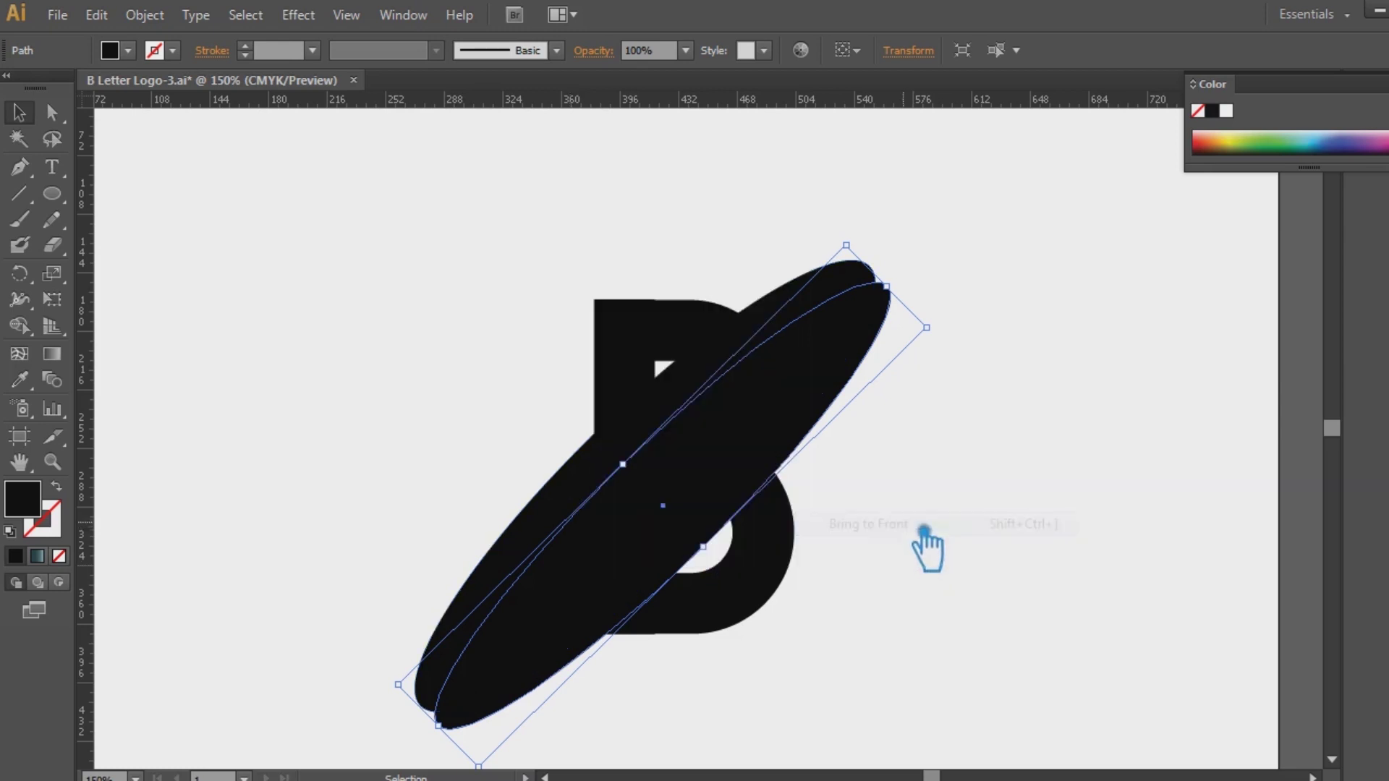
pyautogui.click(1048, 511)
pyautogui.moveTo(814, 425); pyautogui.dragTo(791, 407)
pyautogui.moveTo(834, 223); pyautogui.dragTo(799, 273)
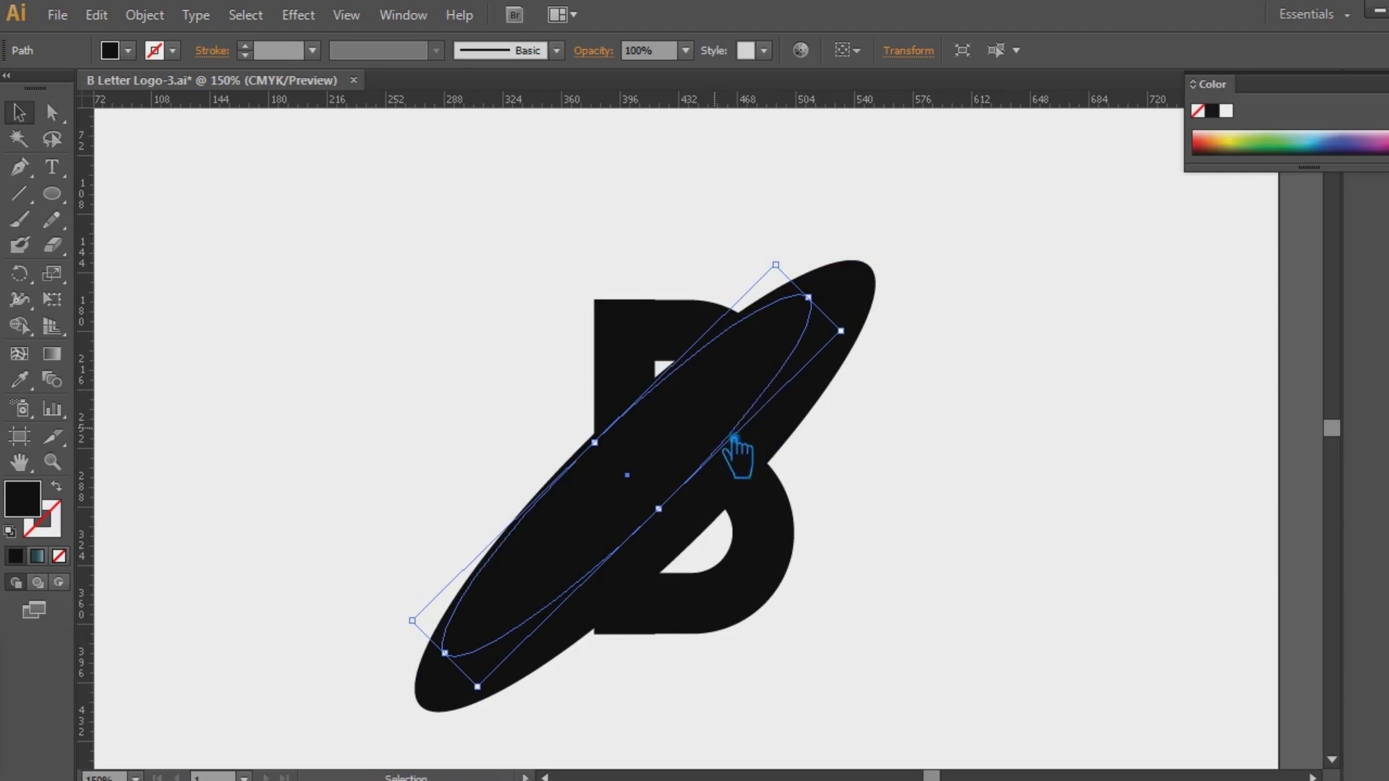
pyautogui.press('Up')
pyautogui.press('Up')
pyautogui.press('Up')
pyautogui.press('Up')
pyautogui.press('Up')
pyautogui.press('Up')
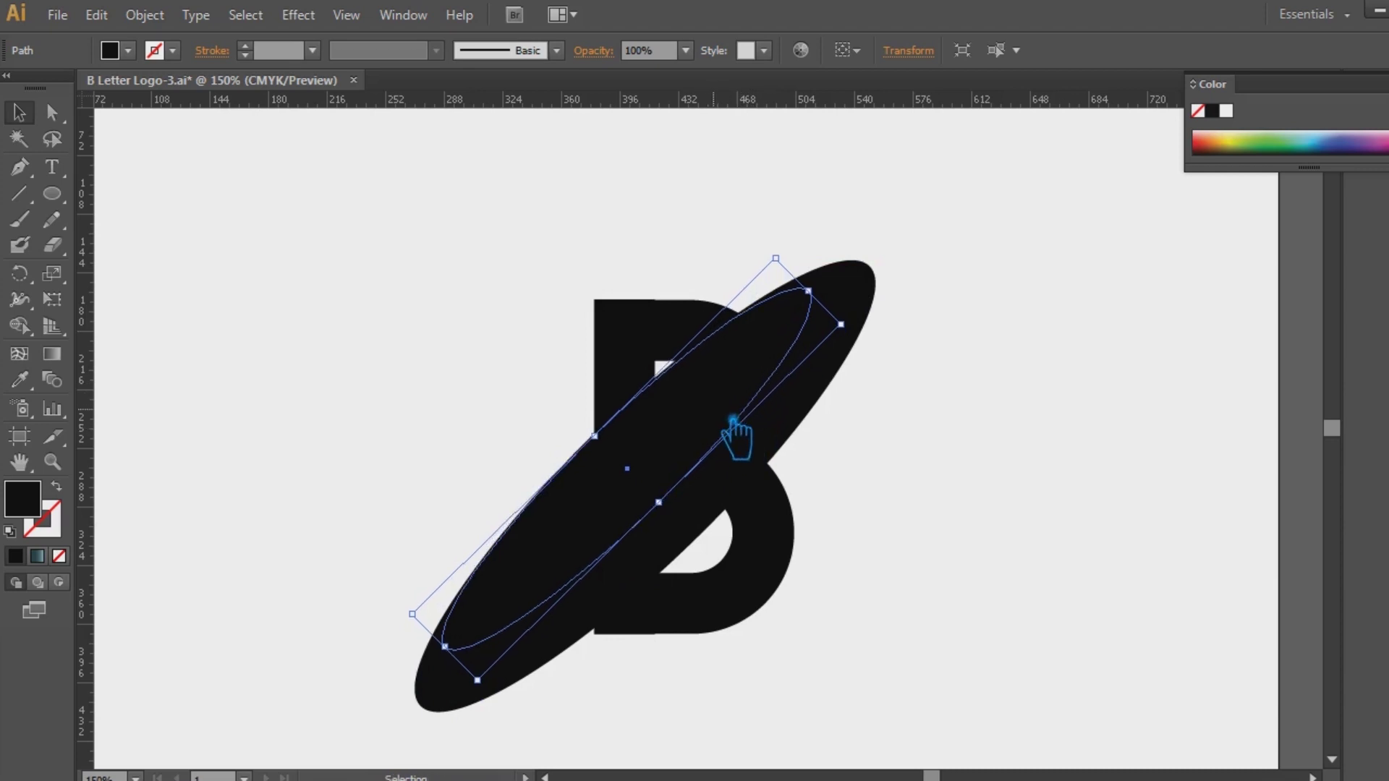
pyautogui.moveTo(711, 482); pyautogui.dragTo(687, 521)
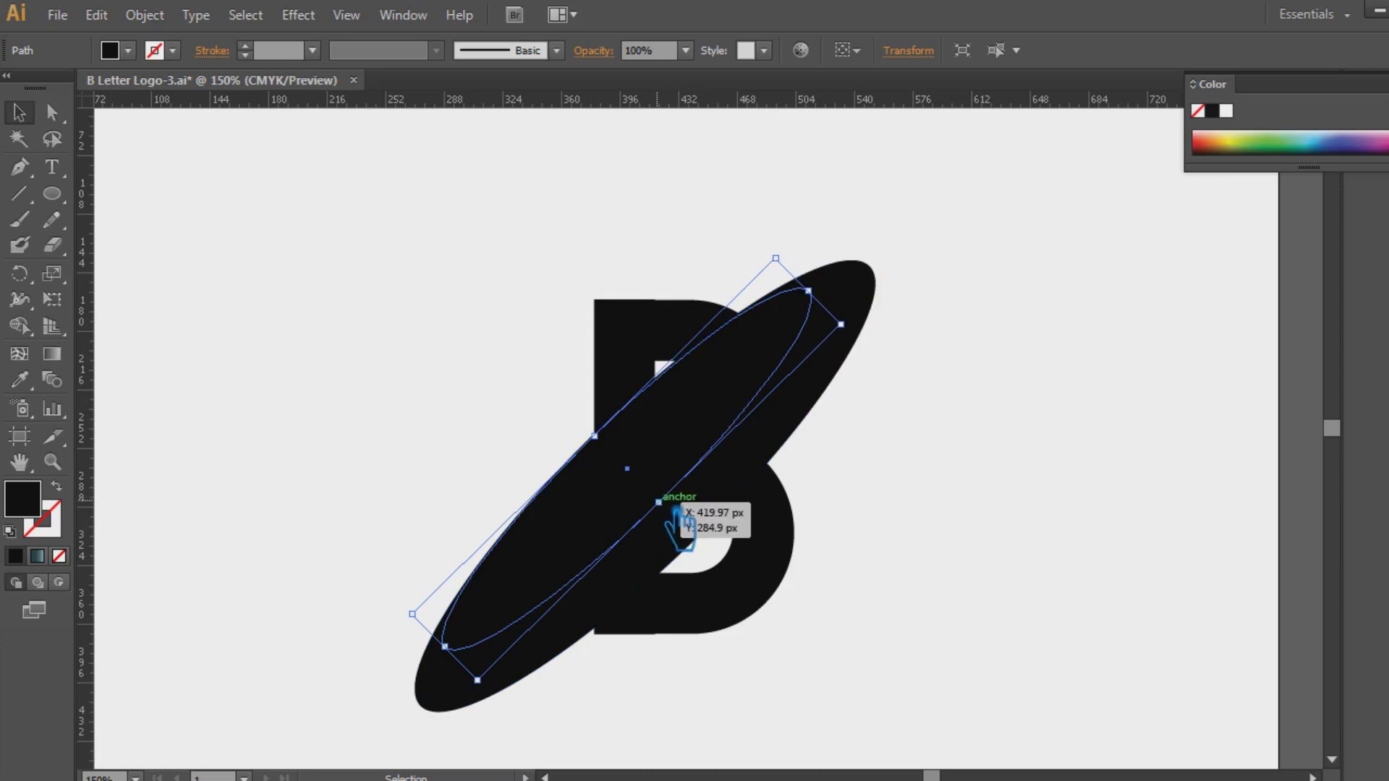
pyautogui.moveTo(691, 522); pyautogui.dragTo(697, 528)
# - Select just the two ellipses, leaving the B unselected
pyautogui.keyDown('shift'); pyautogui.click(871, 319); pyautogui.keyUp('shift')
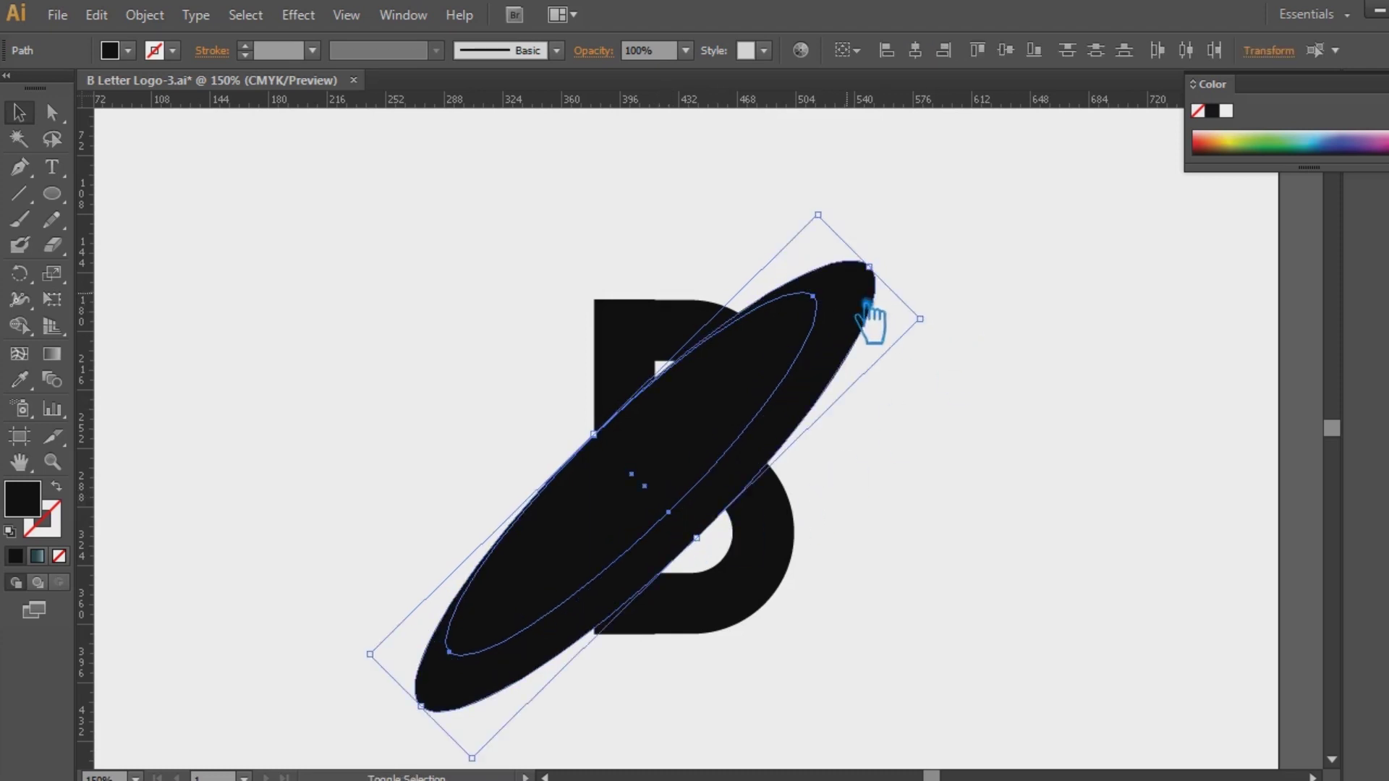
pyautogui.click(876, 553)
pyautogui.moveTo(860, 402); pyautogui.dragTo(792, 301)
pyautogui.click(940, 369)
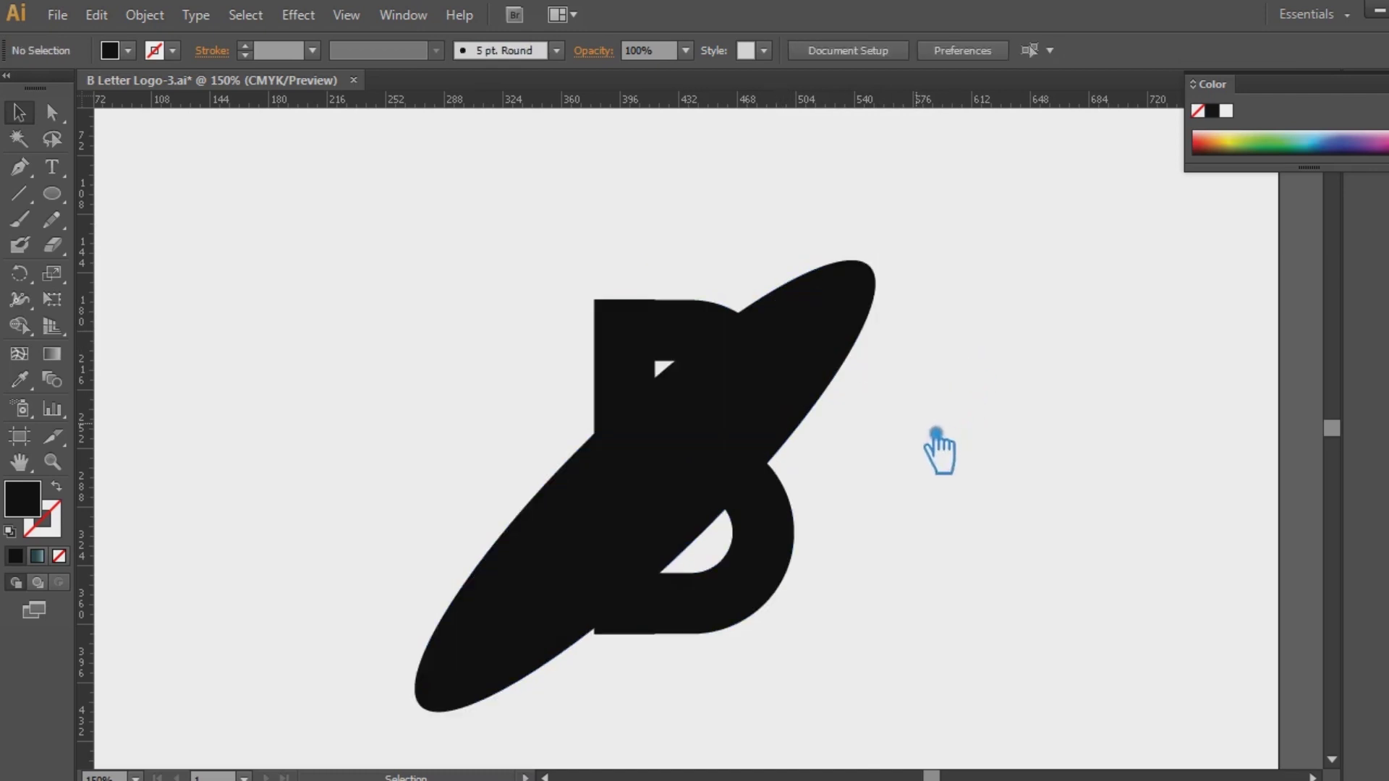
pyautogui.moveTo(913, 426); pyautogui.dragTo(810, 250)
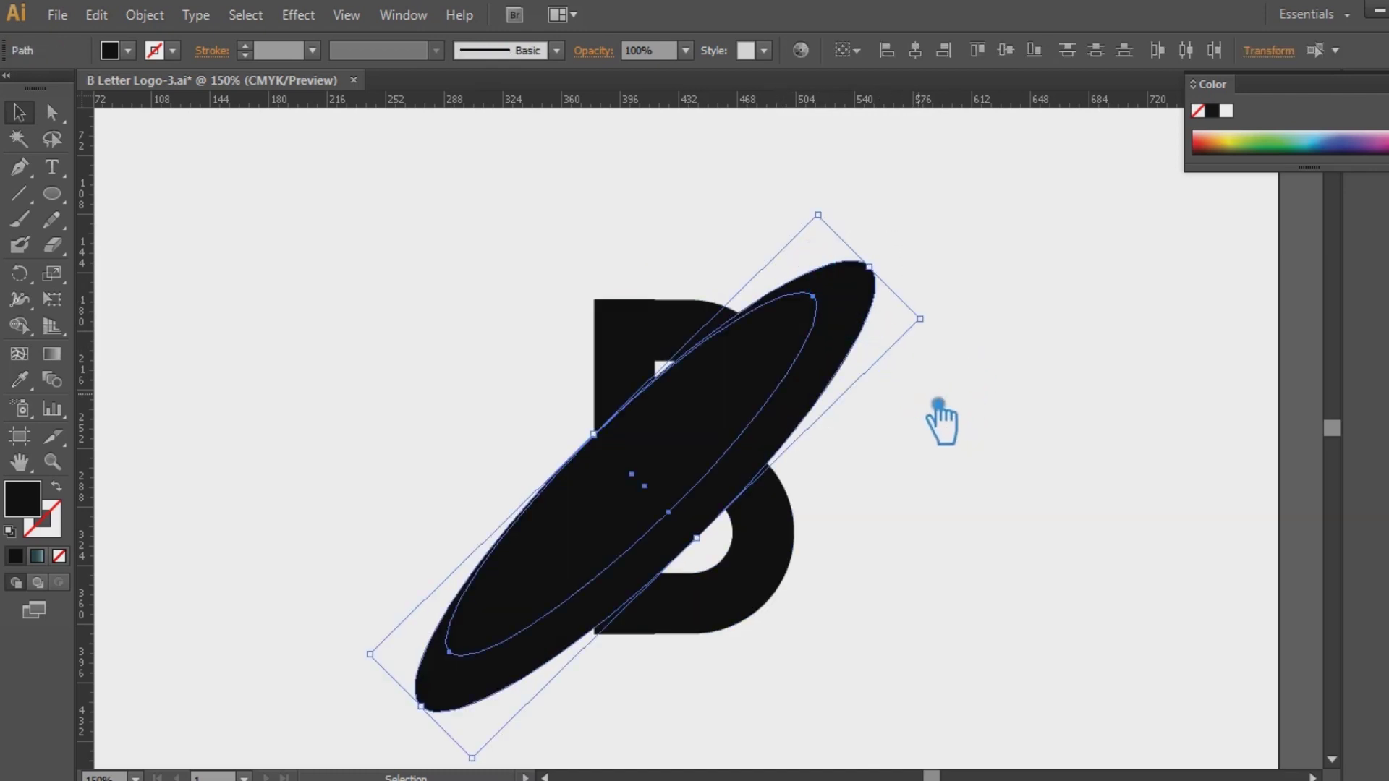
pyautogui.hotkey('ctrl', 'shift', 'F9')
# - Divide the ellipses, ungroup them, and delete the inner piece to leave a ring
pyautogui.click(1228, 600)
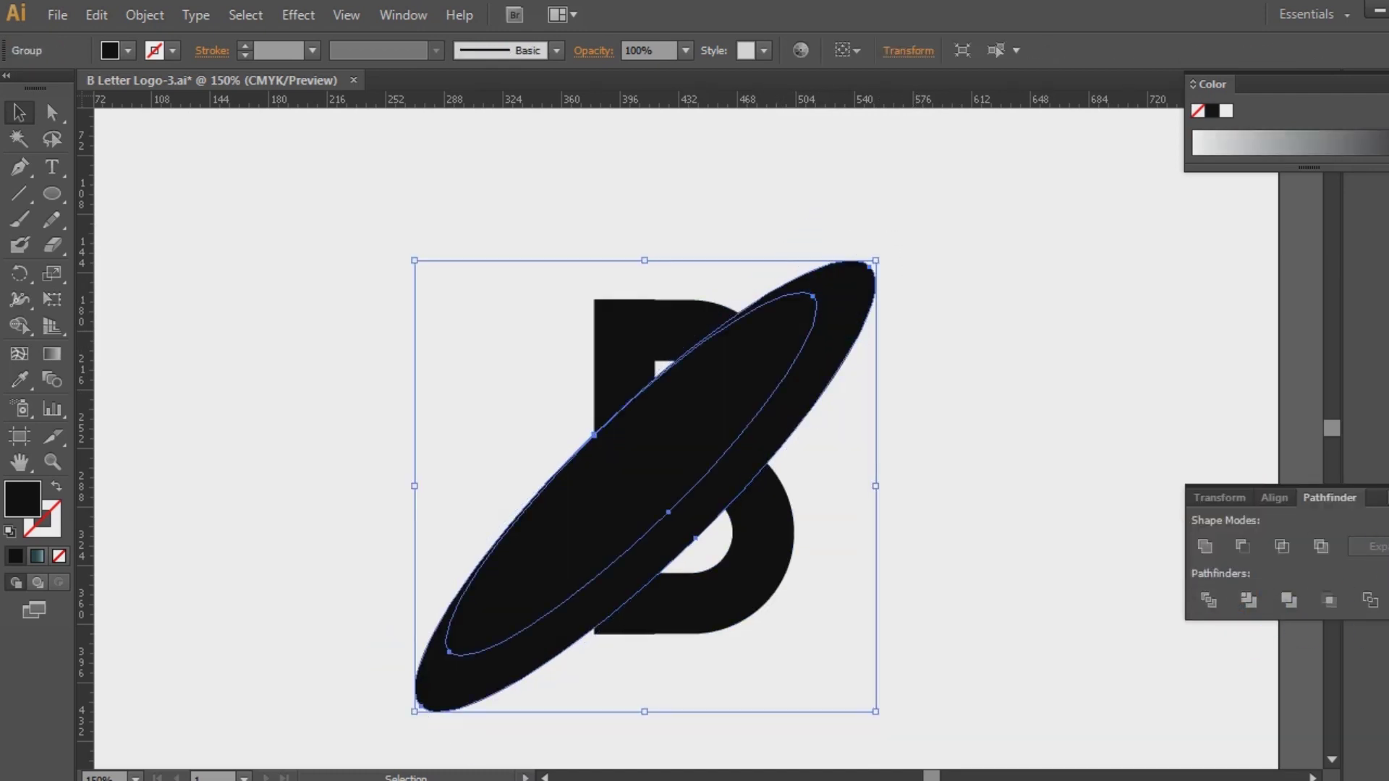
pyautogui.click(1213, 467)
pyautogui.rightClick(636, 463)
pyautogui.click(745, 580)
pyautogui.click(686, 467)
pyautogui.press('Delete')
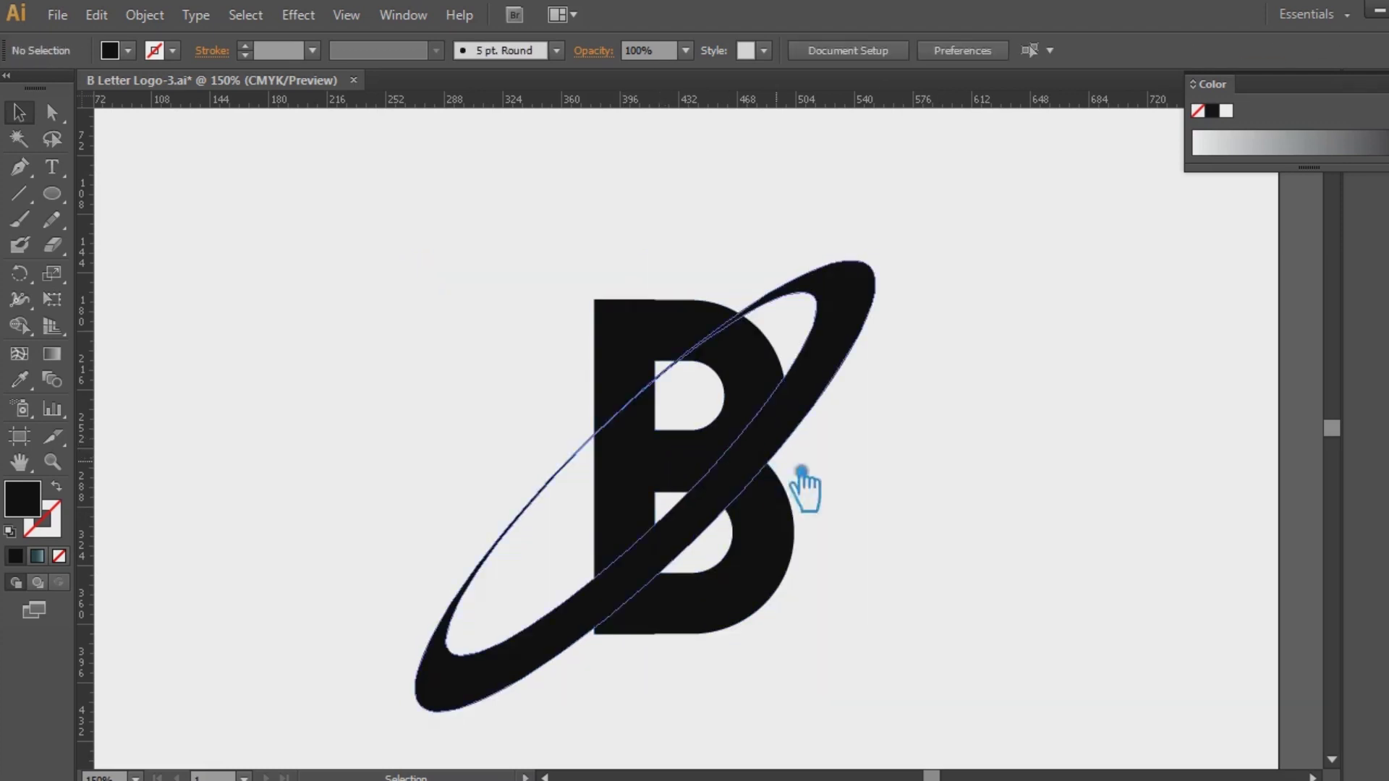
# - Select both the B and the ring together
pyautogui.click(788, 539)
pyautogui.click(843, 356)
pyautogui.press('a')
pyautogui.click(868, 356)
pyautogui.press('v')
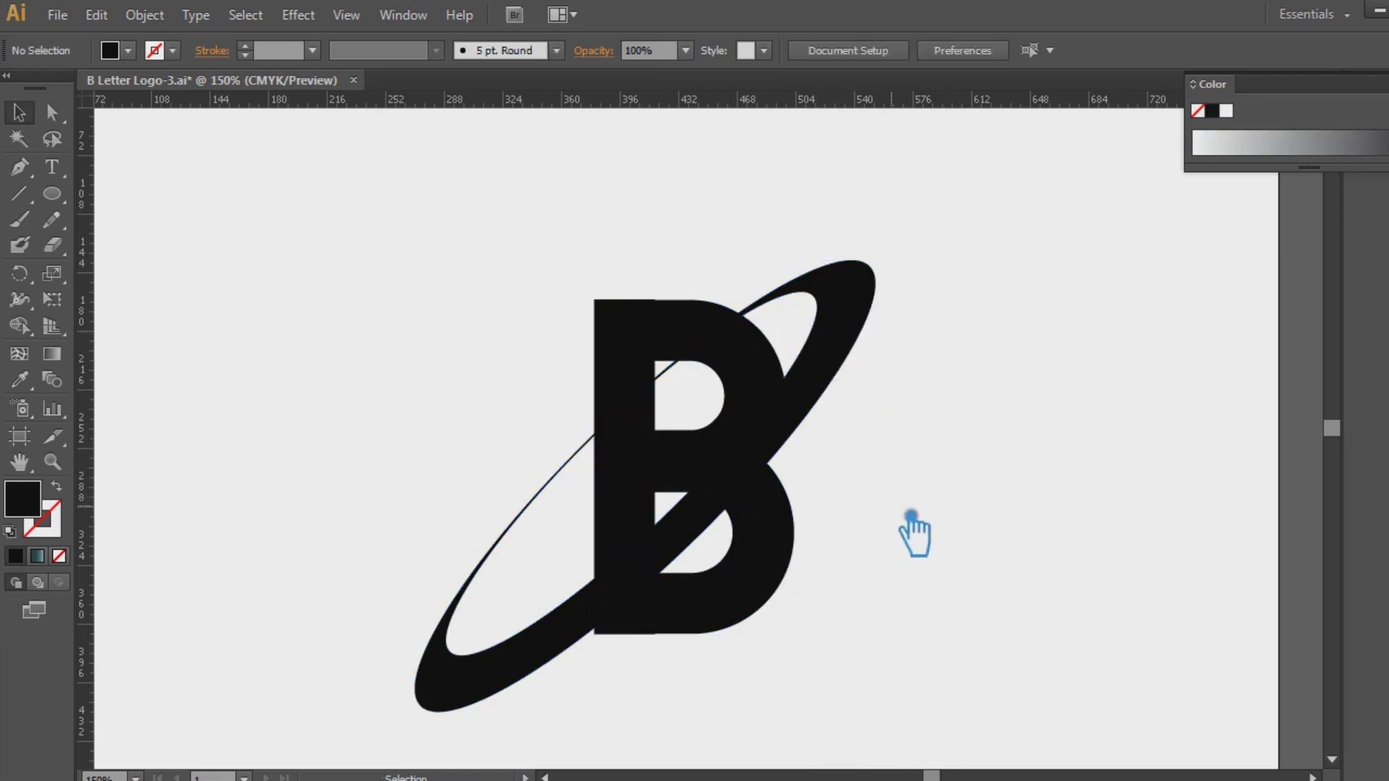
pyautogui.moveTo(904, 644); pyautogui.dragTo(520, 300)
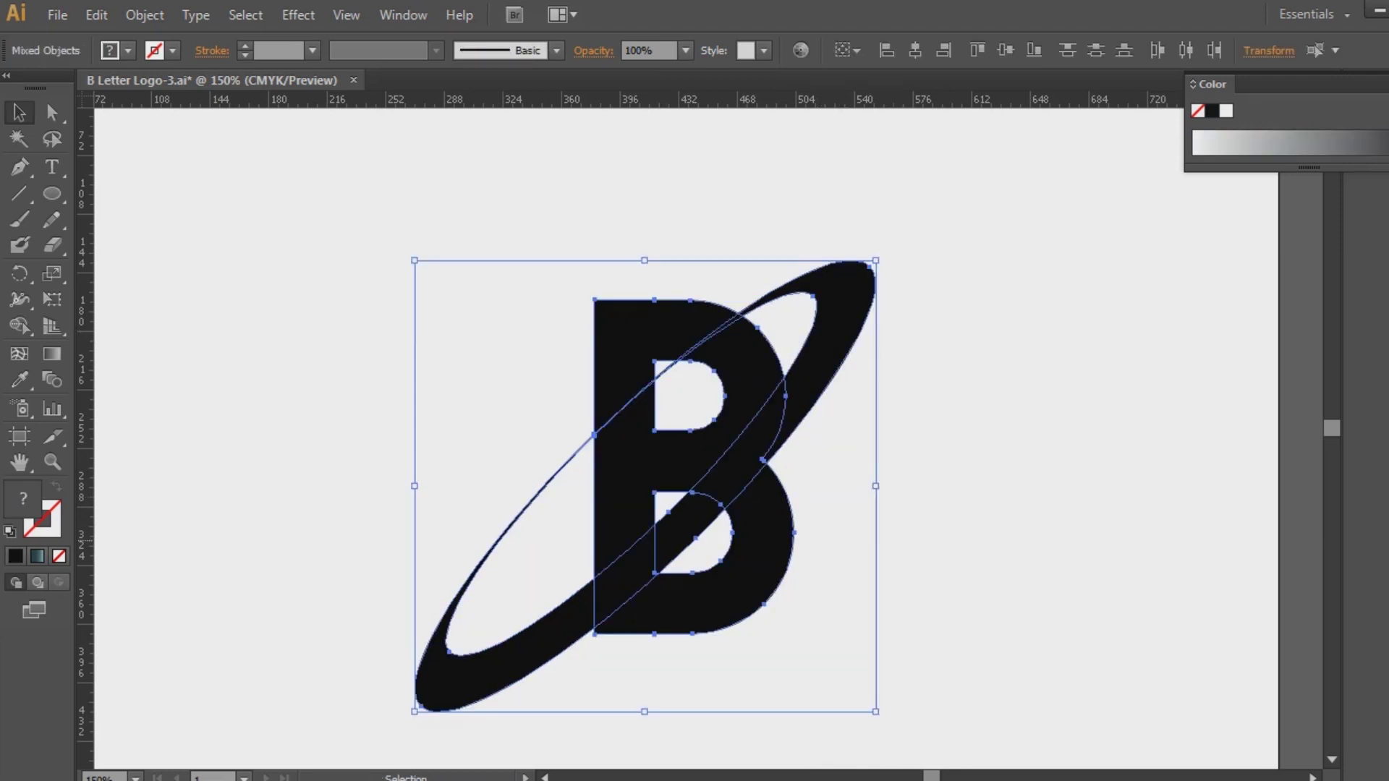
# - Divide the B and ring with Pathfinder and ungroup the pieces
pyautogui.hotkey('shift', 'ctrl', 'F9')
pyautogui.click(1209, 600)
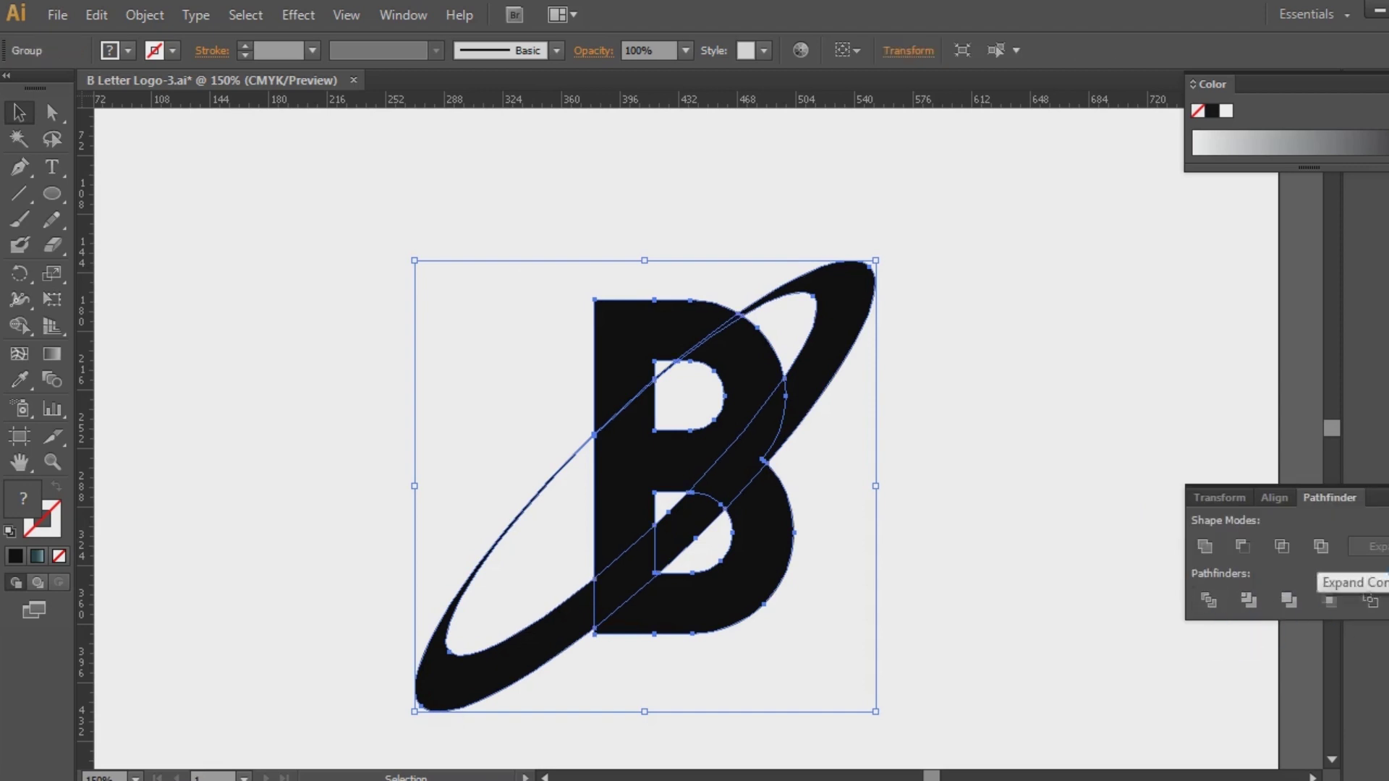
pyautogui.hotkey('shift', 'ctrl', 'a')
pyautogui.rightClick(729, 484)
pyautogui.click(771, 608)
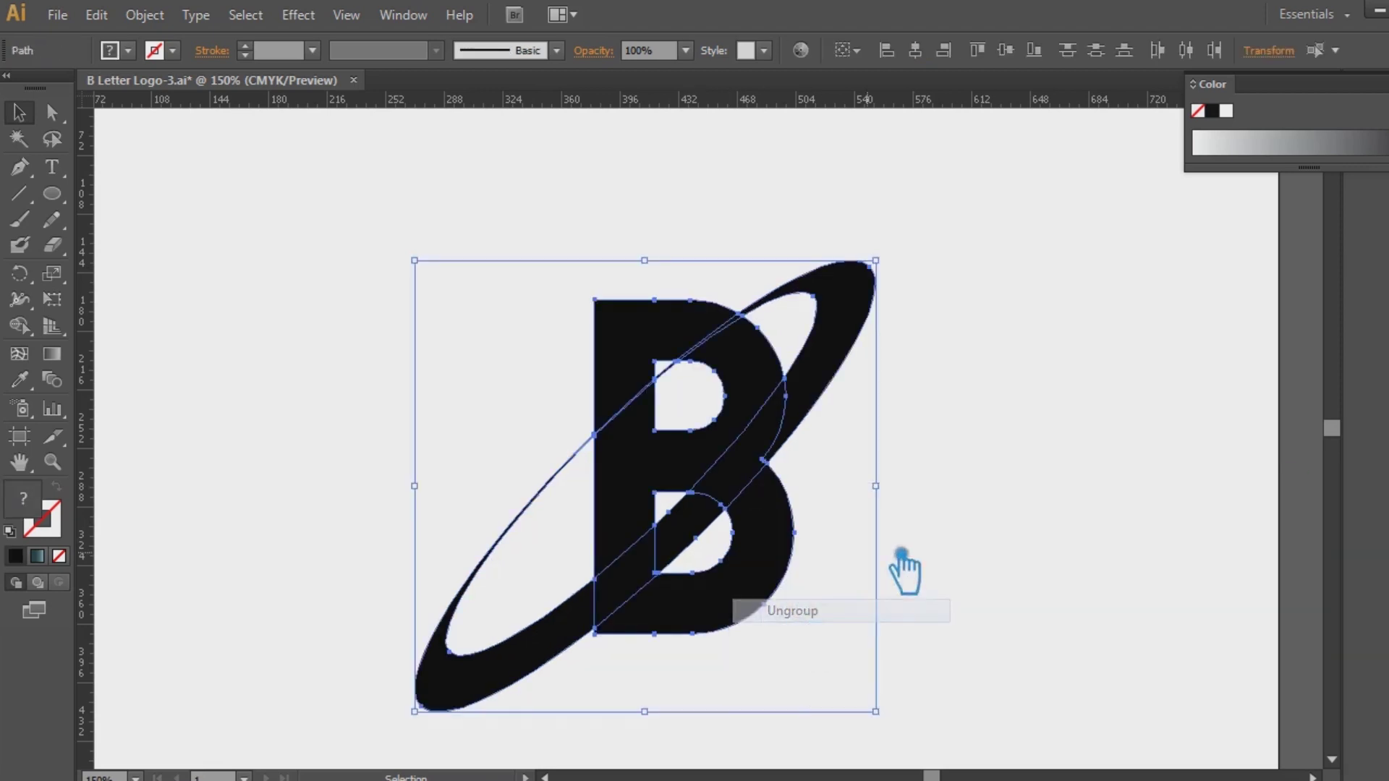
pyautogui.click(903, 564)
# - Delete the ring pieces crossing the B and the sliver in the counter
pyautogui.click(765, 480)
pyautogui.press('Delete')
pyautogui.click(803, 470)
pyautogui.press('Delete')
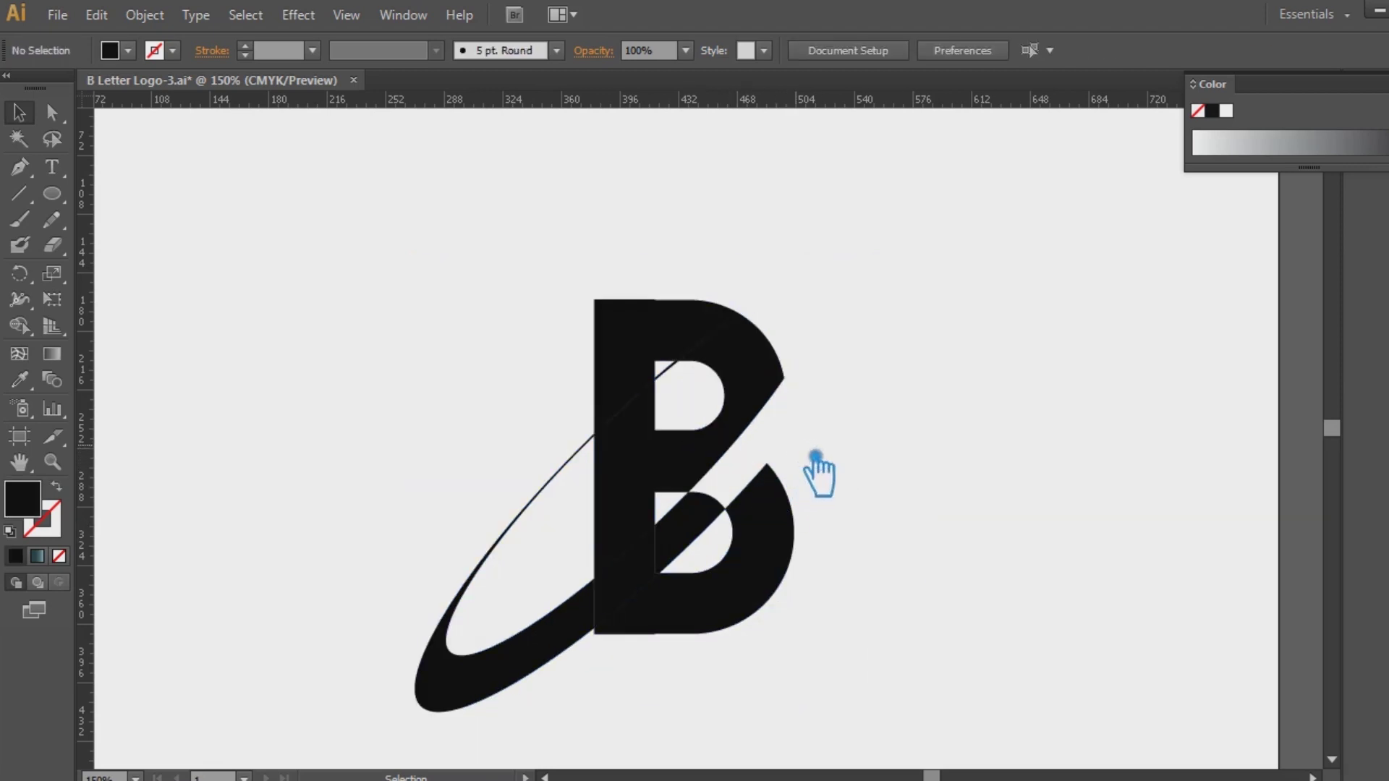
pyautogui.click(713, 531)
pyautogui.press('Delete')
pyautogui.click(643, 587)
pyautogui.press('Delete')
pyautogui.click(569, 630)
pyautogui.press('Delete')
pyautogui.click(664, 368)
pyautogui.press('Delete')
# - Delete the thin diagonal path, the top-right piece, and the leftover path left of the B
pyautogui.moveTo(527, 232); pyautogui.dragTo(843, 474)
pyautogui.press('Delete')
pyautogui.click(825, 295)
pyautogui.press('Delete')
pyautogui.moveTo(481, 377); pyautogui.dragTo(599, 697)
pyautogui.press('Delete')
# - Unite the upper B pieces into one shape
pyautogui.moveTo(532, 239); pyautogui.dragTo(796, 449)
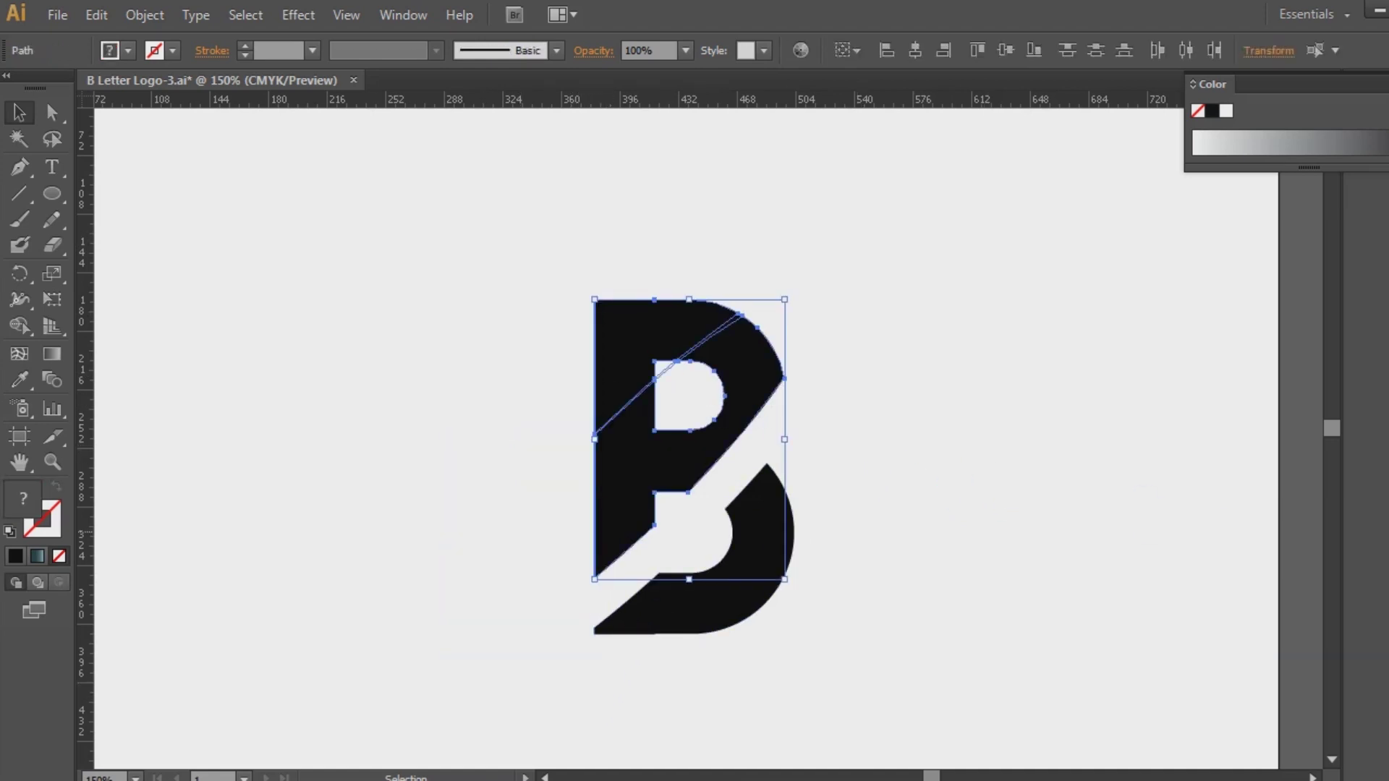
pyautogui.hotkey('shift', 'ctrl', 'F9')
pyautogui.click(1205, 547)
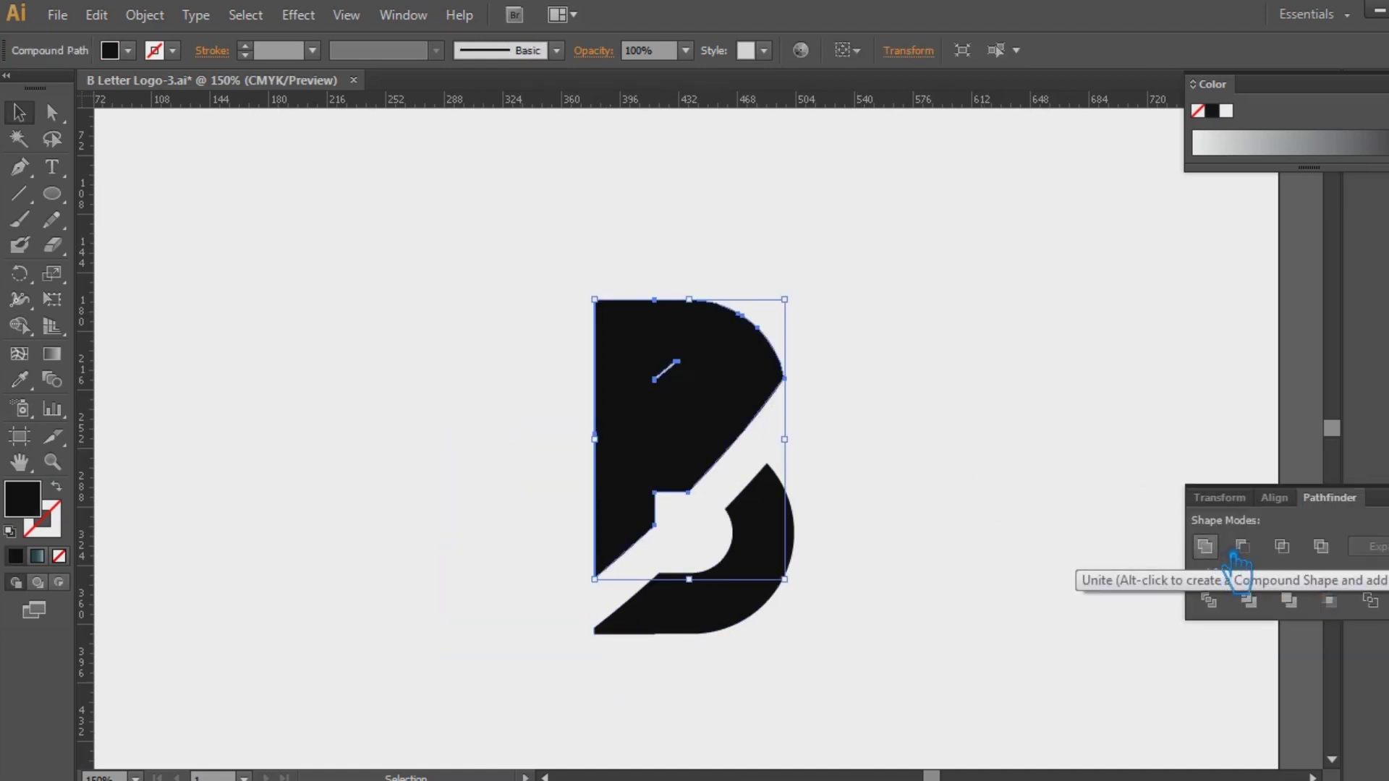
pyautogui.click(1236, 550)
pyautogui.click(993, 370)
# - Delete the counter path and merge the diagonal path into the B shape
pyautogui.click(689, 395)
pyautogui.press('Delete')
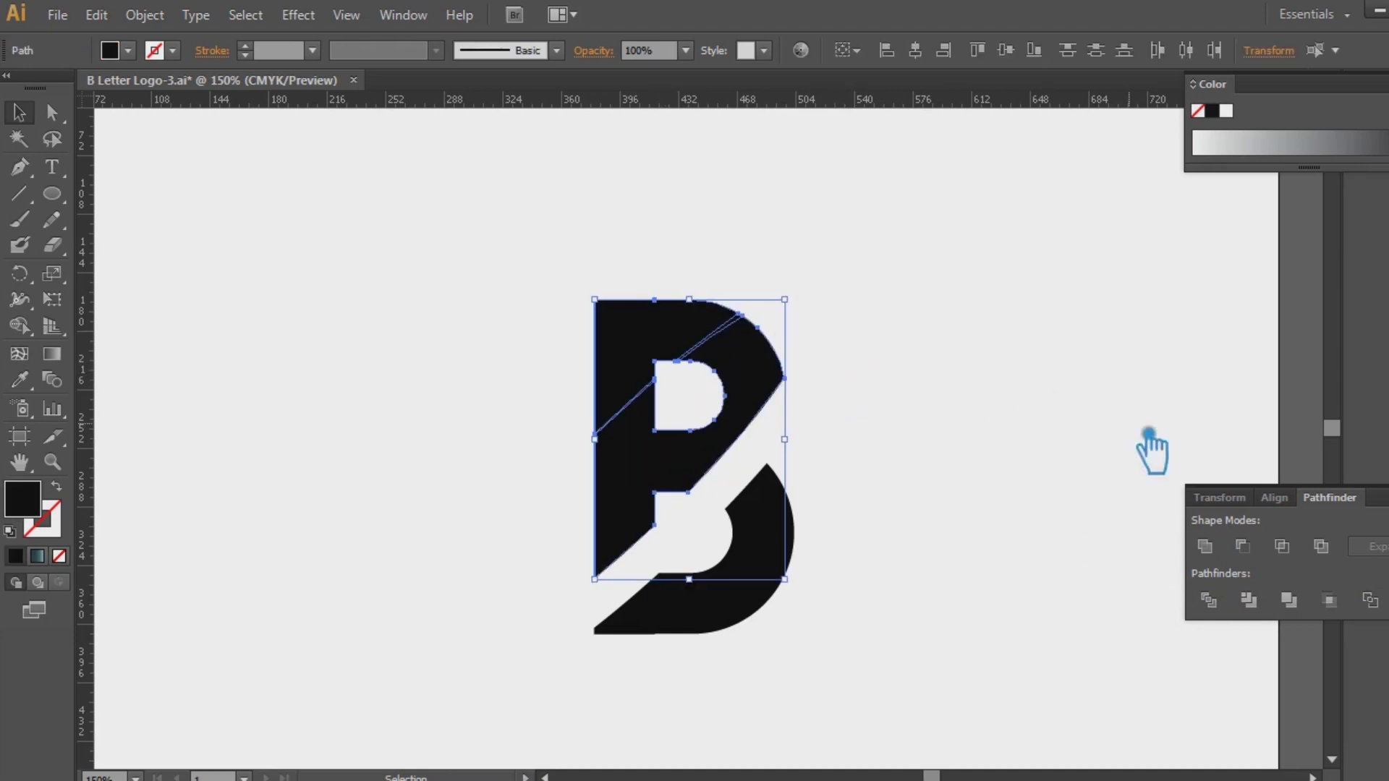
pyautogui.click(1213, 553)
pyautogui.click(868, 398)
pyautogui.click(620, 419)
pyautogui.click(617, 420)
pyautogui.click(544, 426)
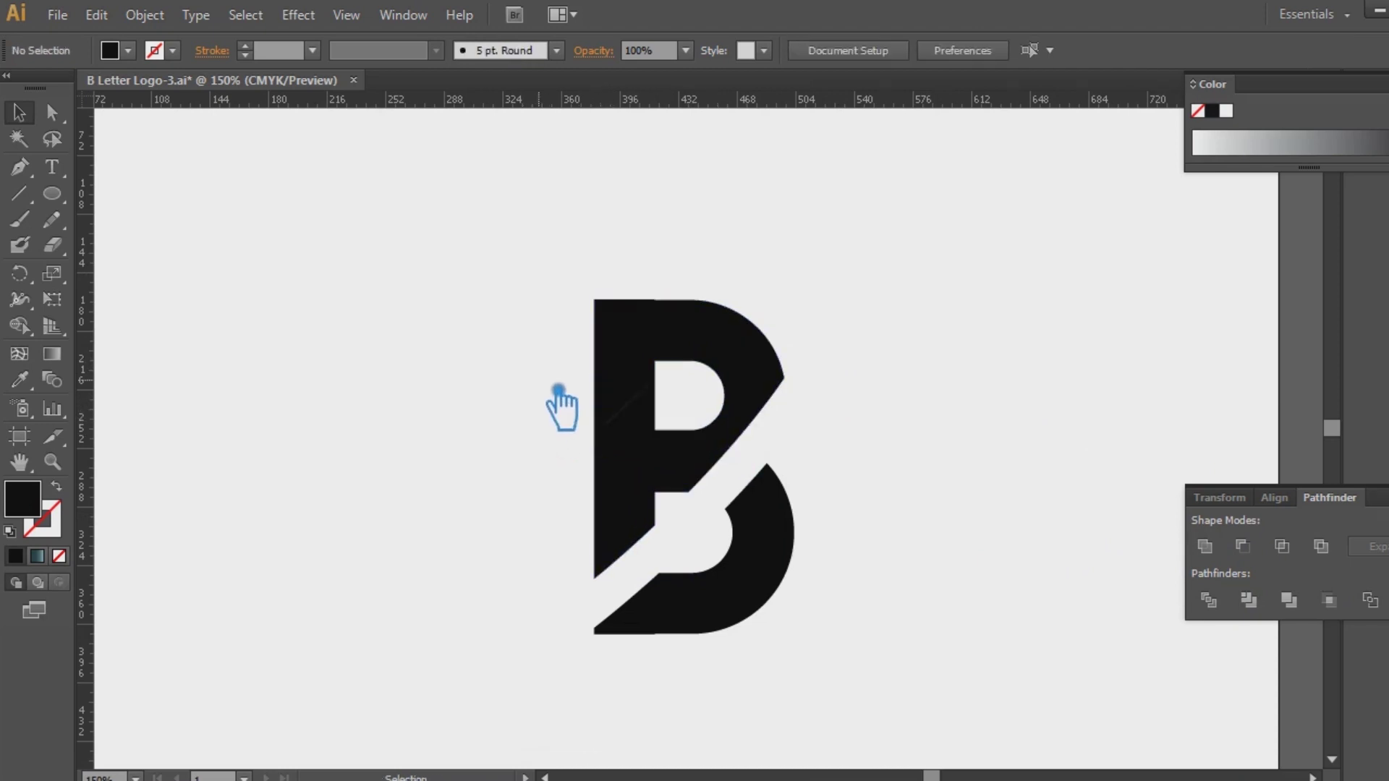
# - Draw a rectangle over the B's upper stem and unite it with the upper B to remove the seam
pyautogui.hotkey('ctrl', '+')
pyautogui.hotkey('ctrl', '+')
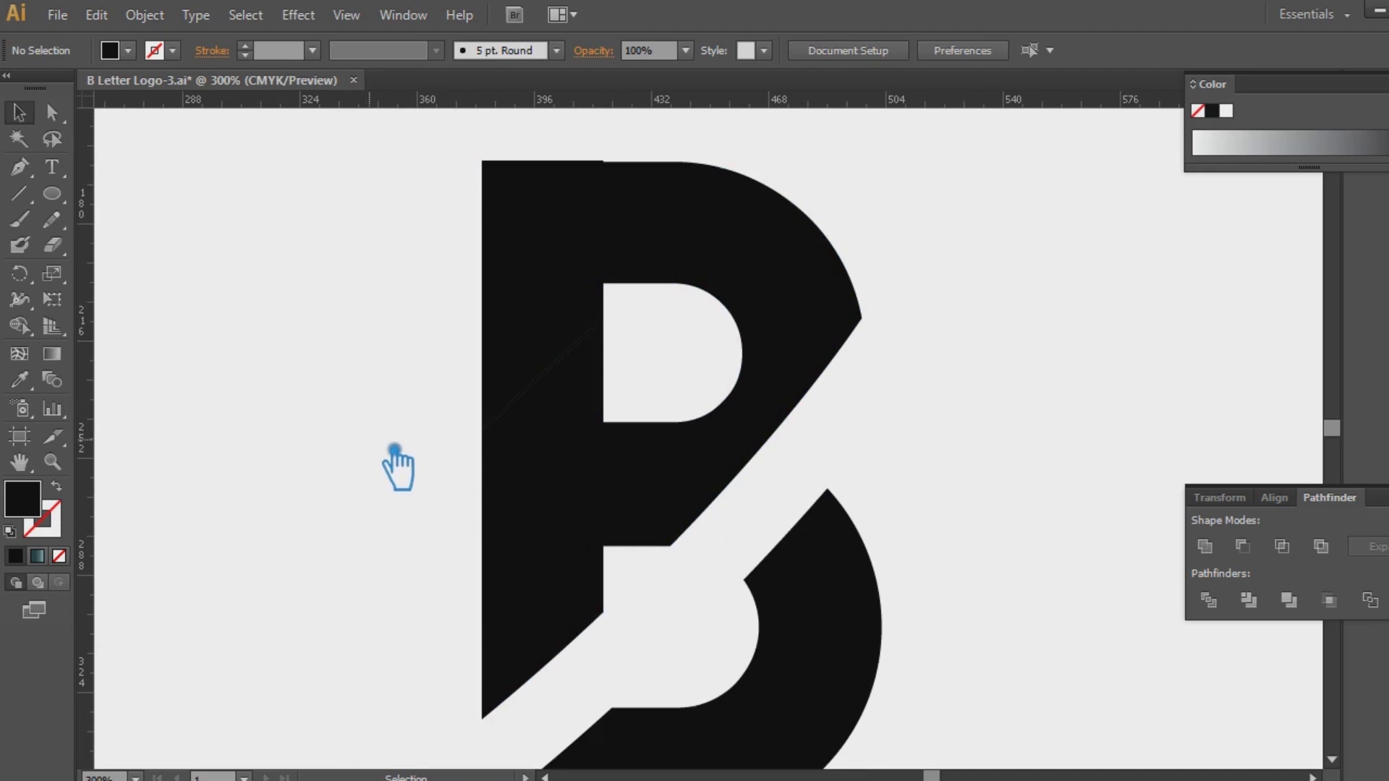
pyautogui.click(510, 452)
pyautogui.click(408, 361)
pyautogui.press('m')
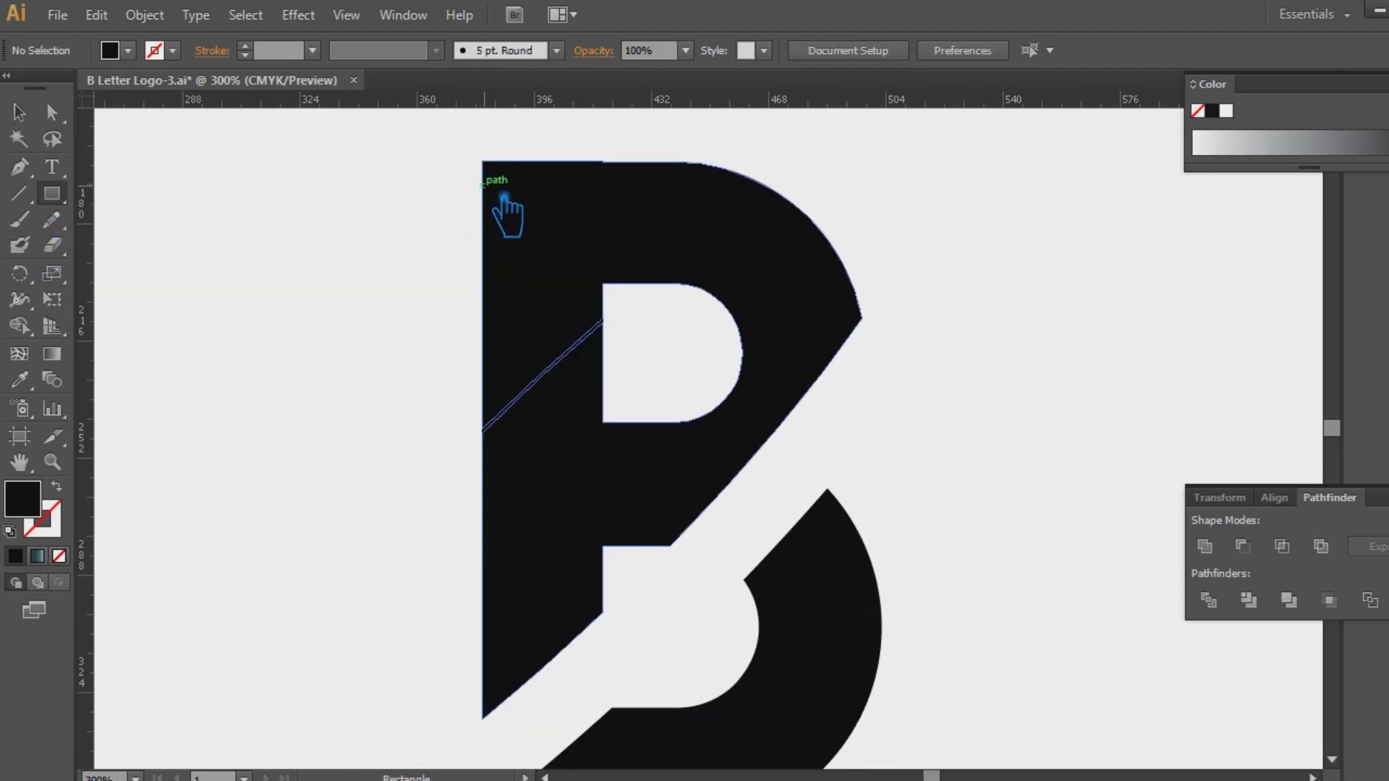
pyautogui.moveTo(482, 208); pyautogui.dragTo(603, 513)
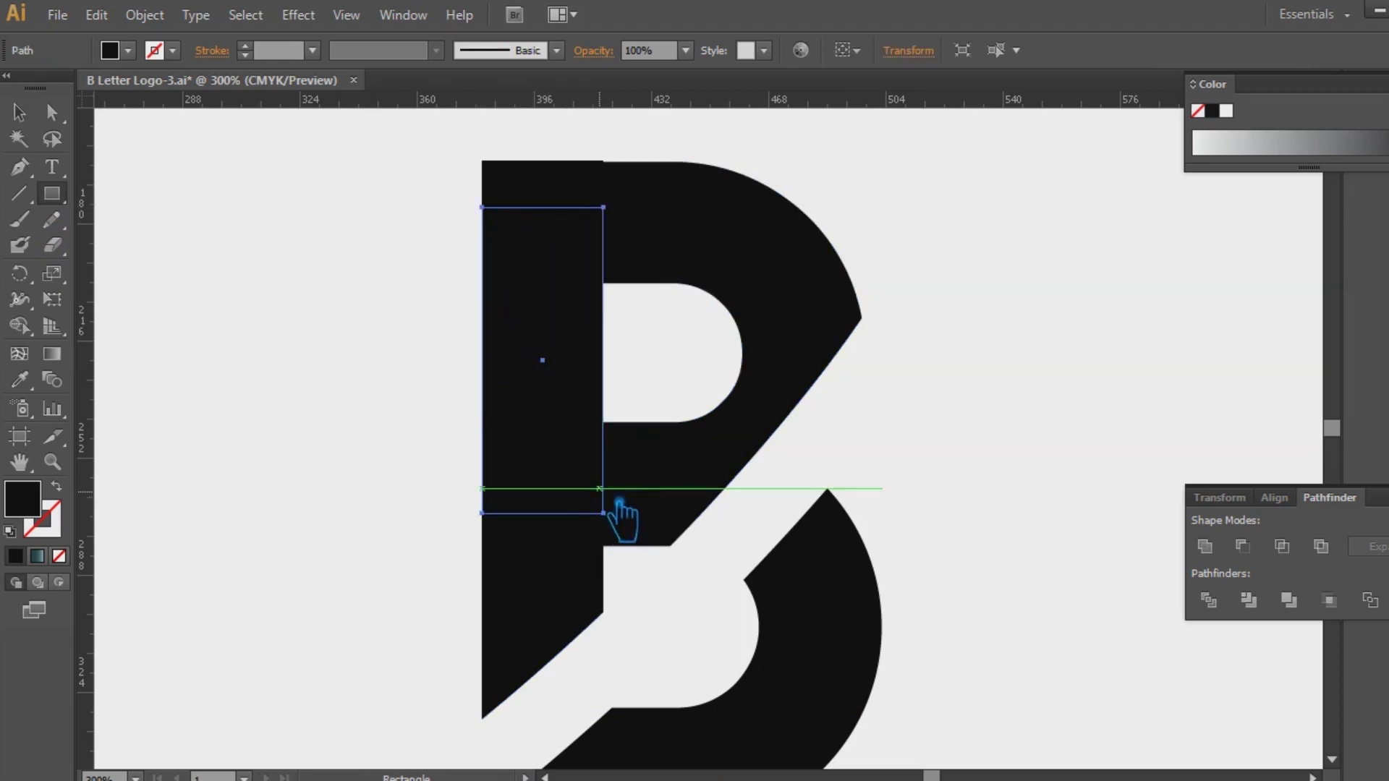
pyautogui.press('v')
pyautogui.keyDown('shift'); pyautogui.click(691, 221); pyautogui.keyUp('shift')
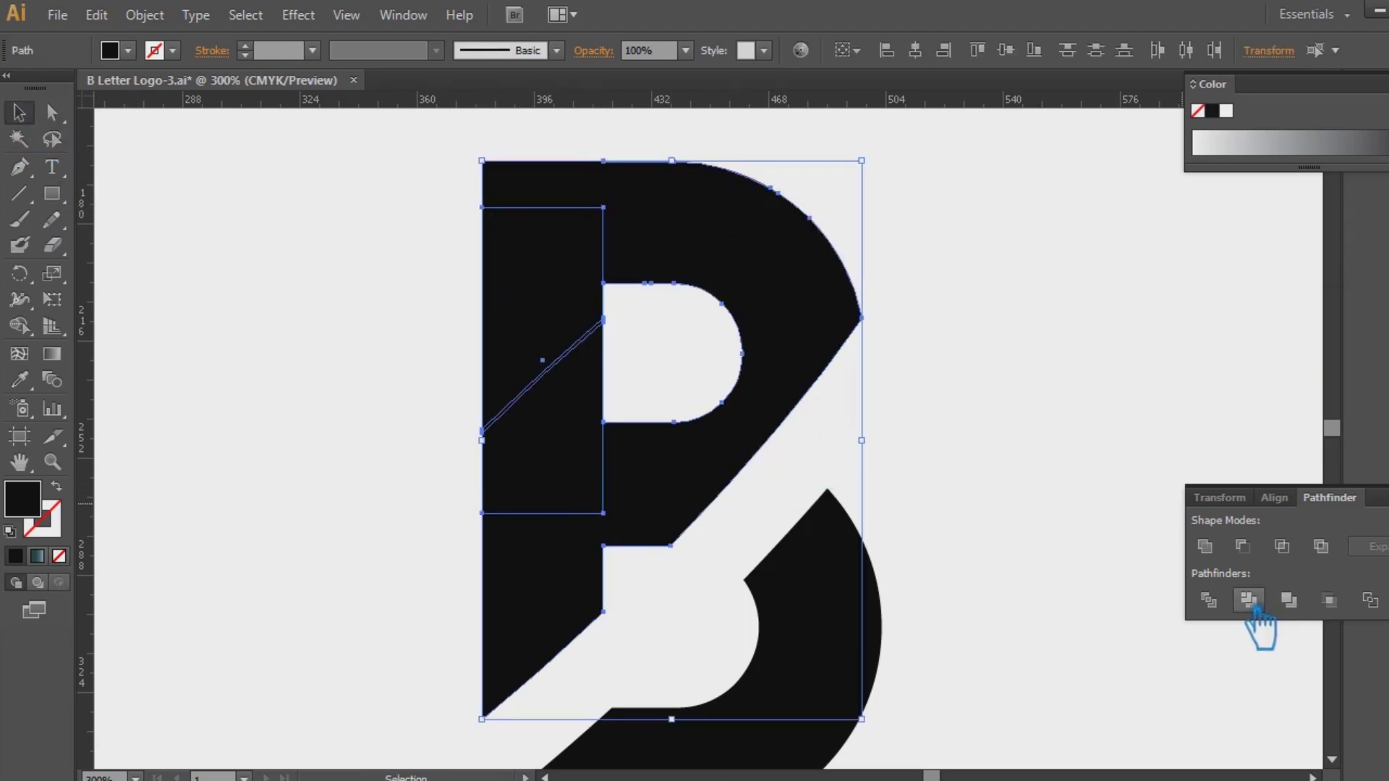
pyautogui.click(1204, 546)
pyautogui.click(1187, 439)
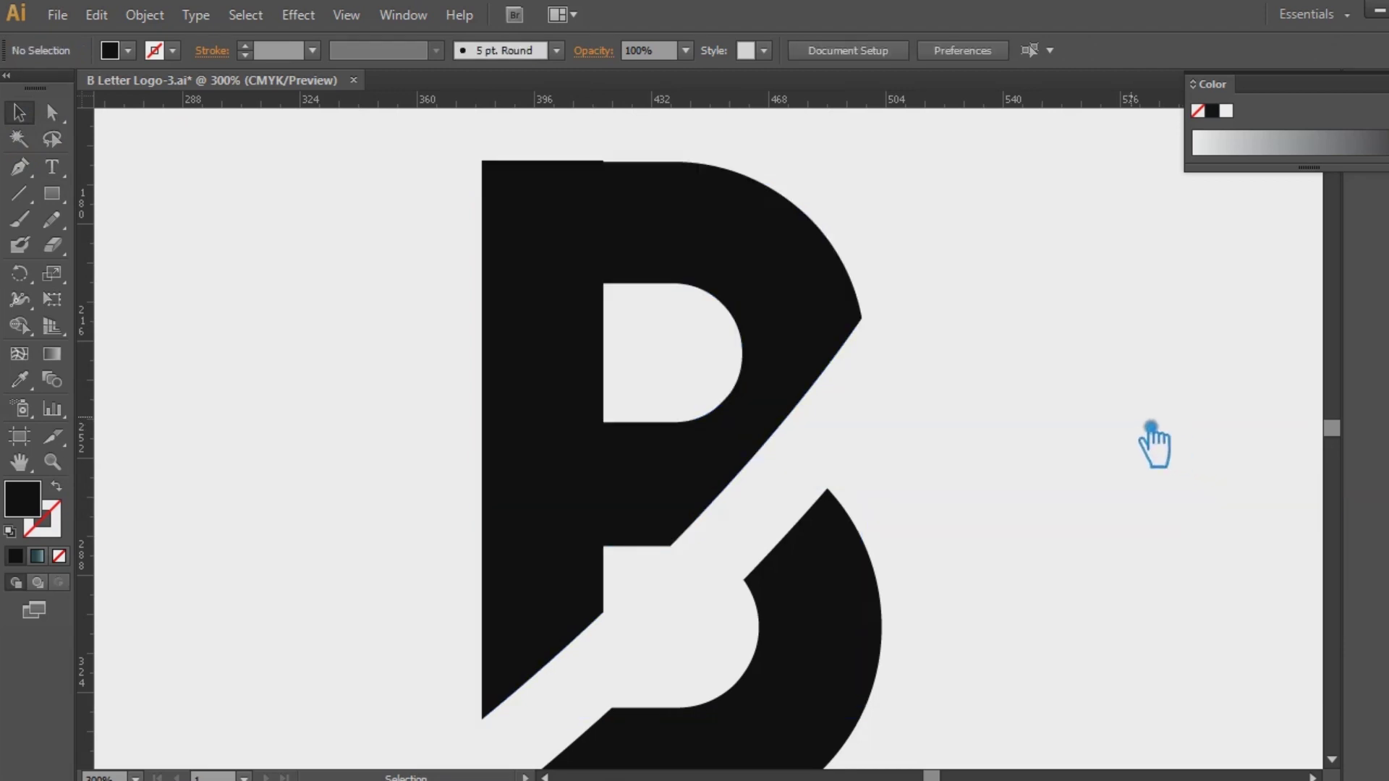
pyautogui.hotkey('ctrl', '-')
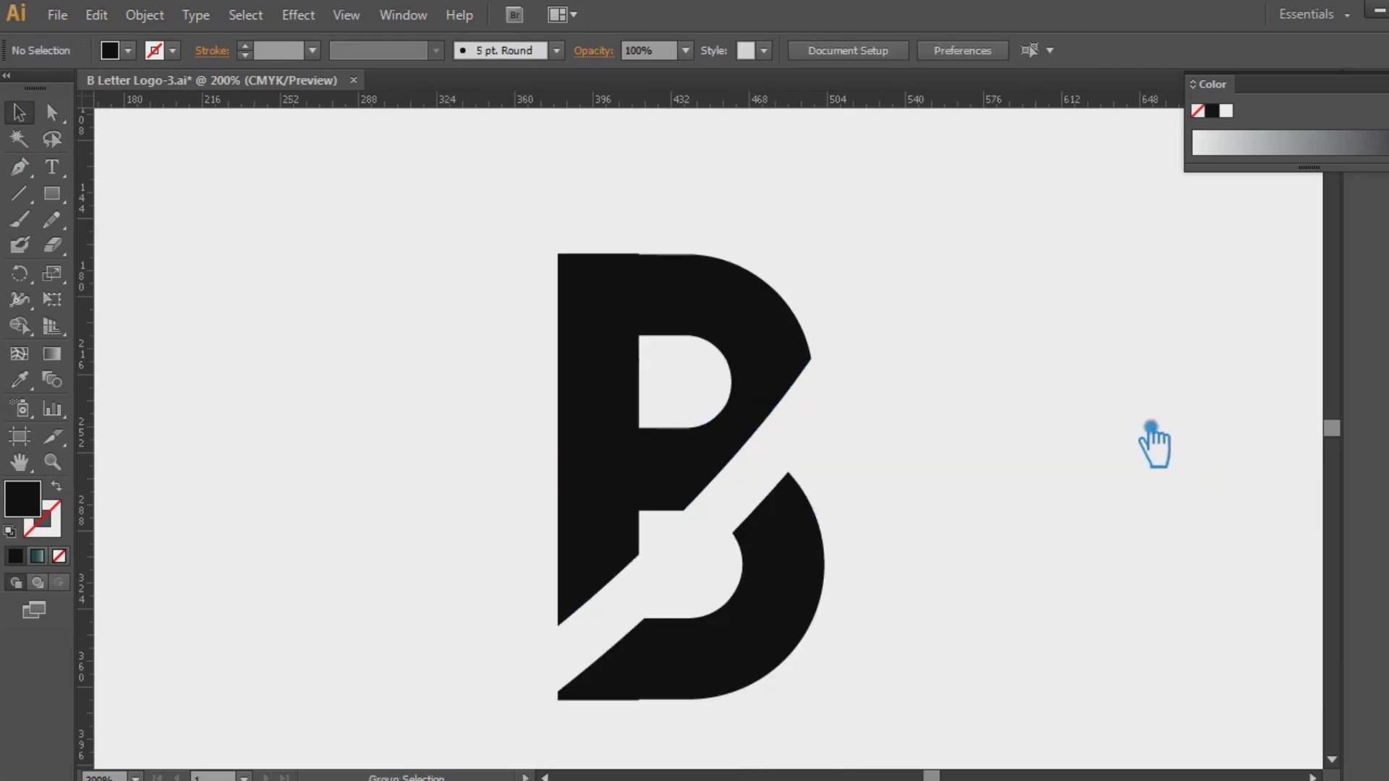
# - Paste a copy of the ring back in front over the B and nudge it up
pyautogui.hotkey('ctrl', 'f')
pyautogui.press('Up')
pyautogui.press('Up')
pyautogui.press('Up')
pyautogui.press('Up')
pyautogui.press('Up')
pyautogui.press('Up')
pyautogui.press('Up')
pyautogui.press('Up')
pyautogui.press('Up')
pyautogui.press('Up')
pyautogui.press('Up')
pyautogui.press('Up')
pyautogui.press('Up')
pyautogui.press('Up')
pyautogui.click(1056, 412)
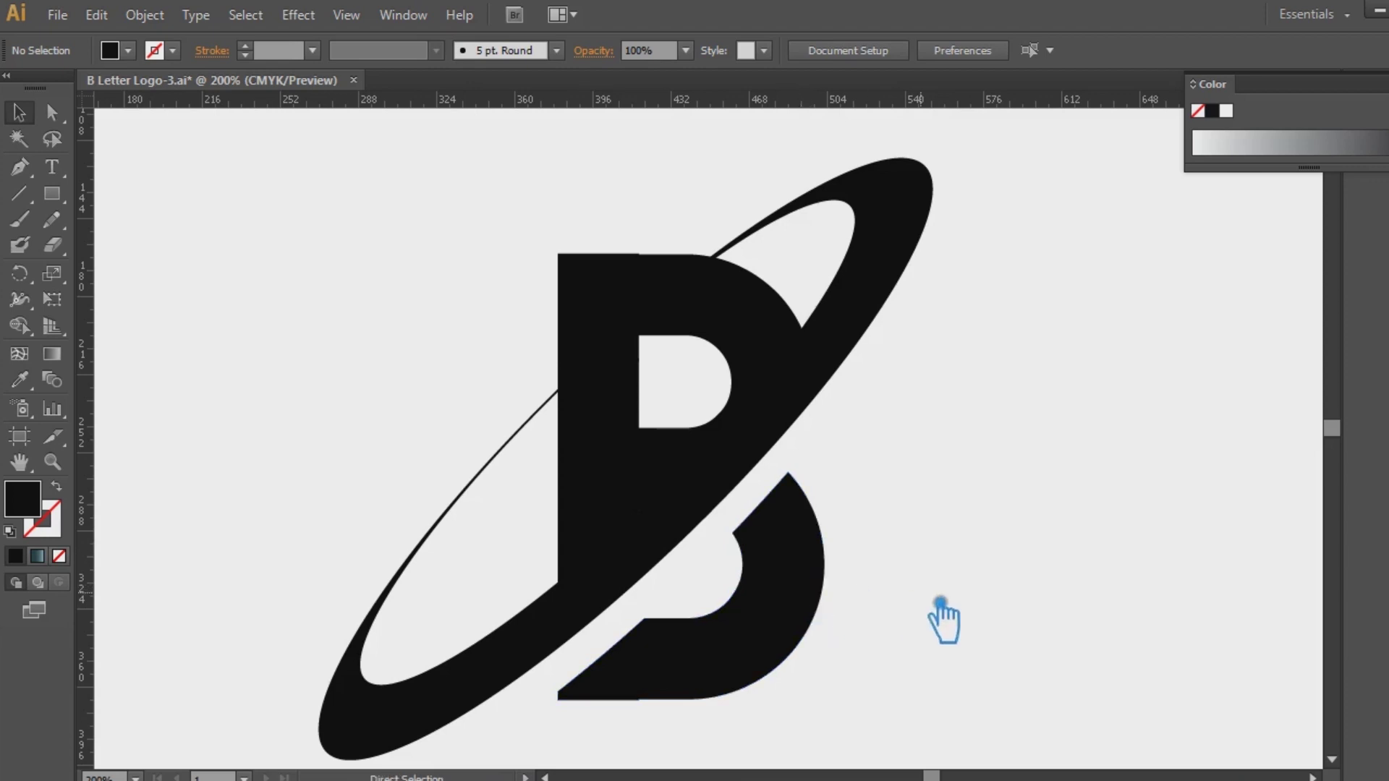
# - Remove the lower bowl's bottom-left step, shifting its tip from 380 to 375 px
pyautogui.hotkey('ctrl', '=')
pyautogui.hotkey('ctrl', '=')
pyautogui.moveTo(939, 620); pyautogui.dragTo(676, 236)
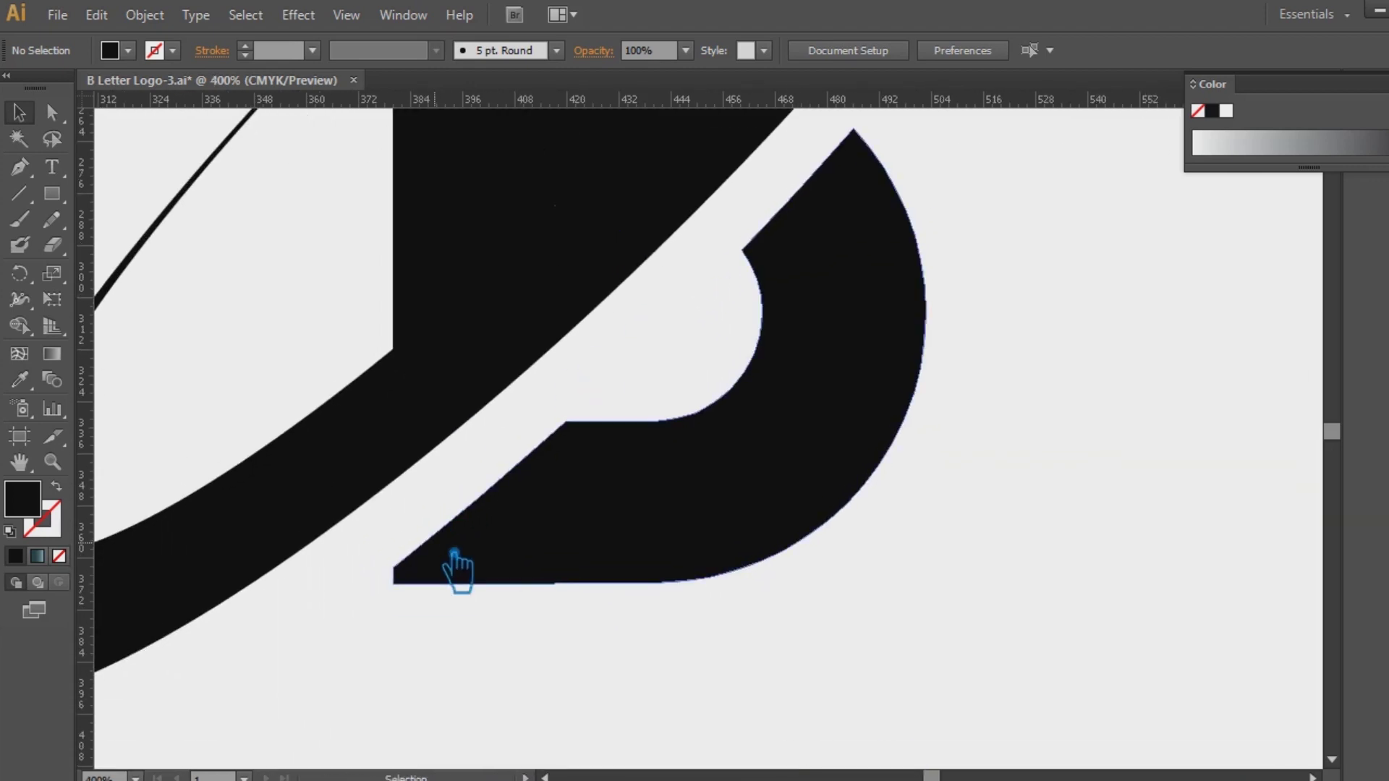
pyautogui.click(456, 571)
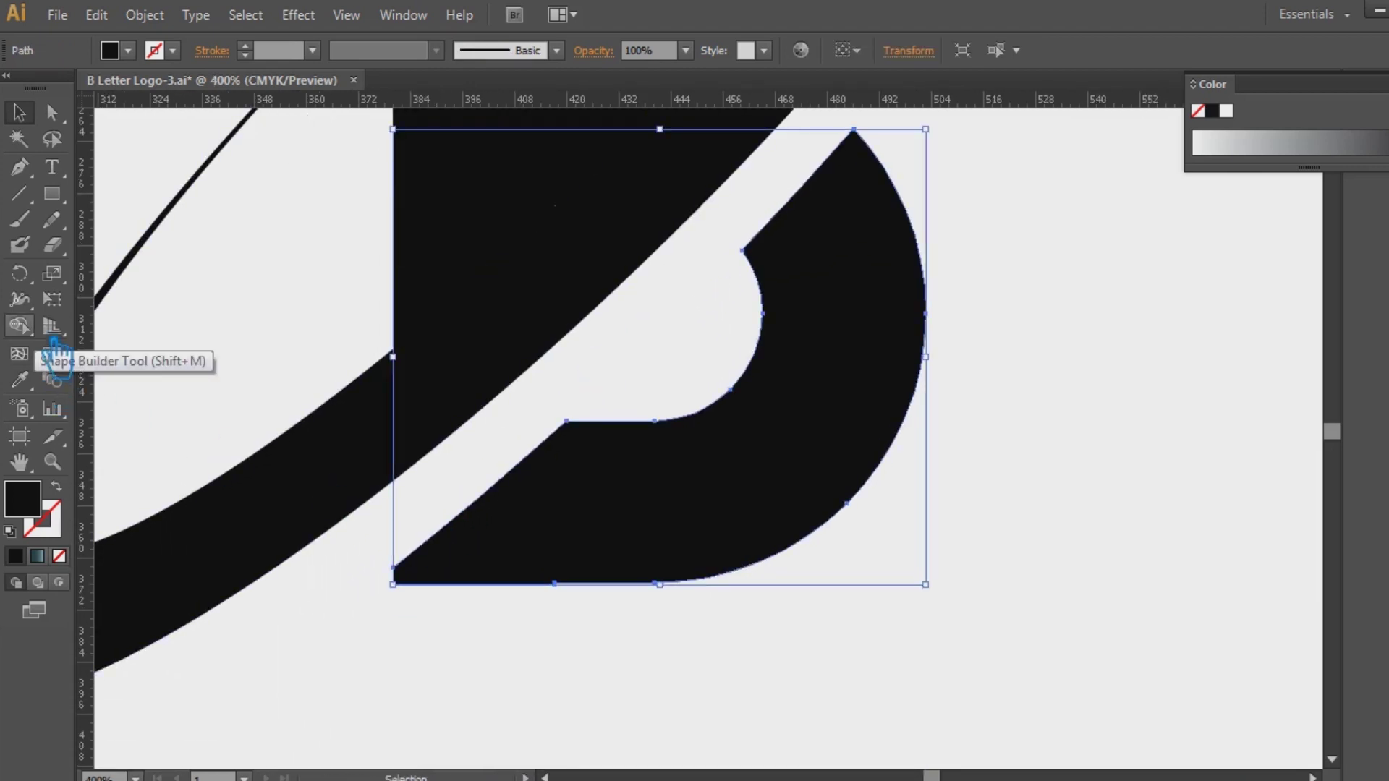
pyautogui.moveTo(20, 166); pyautogui.dragTo(109, 164)
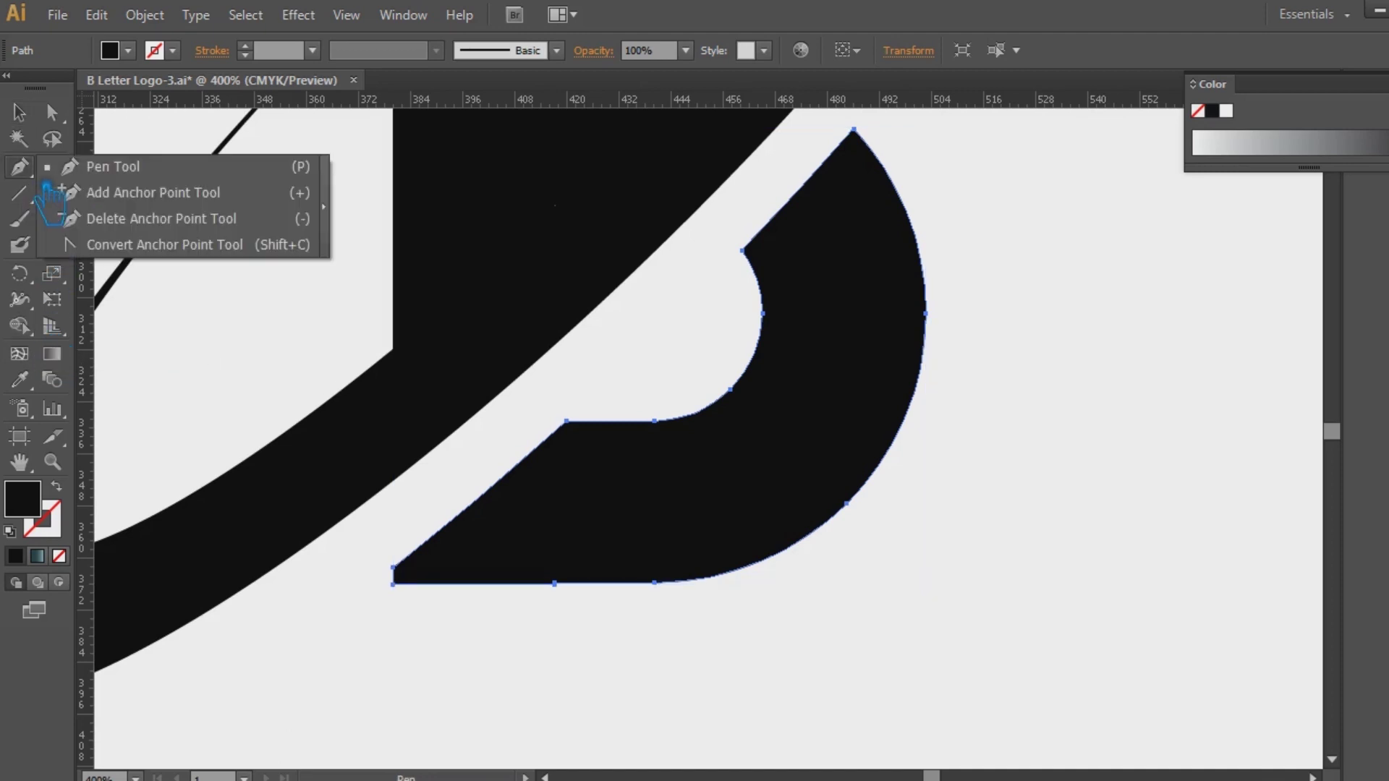
pyautogui.moveTo(387, 532); pyautogui.dragTo(402, 583)
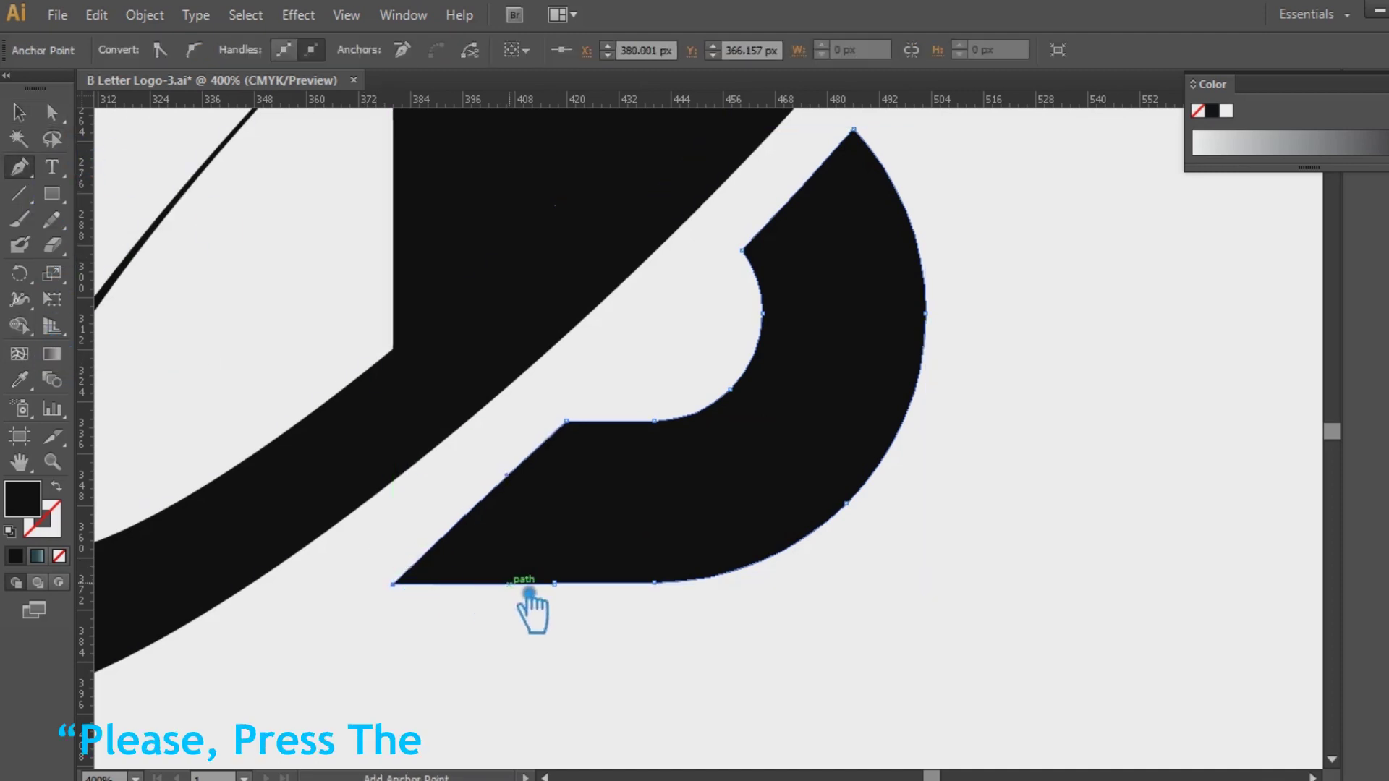
pyautogui.press('a')
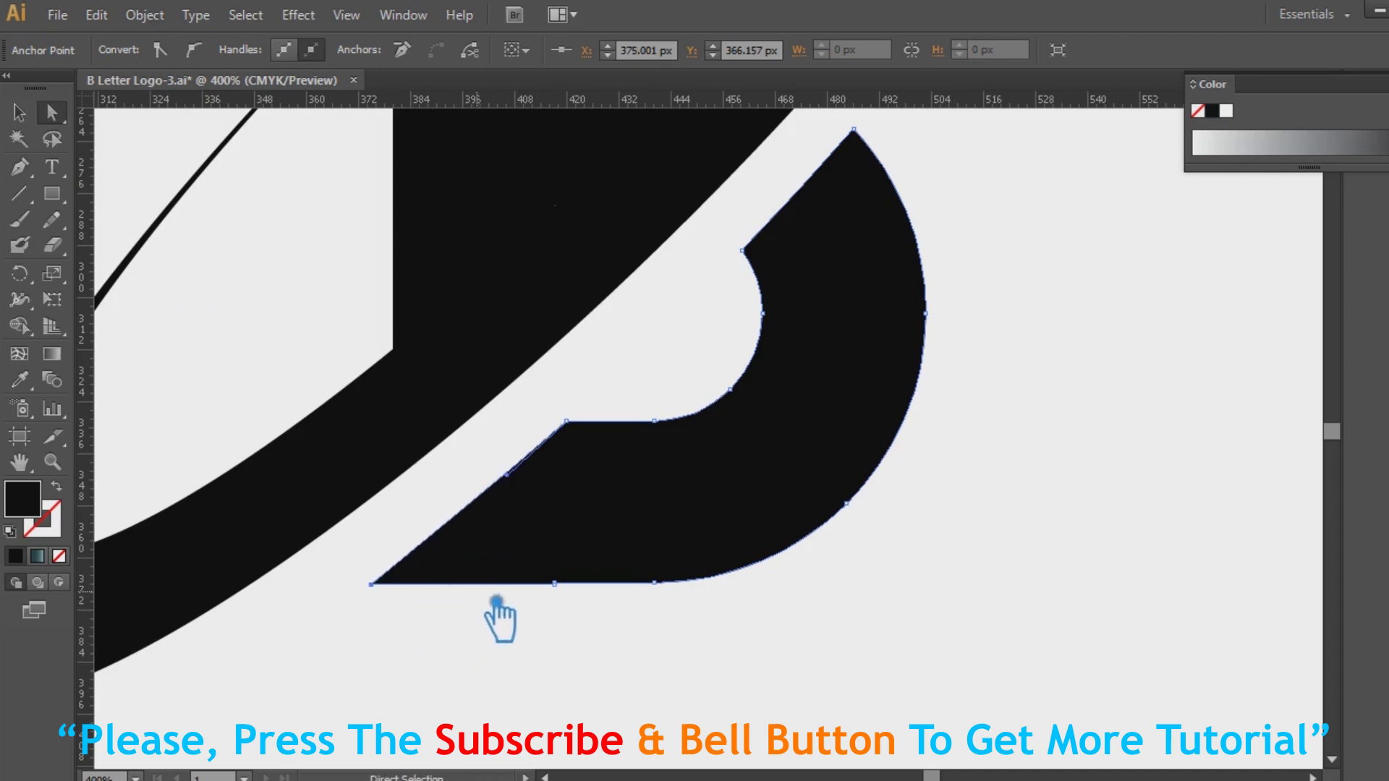
pyautogui.click(497, 673)
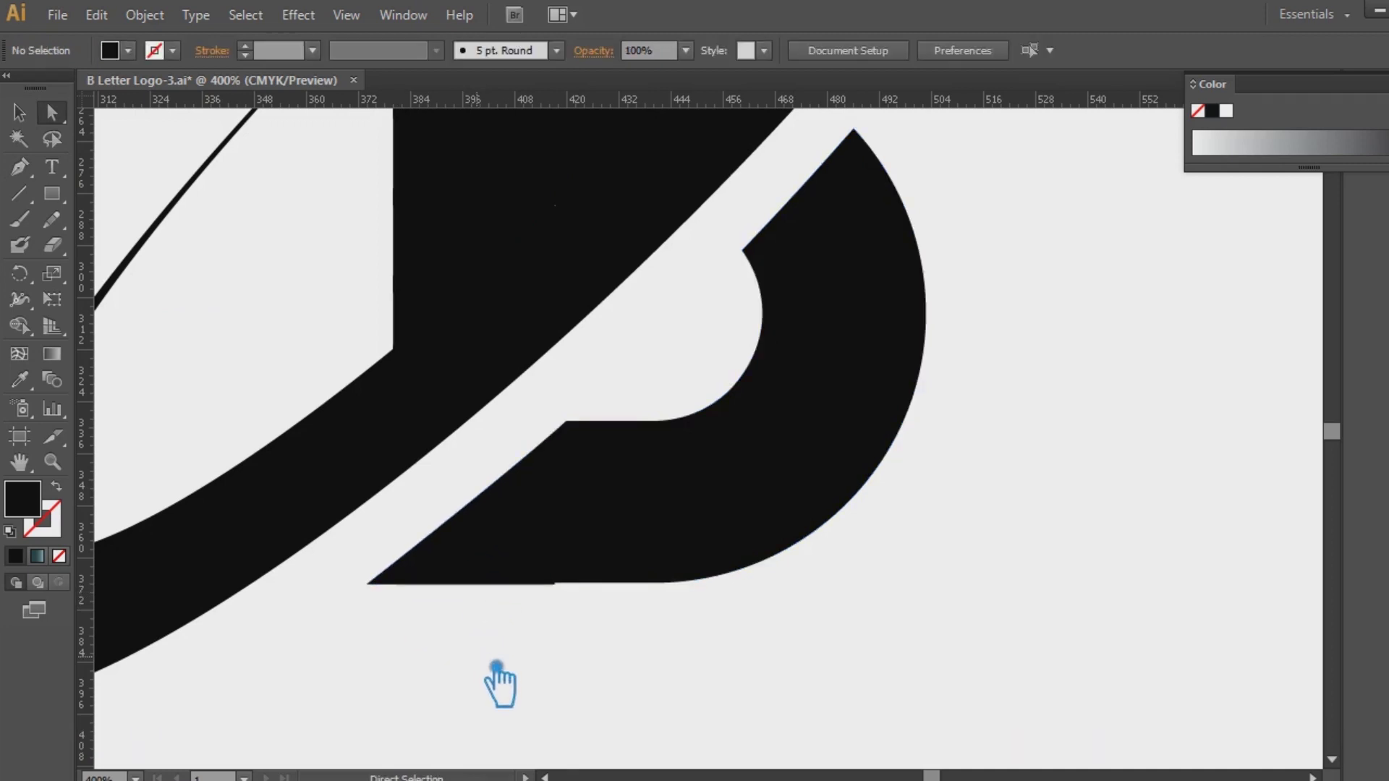
pyautogui.moveTo(1030, 347)
pyautogui.mouseDown()
pyautogui.moveTo(1038, 443)
pyautogui.moveTo(1012, 480)
pyautogui.mouseUp()
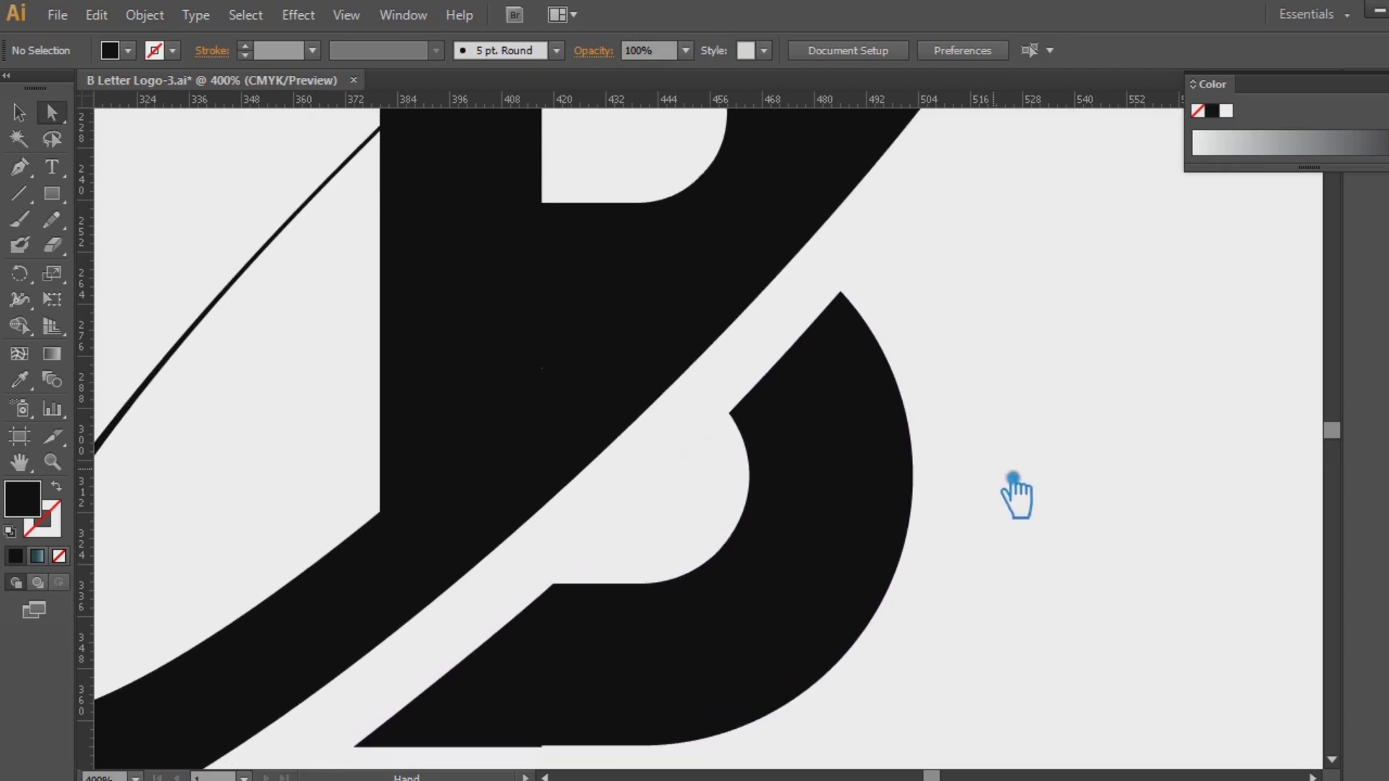
pyautogui.hotkey('ctrl', '-')
pyautogui.hotkey('ctrl', '-')
pyautogui.hotkey('ctrl', '-')
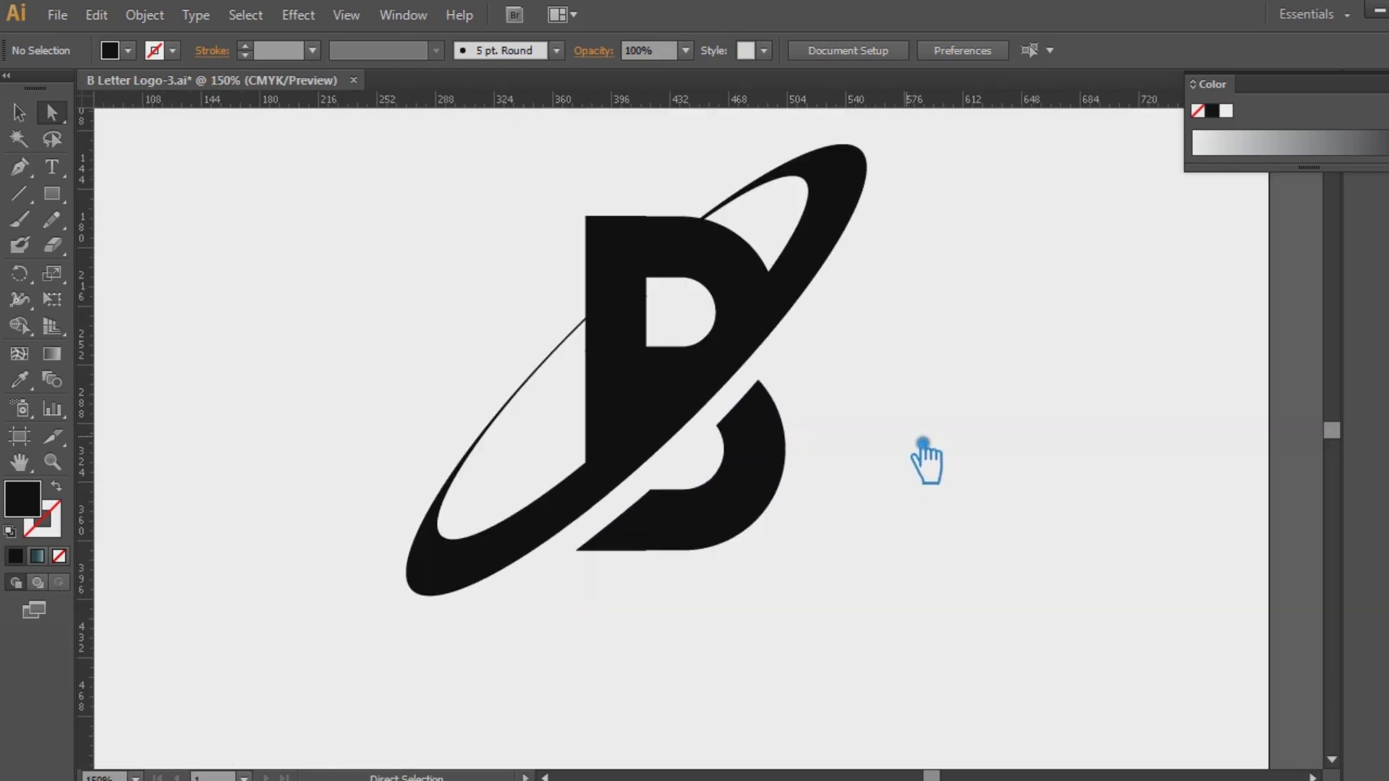
# - Unite the ring and upper B with Pathfinder, leaving the lower bowl separate
pyautogui.moveTo(499, 180); pyautogui.dragTo(824, 380)
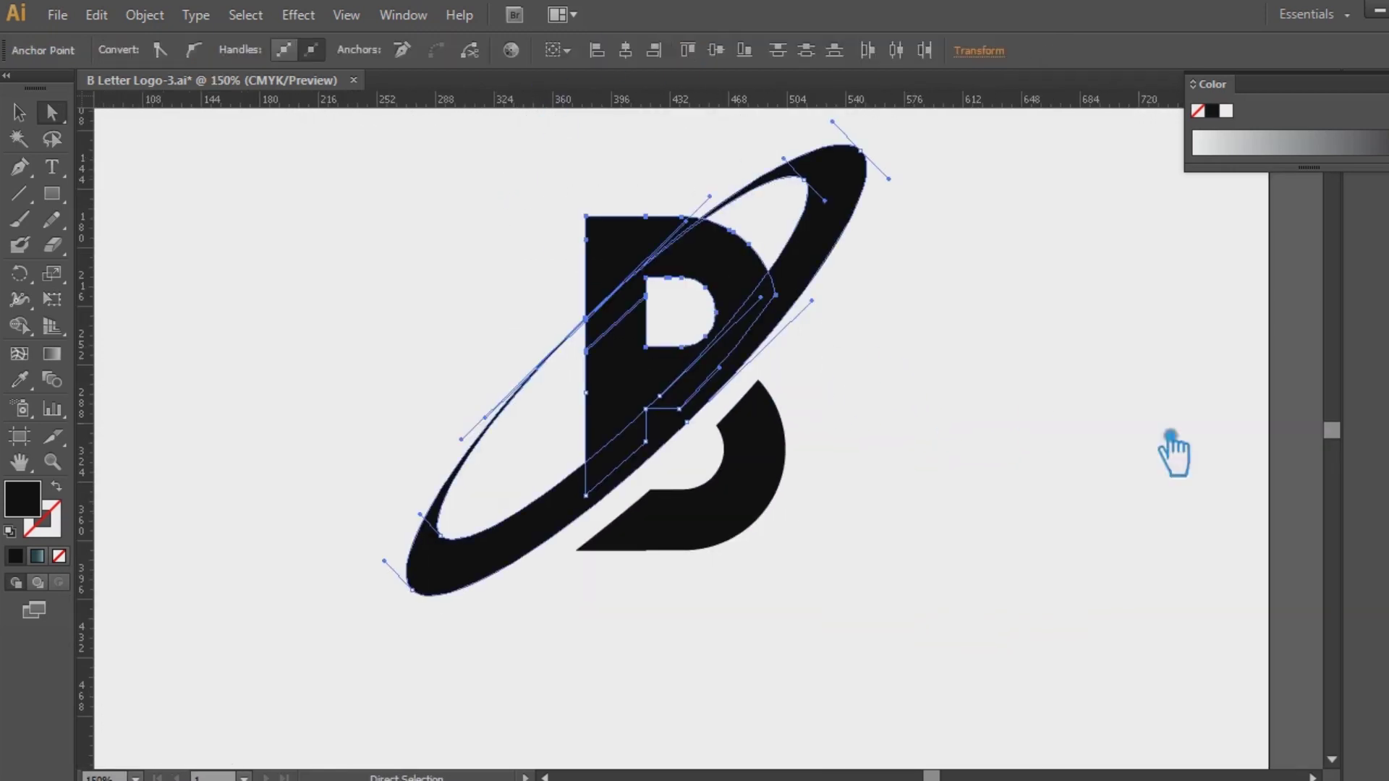
pyautogui.hotkey('ctrl', 'shift', 'F9')
pyautogui.click(1205, 546)
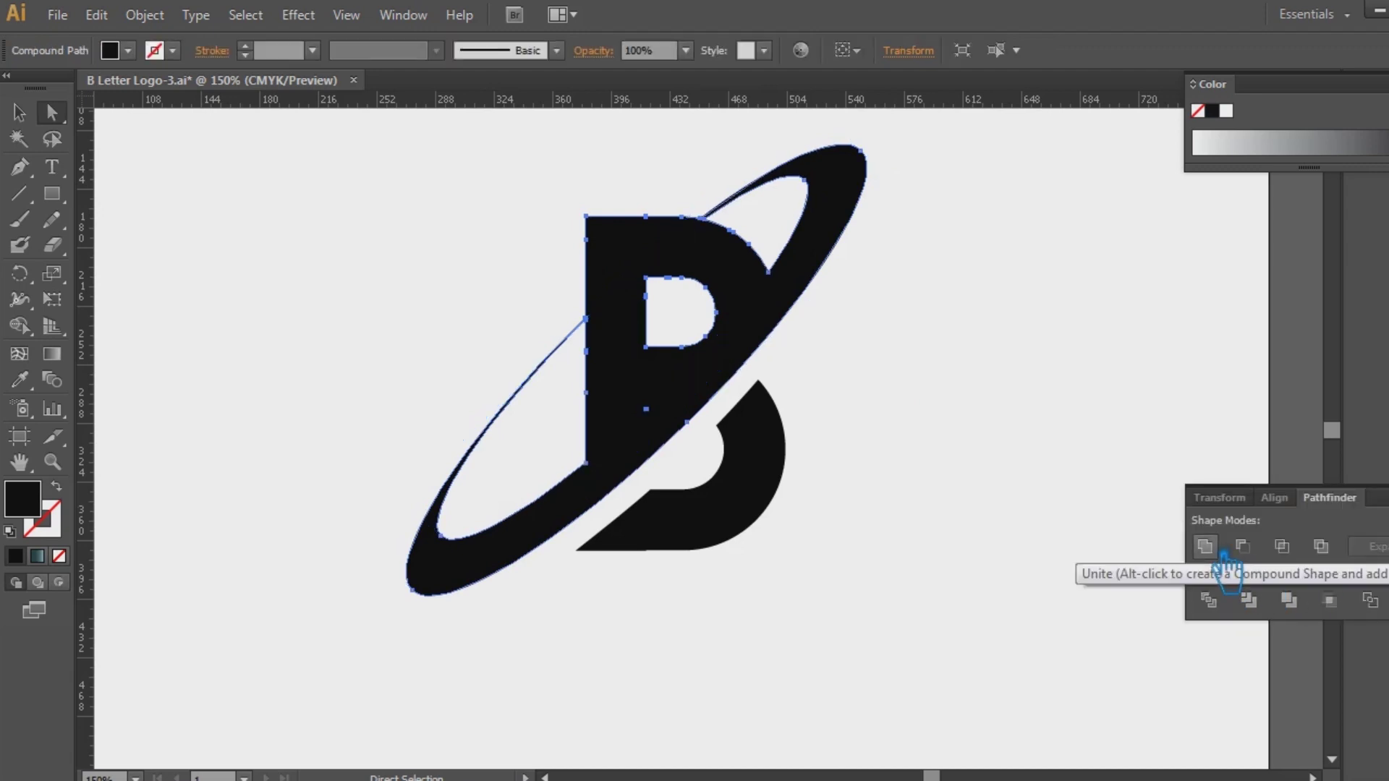
pyautogui.click(1096, 439)
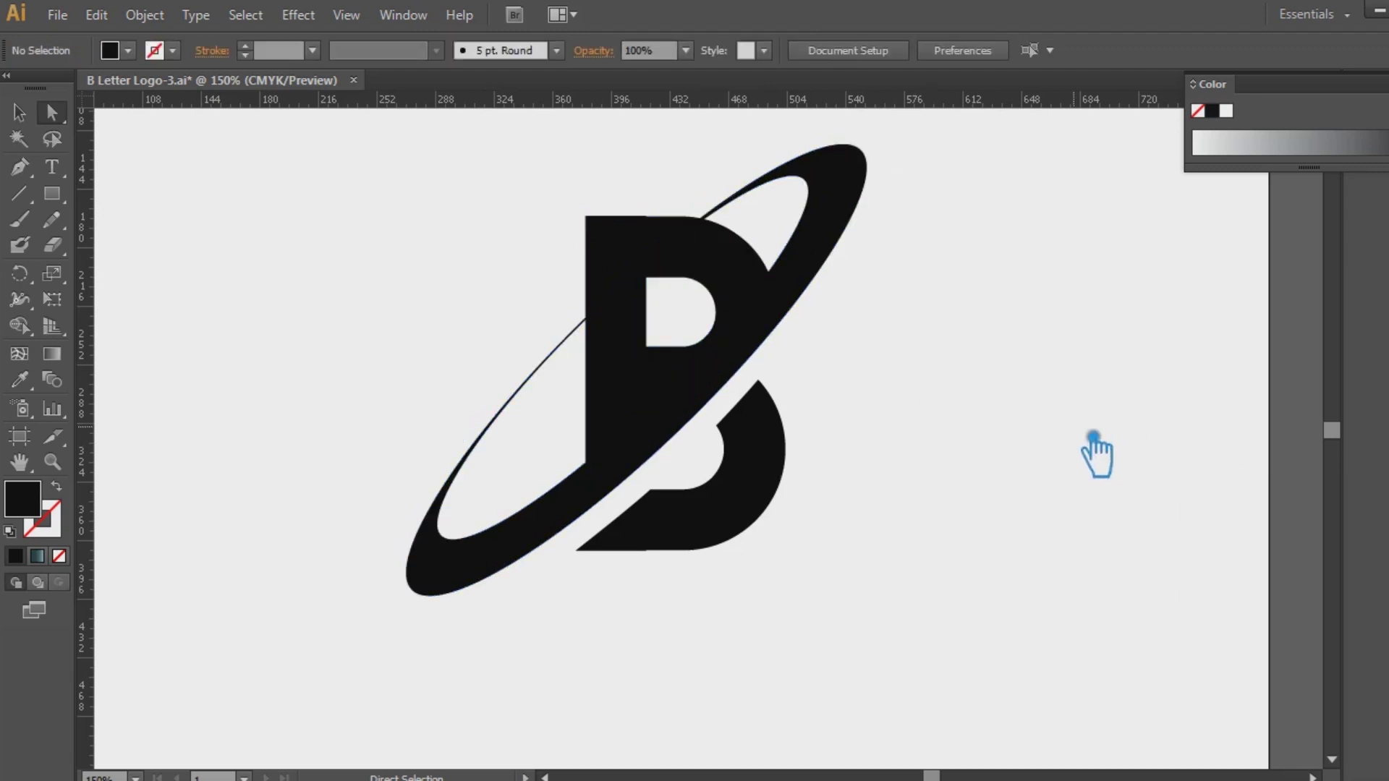
pyautogui.moveTo(1003, 475); pyautogui.dragTo(918, 538)
pyautogui.click(673, 549)
pyautogui.click(834, 522)
pyautogui.press('v')
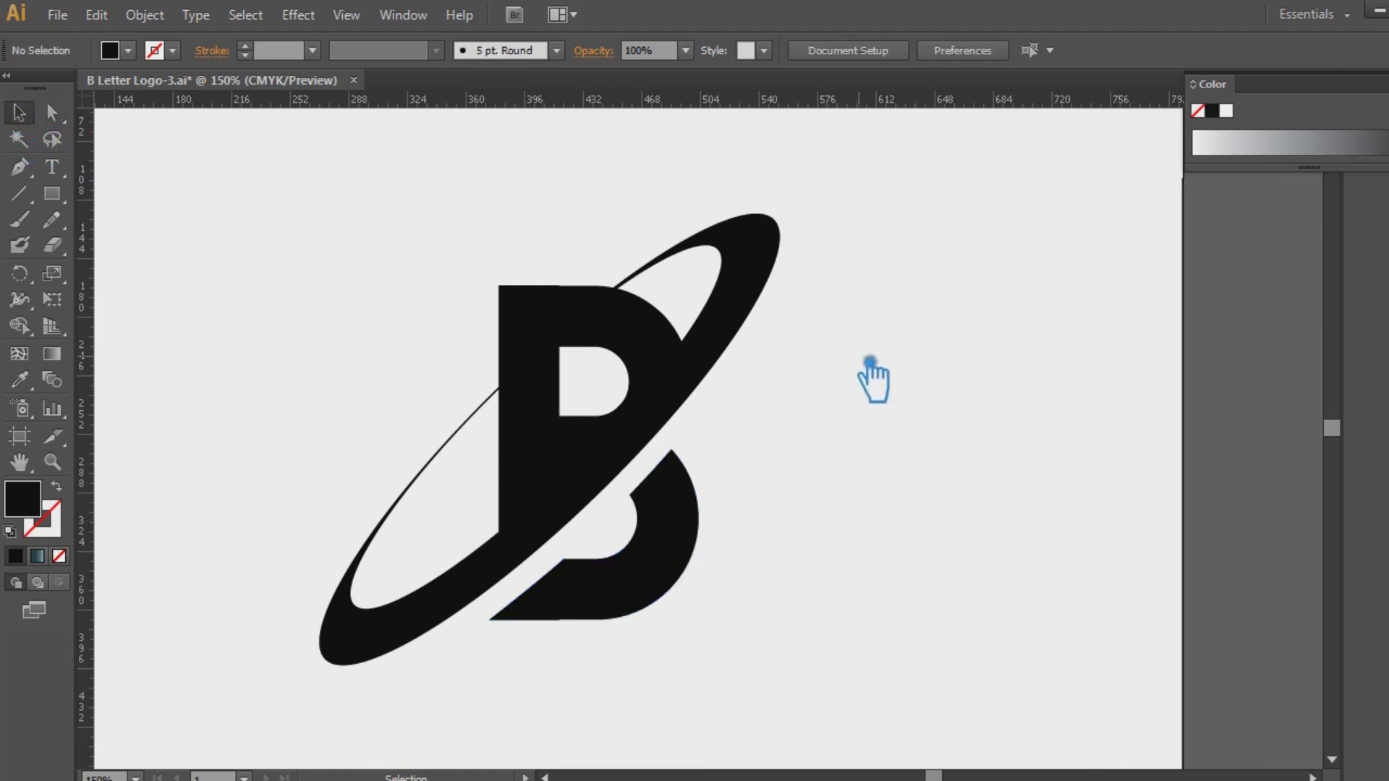
pyautogui.click(758, 313)
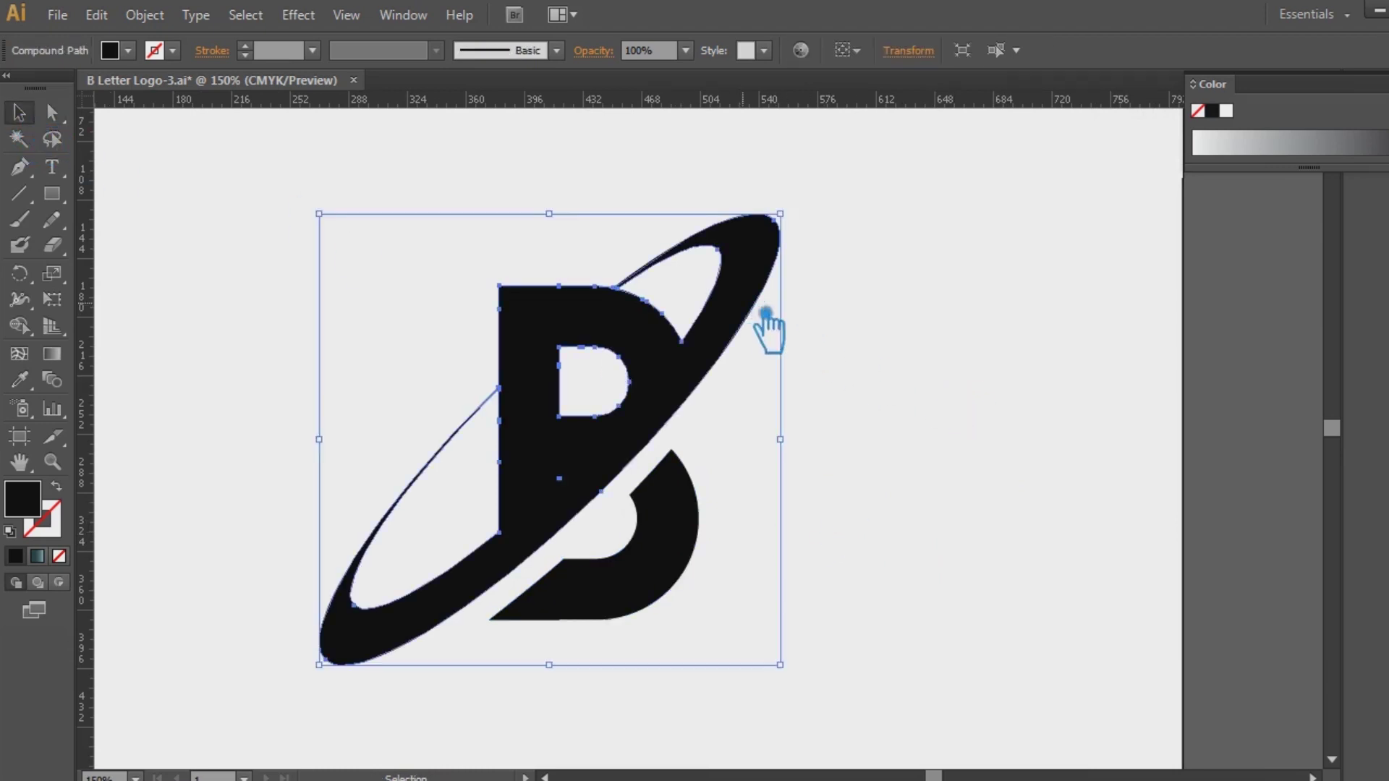
pyautogui.hotkey('ctrl', 'shift', 'F9')
pyautogui.click(589, 496)
pyautogui.rightClick(566, 480)
pyautogui.click(655, 606)
pyautogui.click(890, 492)
pyautogui.hotkey('ctrl', 'z')
pyautogui.click(850, 347)
pyautogui.click(773, 275)
pyautogui.click(943, 335)
pyautogui.click(775, 303)
pyautogui.click(953, 416)
pyautogui.click(784, 318)
pyautogui.rightClick(778, 316)
pyautogui.click(853, 412)
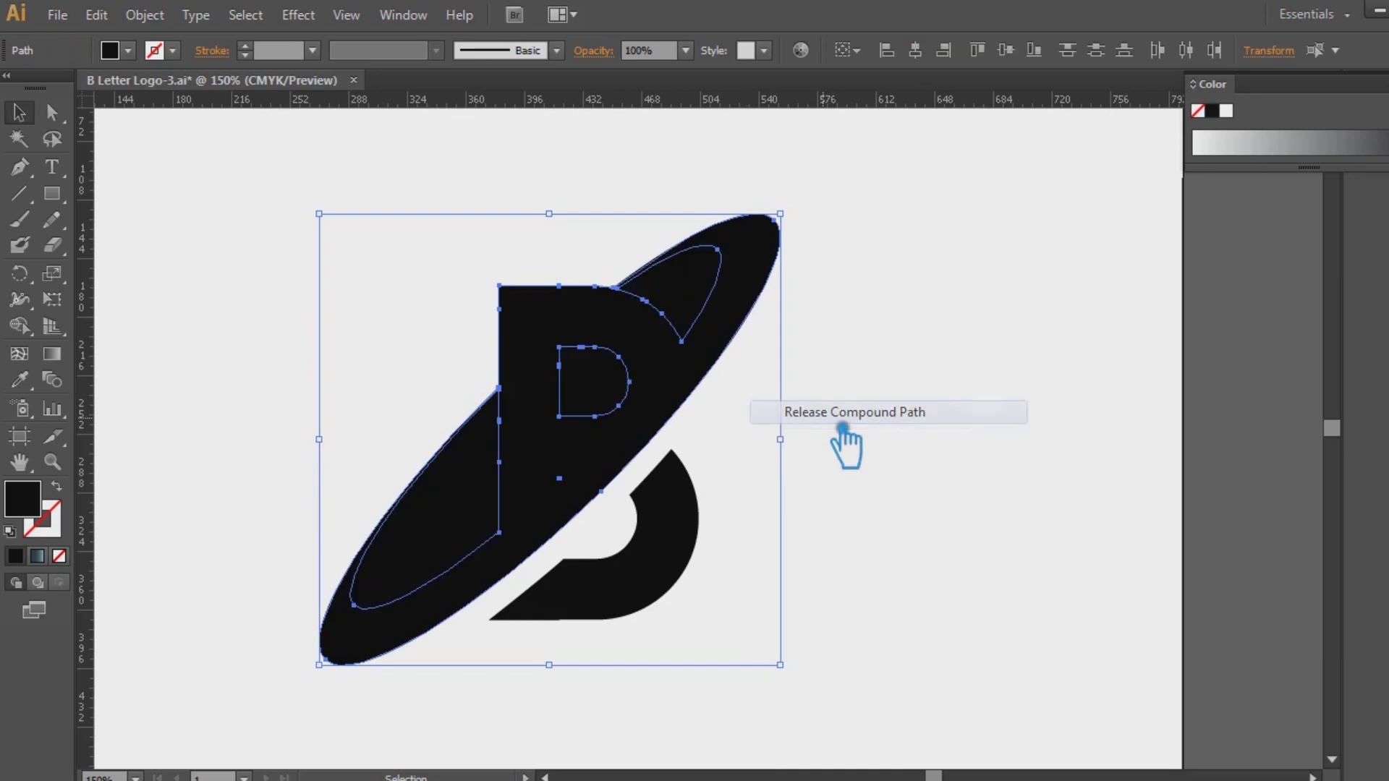
pyautogui.moveTo(877, 403); pyautogui.dragTo(553, 283)
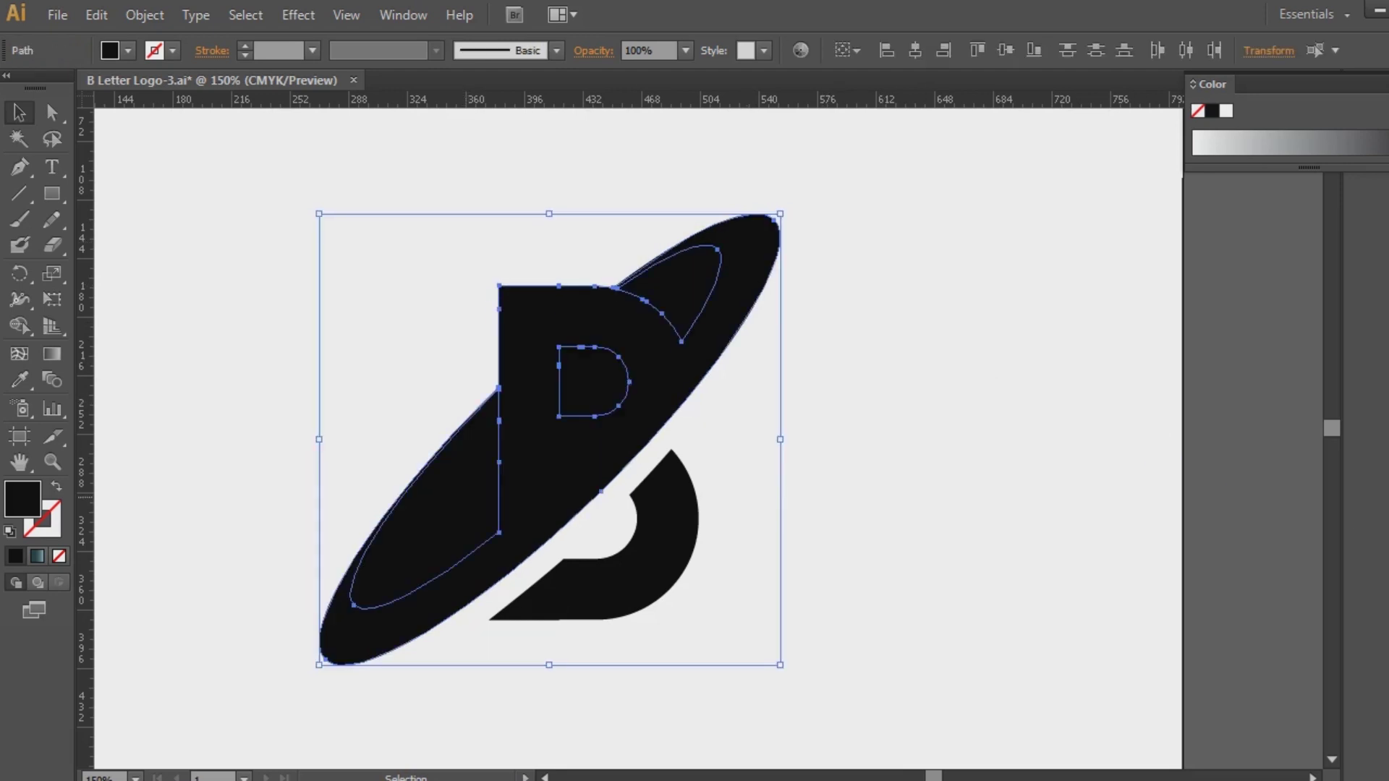
pyautogui.hotkey('ctrl', 'shift', 'F9')
pyautogui.click(1242, 607)
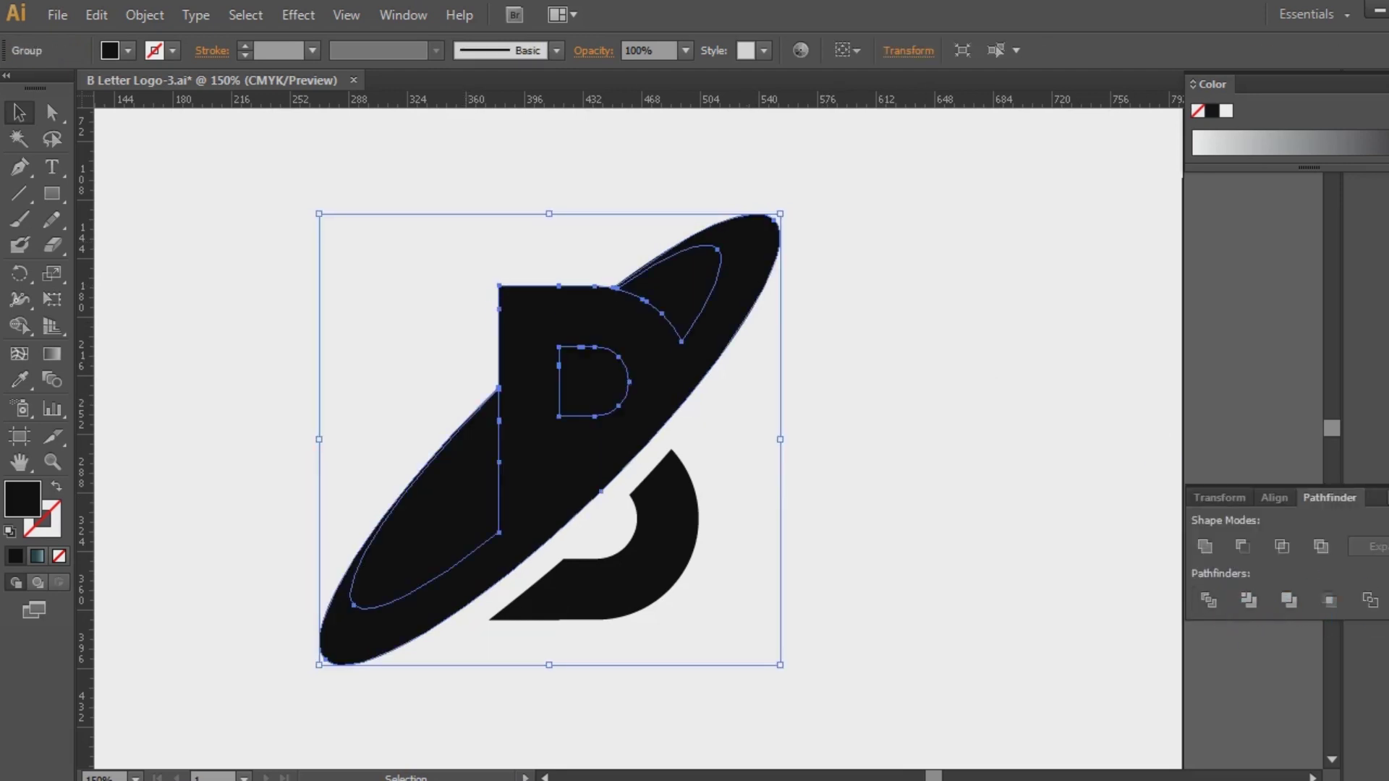
pyautogui.hotkey('ctrl', 'shift', 'F9')
pyautogui.click(745, 419)
pyautogui.click(615, 402)
pyautogui.press('Delete')
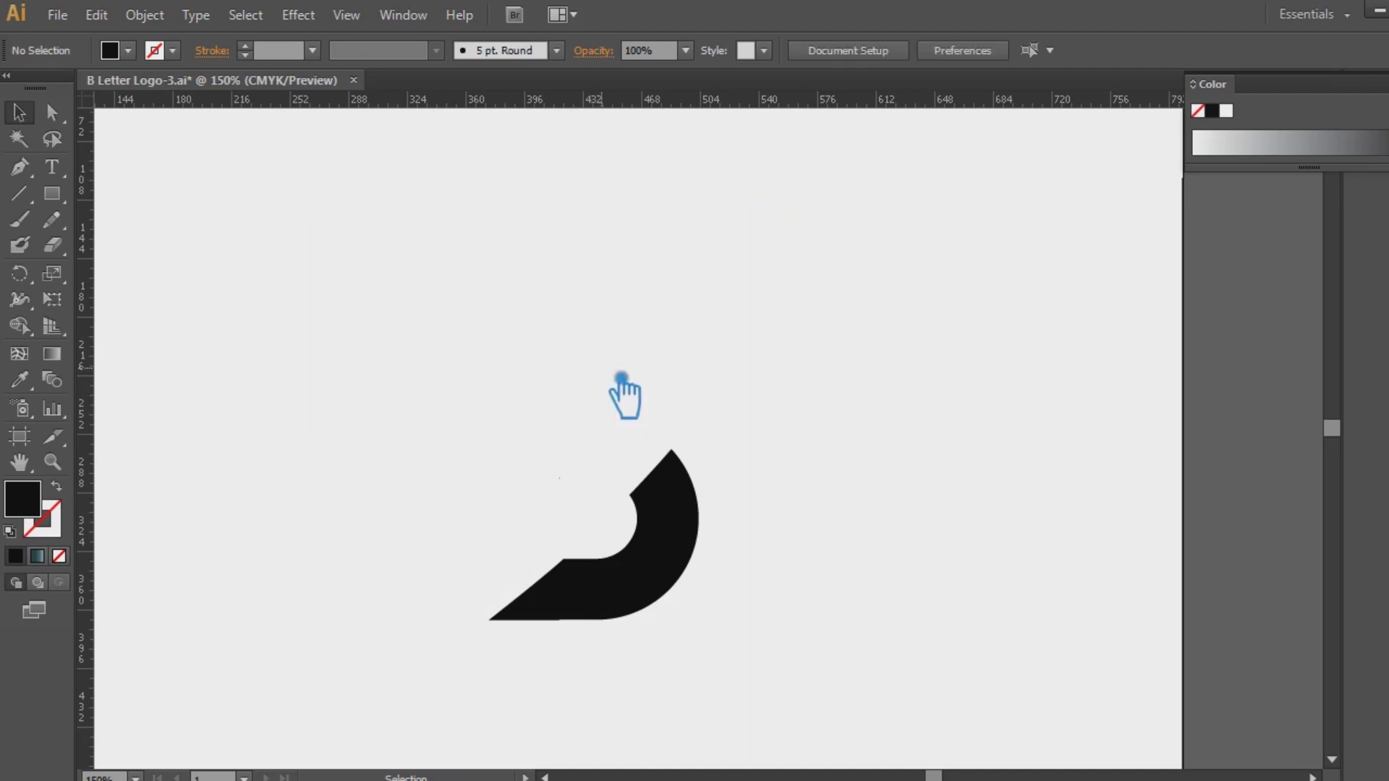
pyautogui.hotkey('ctrl', 'z')
pyautogui.rightClick(614, 347)
pyautogui.click(677, 469)
pyautogui.click(799, 357)
pyautogui.click(700, 307)
pyautogui.press('Delete')
pyautogui.click(622, 380)
pyautogui.press('Delete')
pyautogui.click(495, 481)
pyautogui.press('Delete')
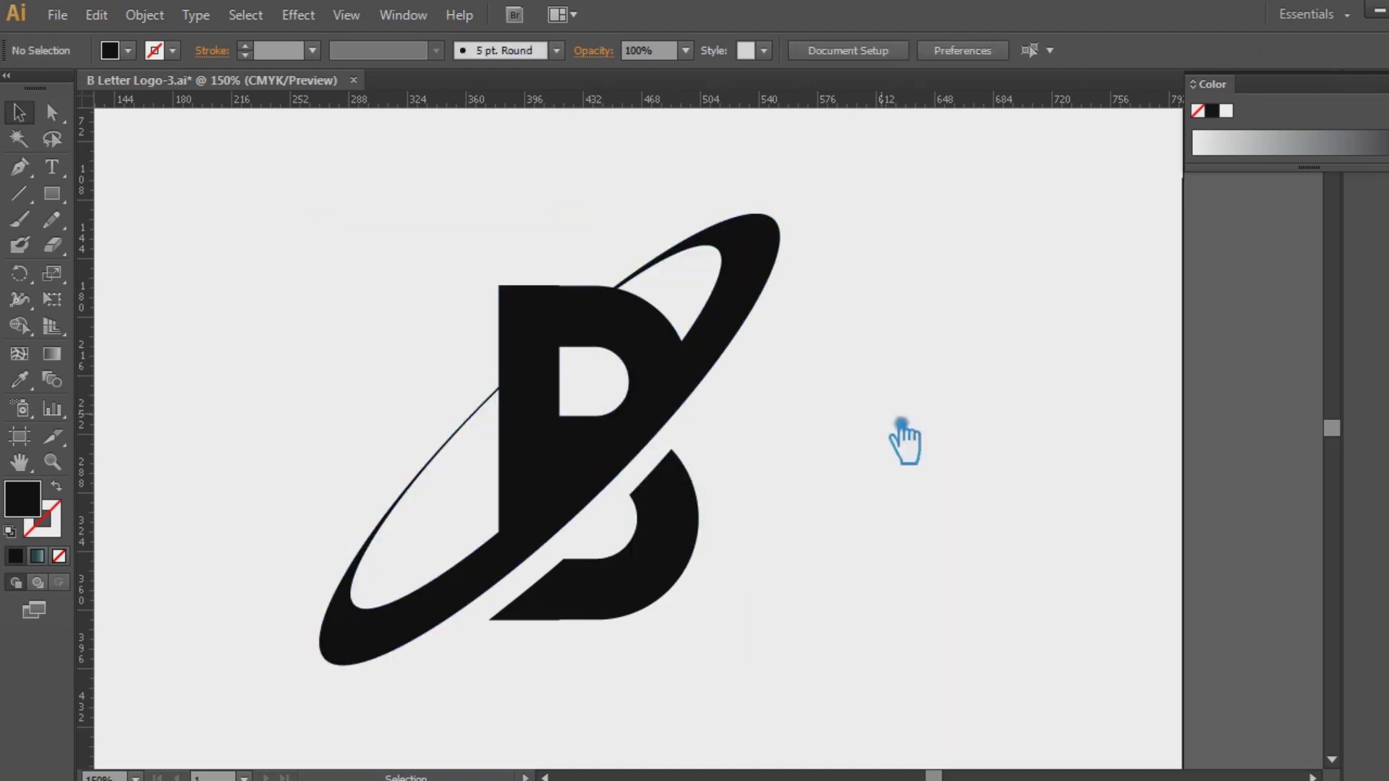
pyautogui.moveTo(846, 393); pyautogui.dragTo(517, 233)
pyautogui.click(931, 394)
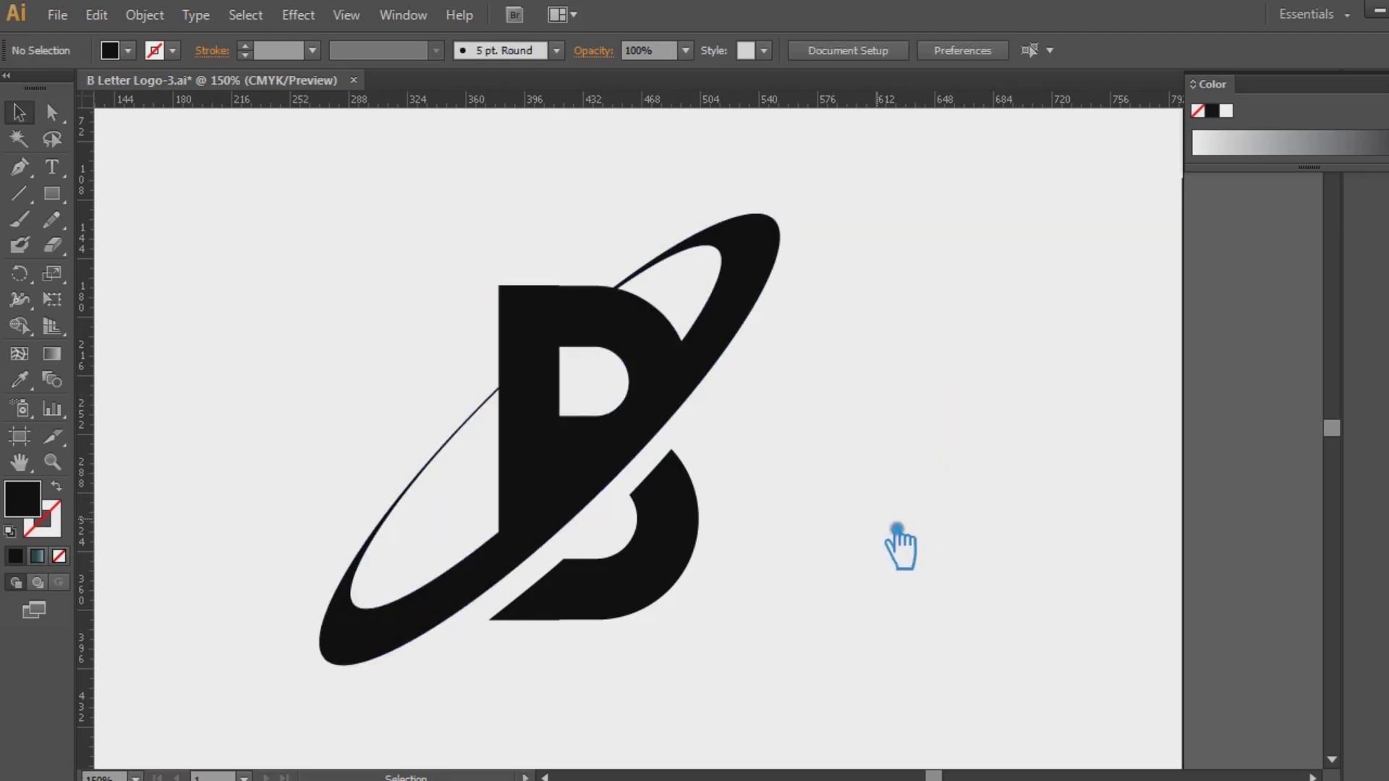
pyautogui.click(749, 322)
pyautogui.click(957, 327)
pyautogui.click(721, 352)
# - Fill the ring and upper B with the teal gradient, mostly dark teal
pyautogui.click(51, 354)
pyautogui.click(590, 481)
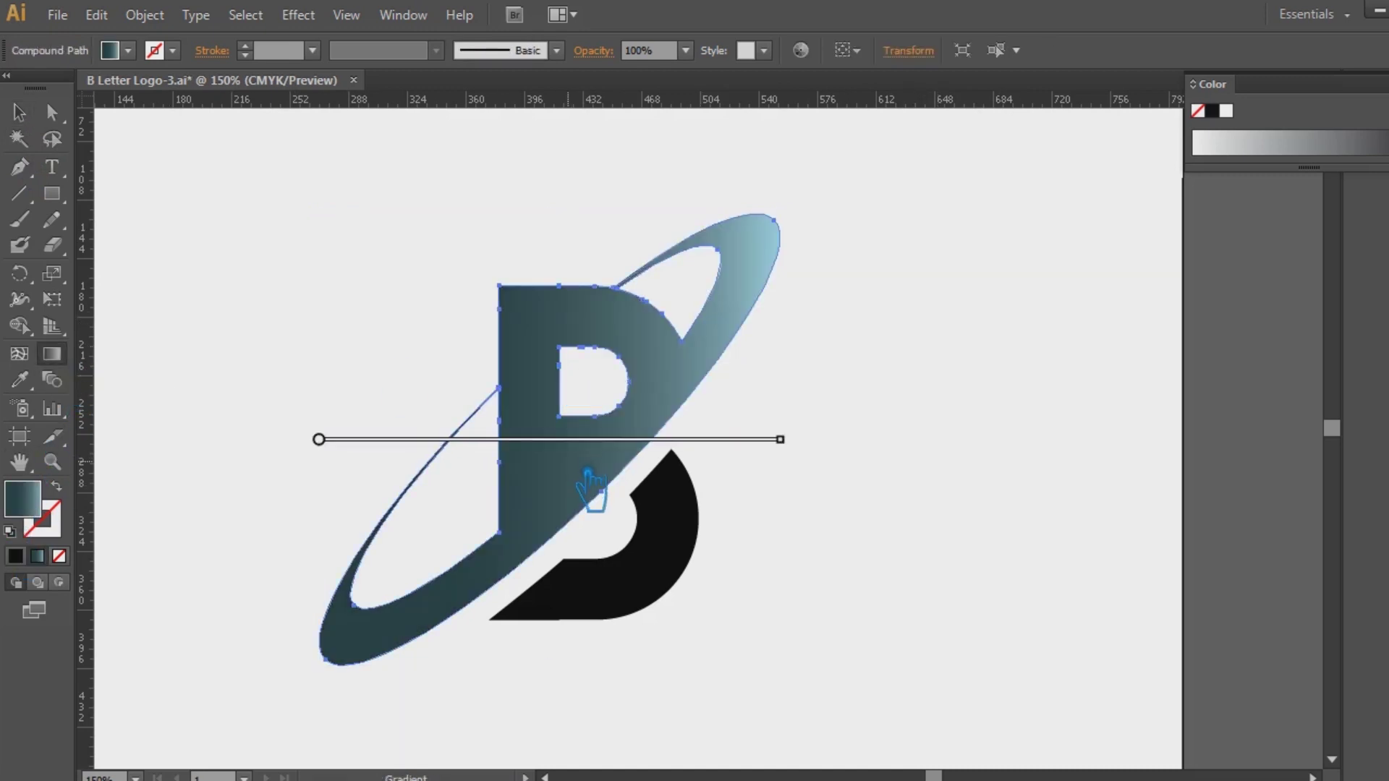
pyautogui.moveTo(341, 450); pyautogui.dragTo(527, 464)
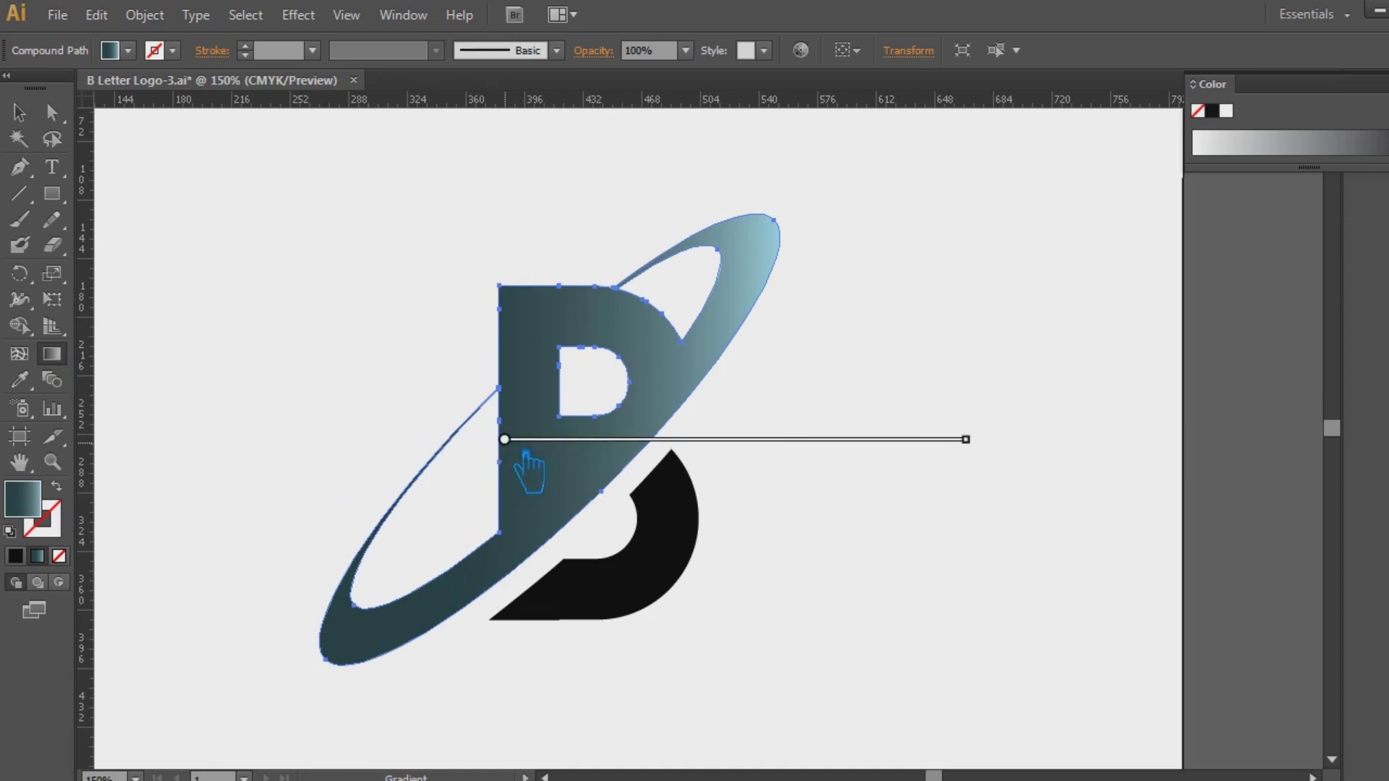
pyautogui.moveTo(988, 455); pyautogui.dragTo(685, 460)
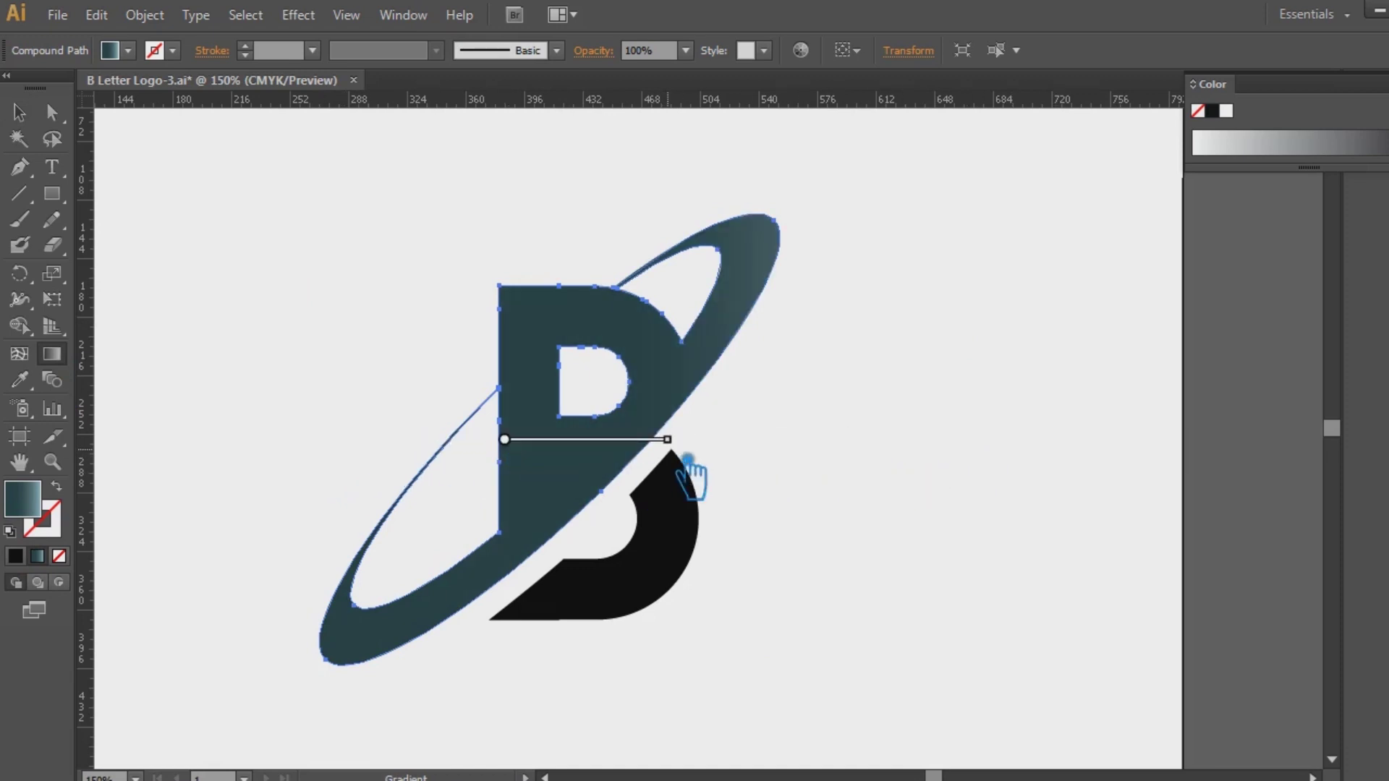
# - Run the gradient diagonally from light blue at lower-left to dark teal at upper-right
pyautogui.moveTo(782, 203)
pyautogui.mouseDown()
pyautogui.moveTo(378, 677)
pyautogui.moveTo(345, 675)
pyautogui.mouseUp()
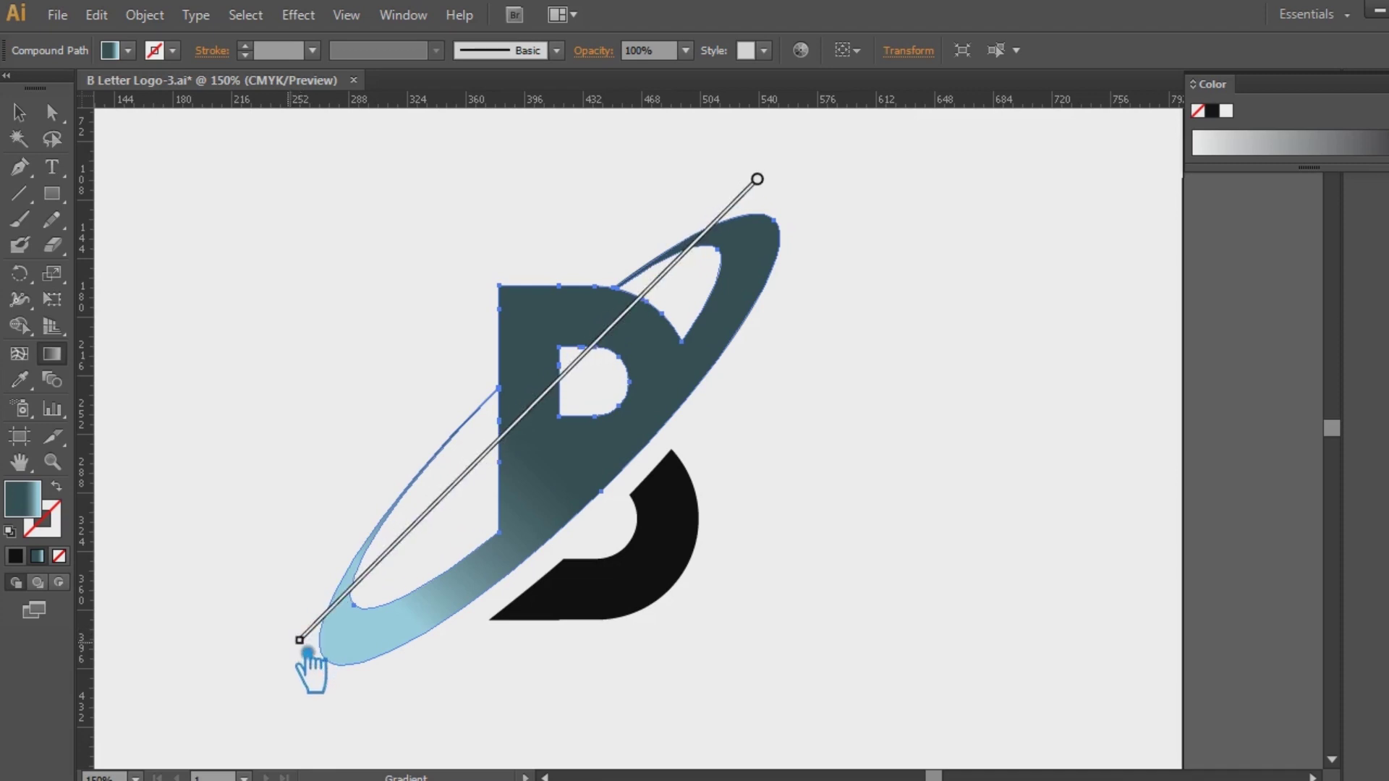
pyautogui.moveTo(308, 653); pyautogui.dragTo(311, 705)
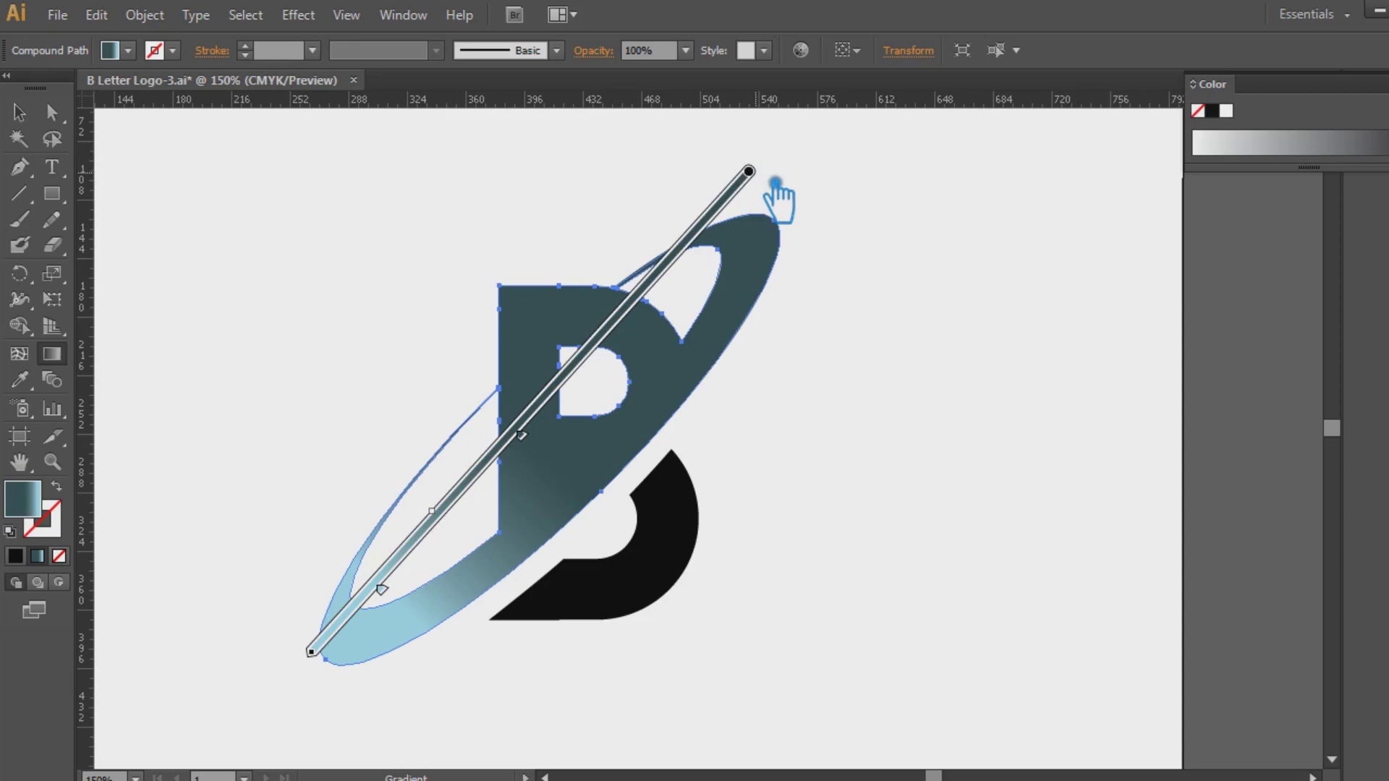
pyautogui.moveTo(776, 186); pyautogui.dragTo(793, 190)
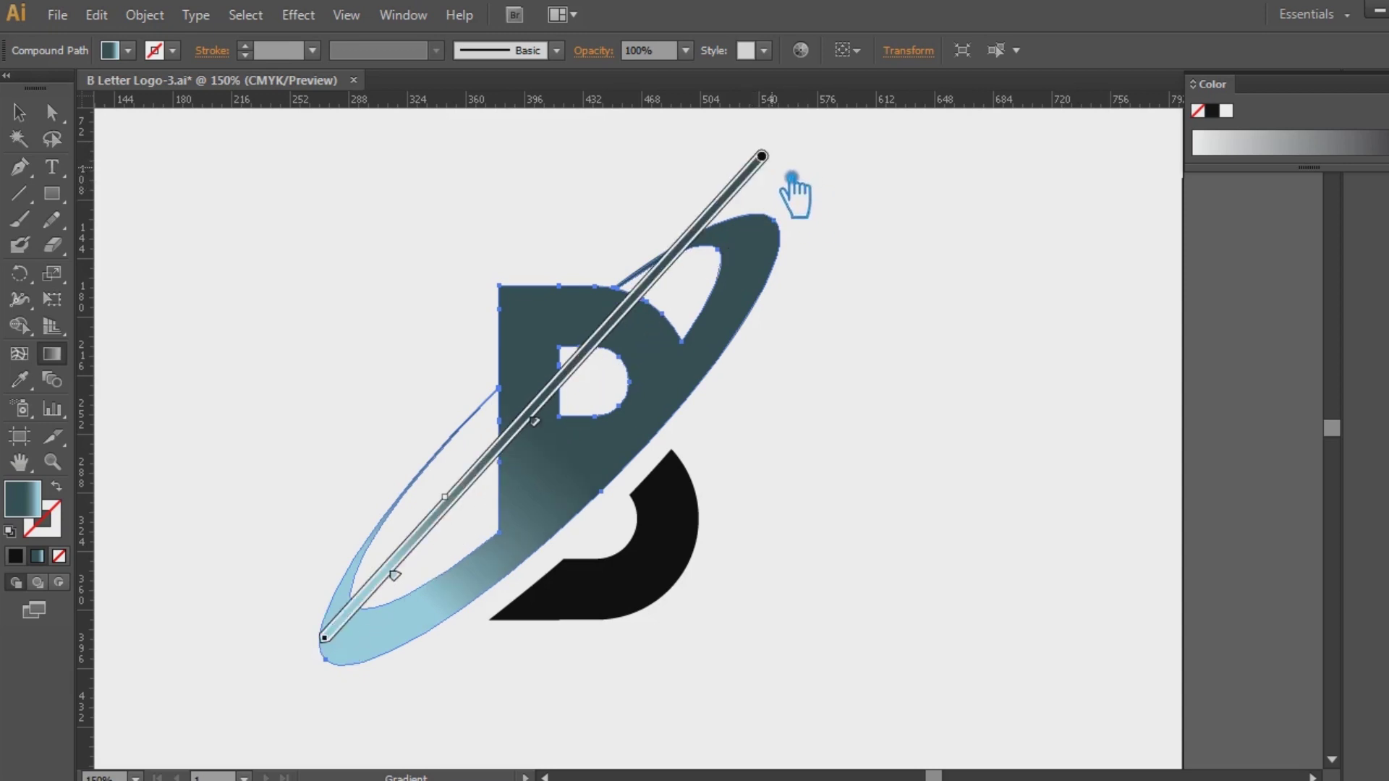
pyautogui.moveTo(409, 593); pyautogui.dragTo(397, 619)
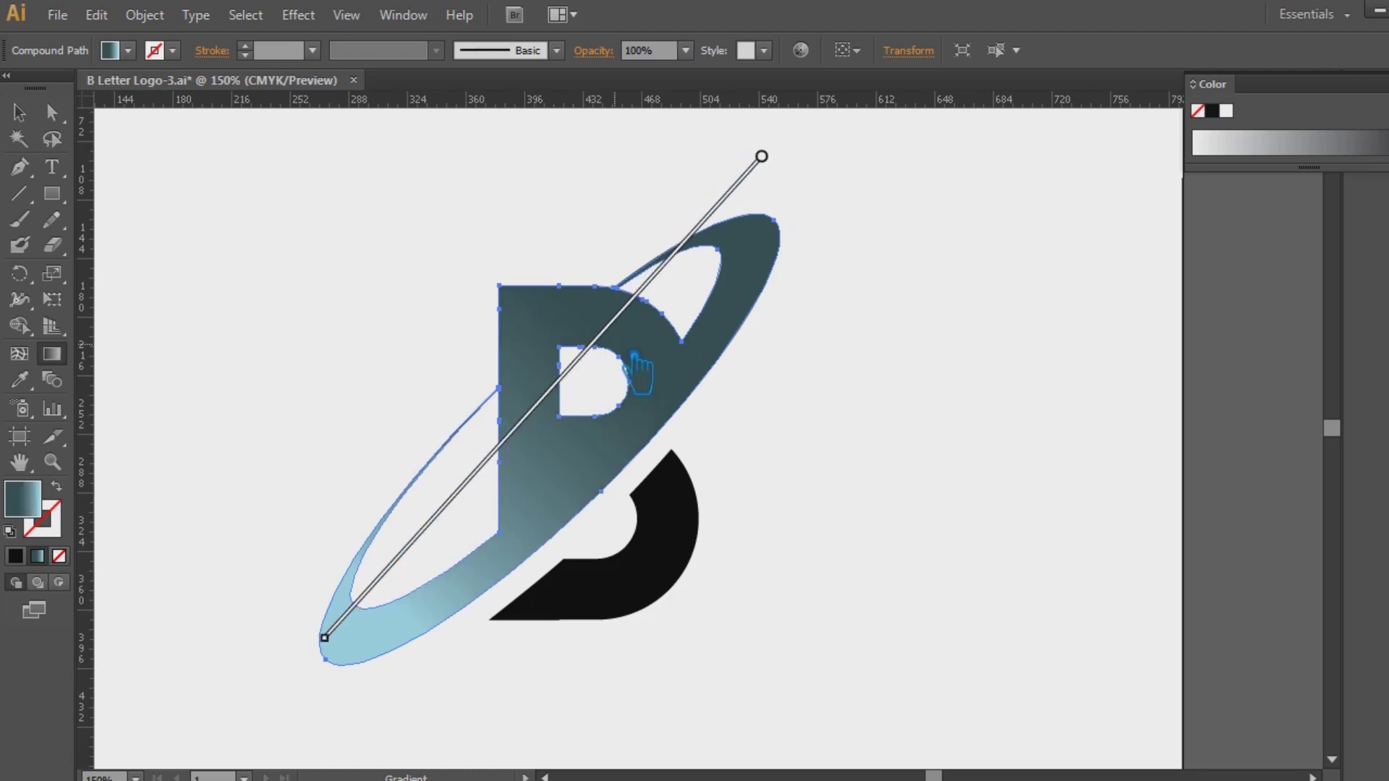
pyautogui.press('v')
pyautogui.click(984, 420)
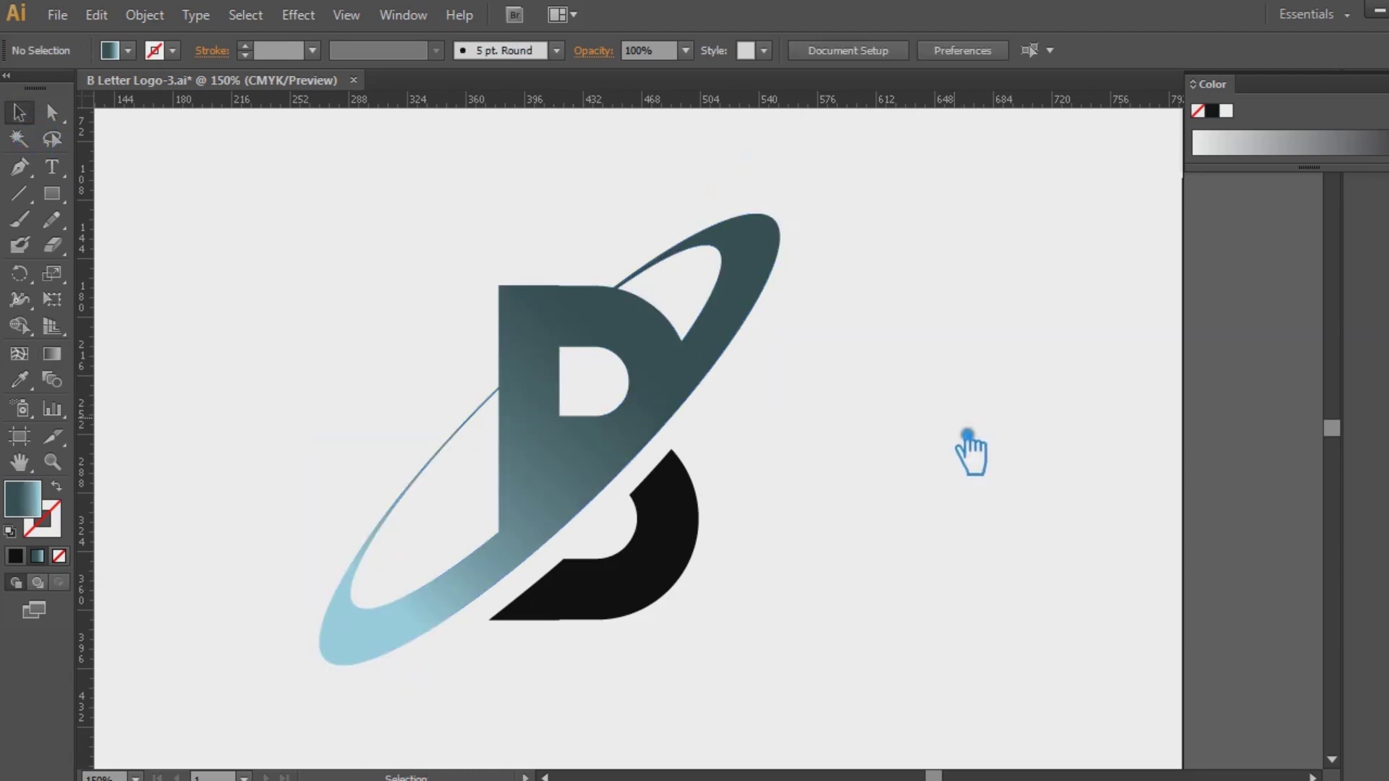
pyautogui.moveTo(899, 533); pyautogui.dragTo(866, 587)
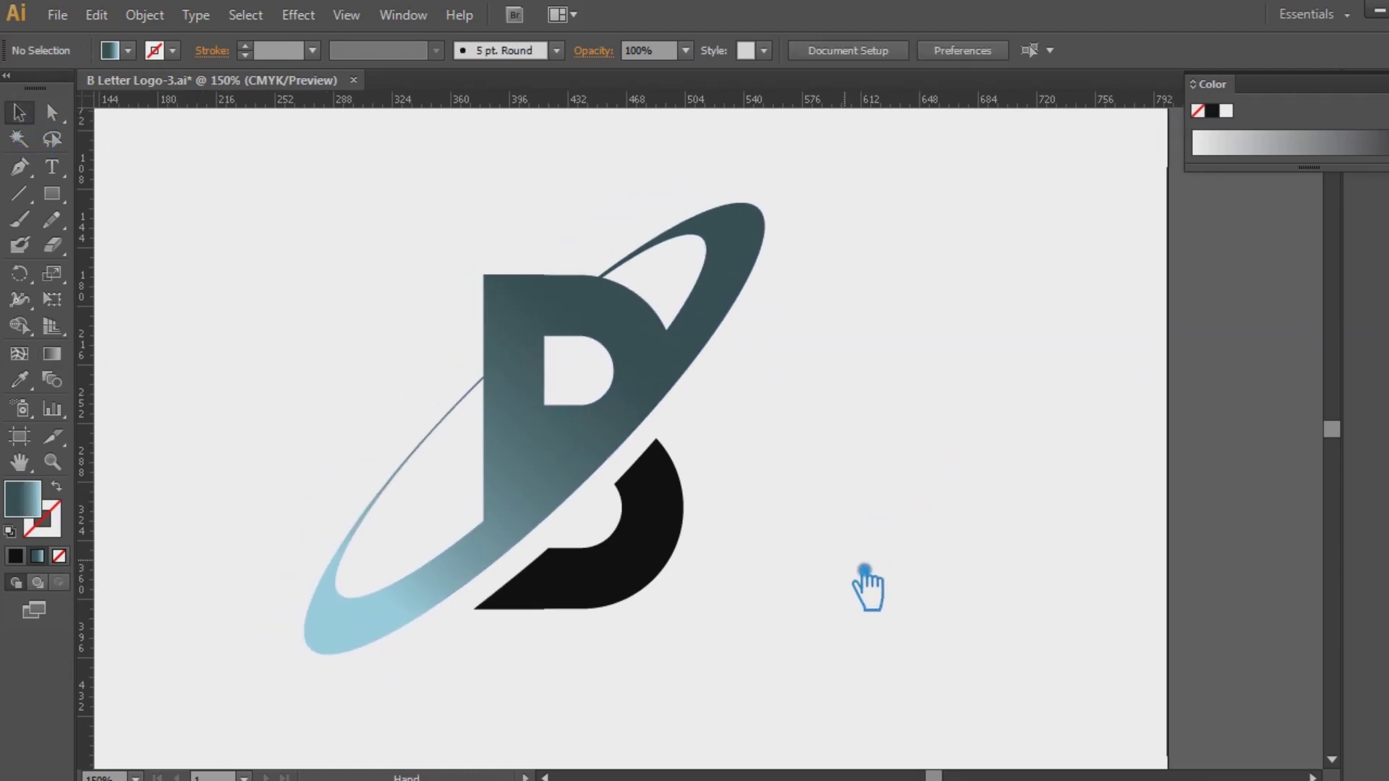
# - Fill the lower bowl with dark teal 021d23 and show the Color panel in RGB
pyautogui.click(649, 555)
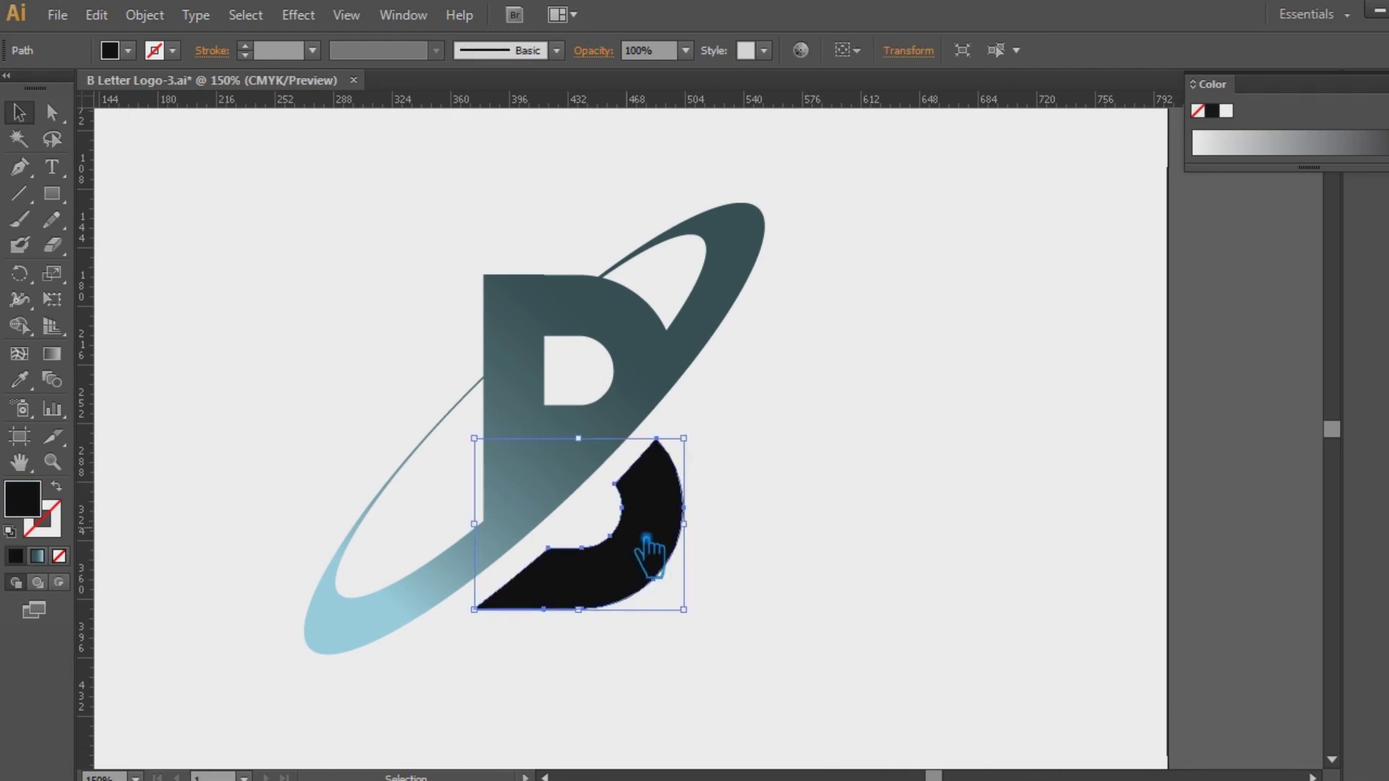
pyautogui.doubleClick(33, 509)
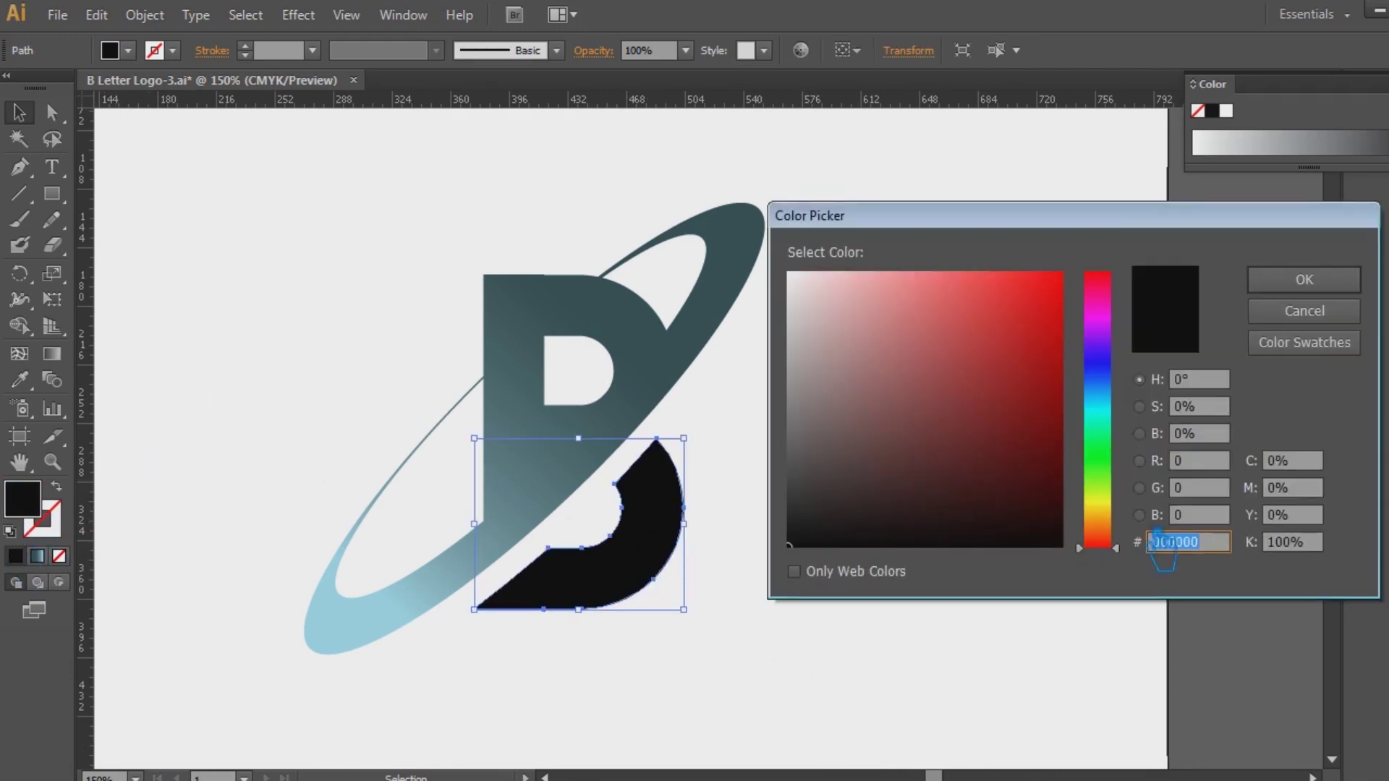
pyautogui.click(1098, 405)
pyautogui.click(1047, 506)
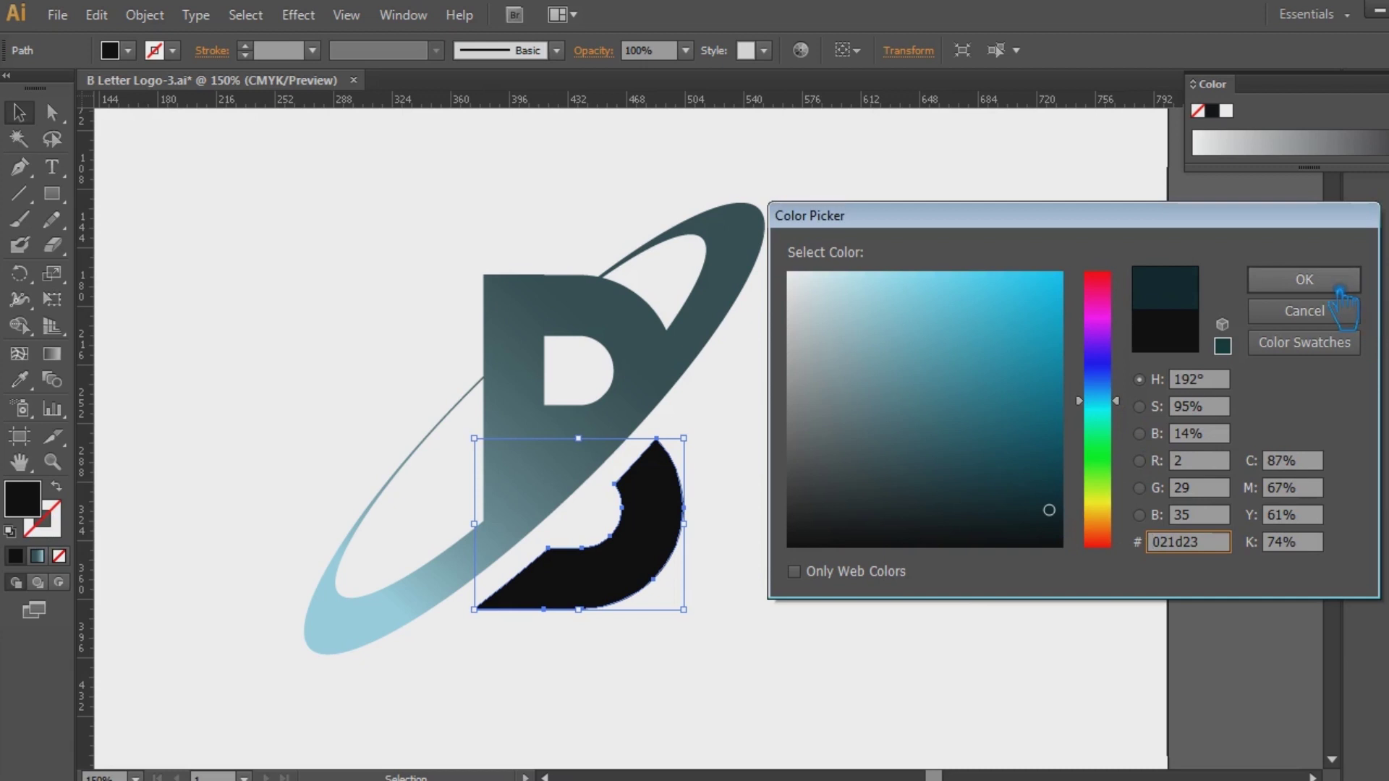
pyautogui.click(1304, 280)
pyautogui.click(1382, 84)
pyautogui.click(1244, 145)
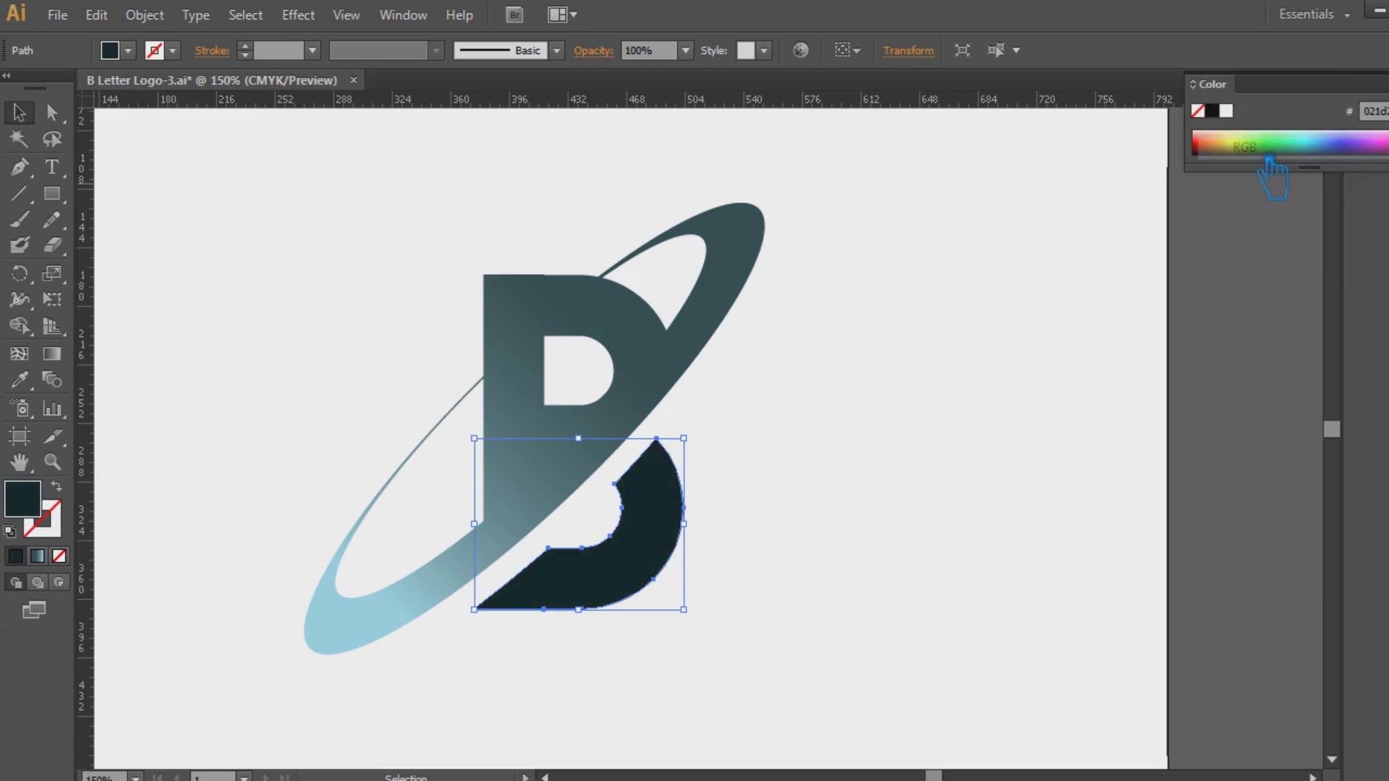
# - Check selections of the logo pieces and undo the last change to the B and ring
pyautogui.click(794, 654)
pyautogui.moveTo(793, 653); pyautogui.dragTo(282, 205)
pyautogui.click(1069, 397)
pyautogui.click(571, 499)
pyautogui.click(604, 527)
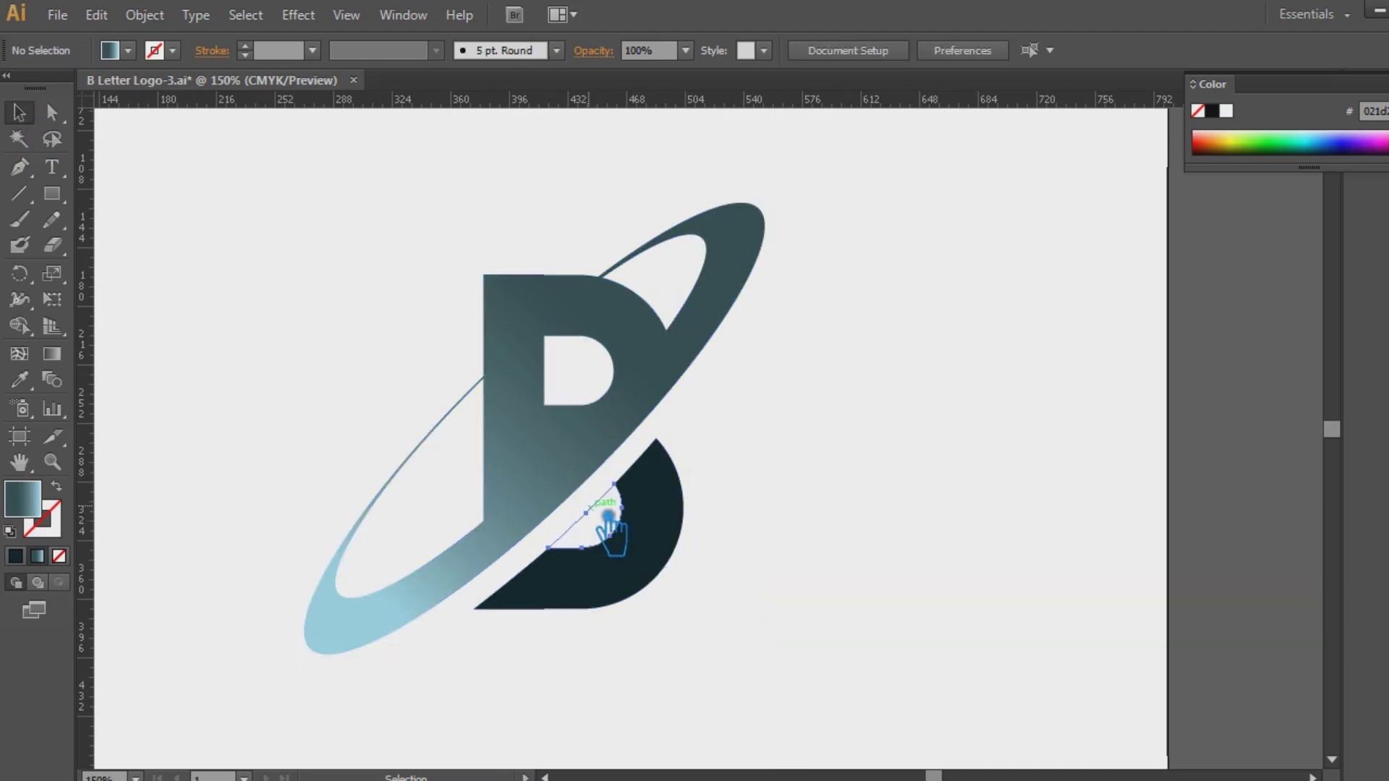
pyautogui.click(936, 567)
pyautogui.click(590, 456)
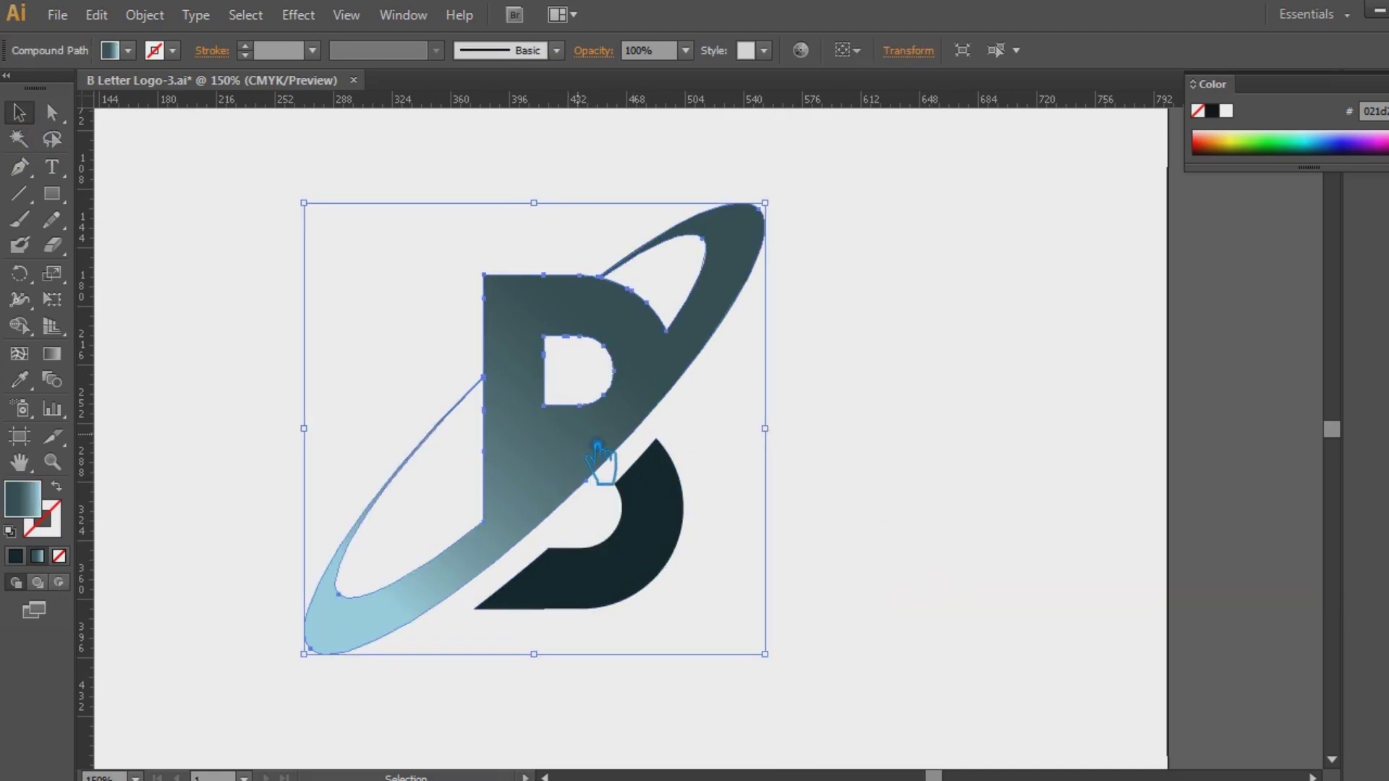
pyautogui.click(984, 382)
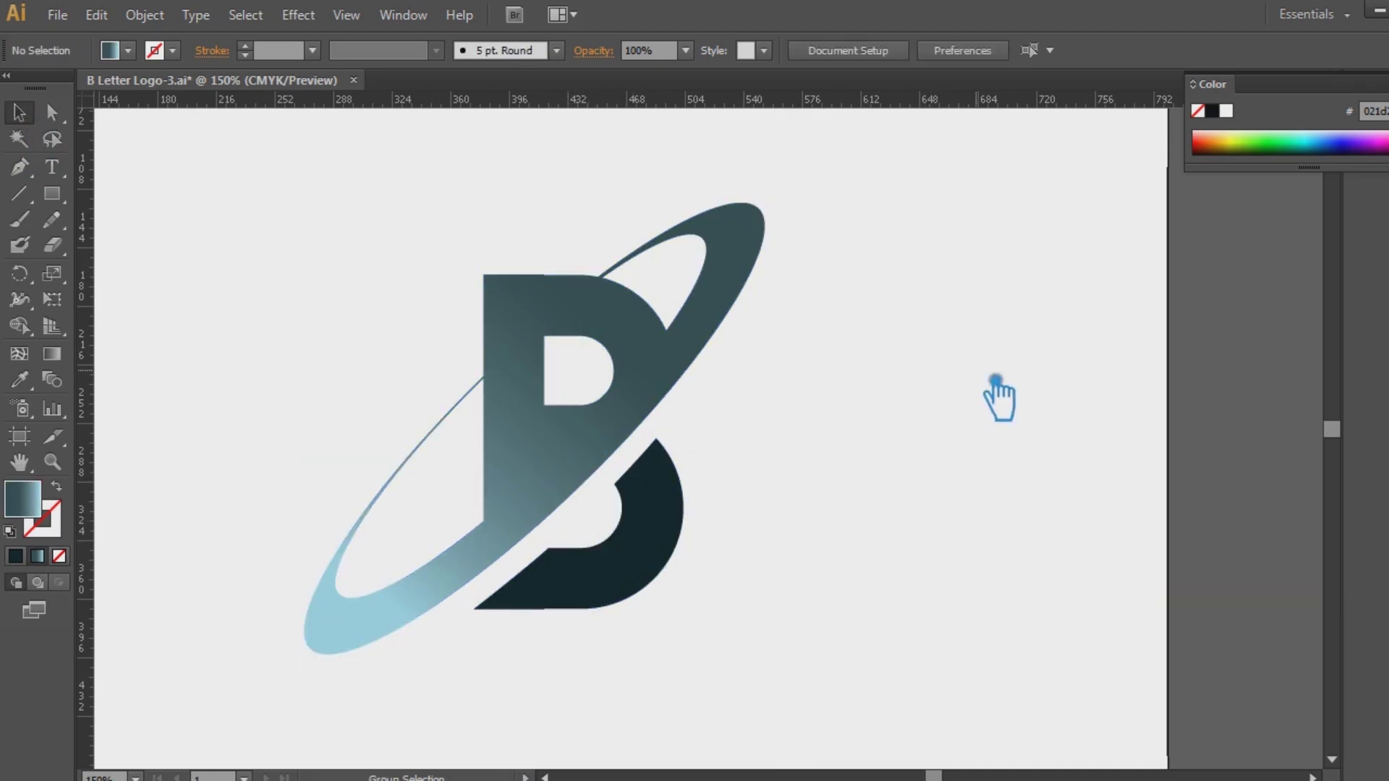
pyautogui.hotkey('ctrl', 'z')
pyautogui.hotkey('ctrl', 'shift', 'z')
pyautogui.moveTo(844, 419); pyautogui.dragTo(551, 303)
pyautogui.click(970, 406)
pyautogui.click(496, 512)
pyautogui.click(731, 588)
pyautogui.press('a')
pyautogui.click(568, 471)
pyautogui.press('Delete')
pyautogui.press('v')
pyautogui.moveTo(284, 191); pyautogui.dragTo(599, 507)
pyautogui.press('Delete')
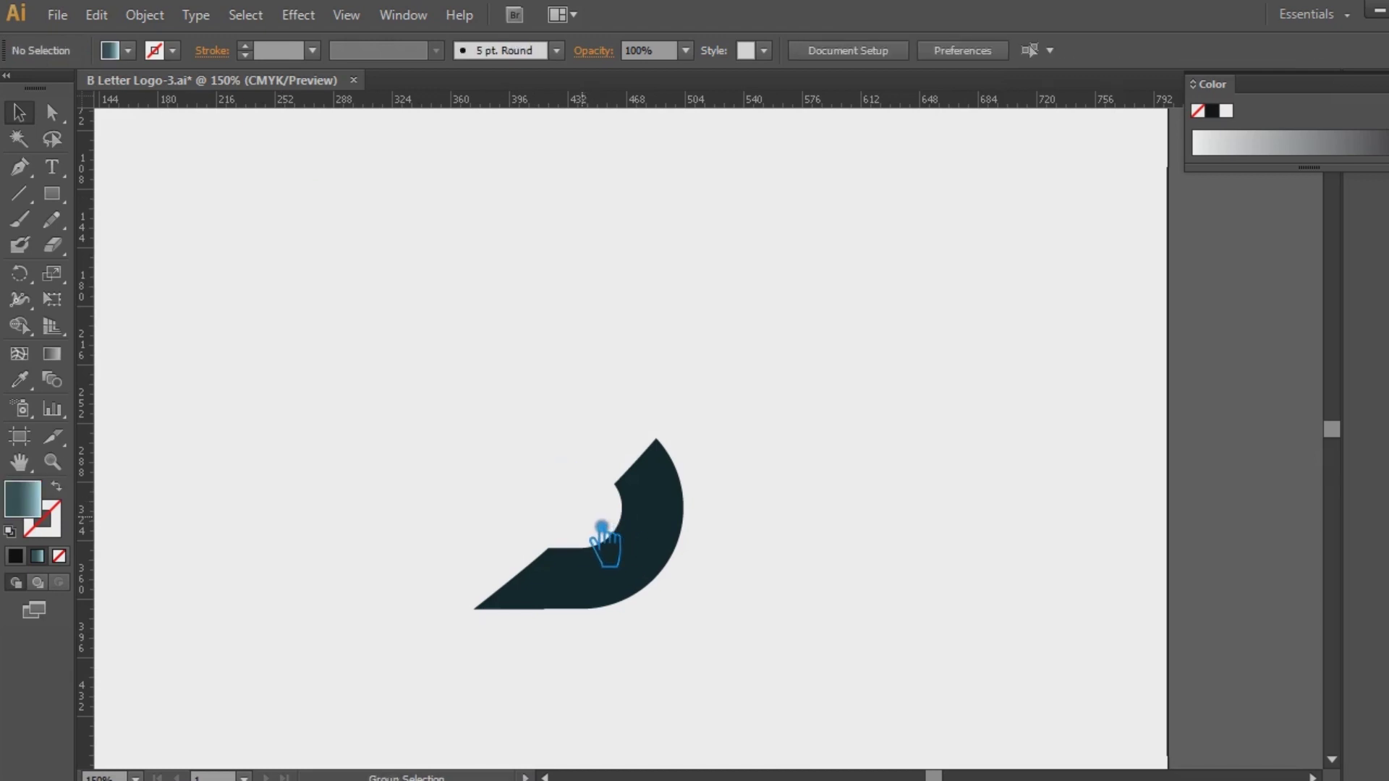
pyautogui.hotkey('ctrl', 'z')
pyautogui.click(856, 515)
pyautogui.click(666, 589)
pyautogui.press('Delete')
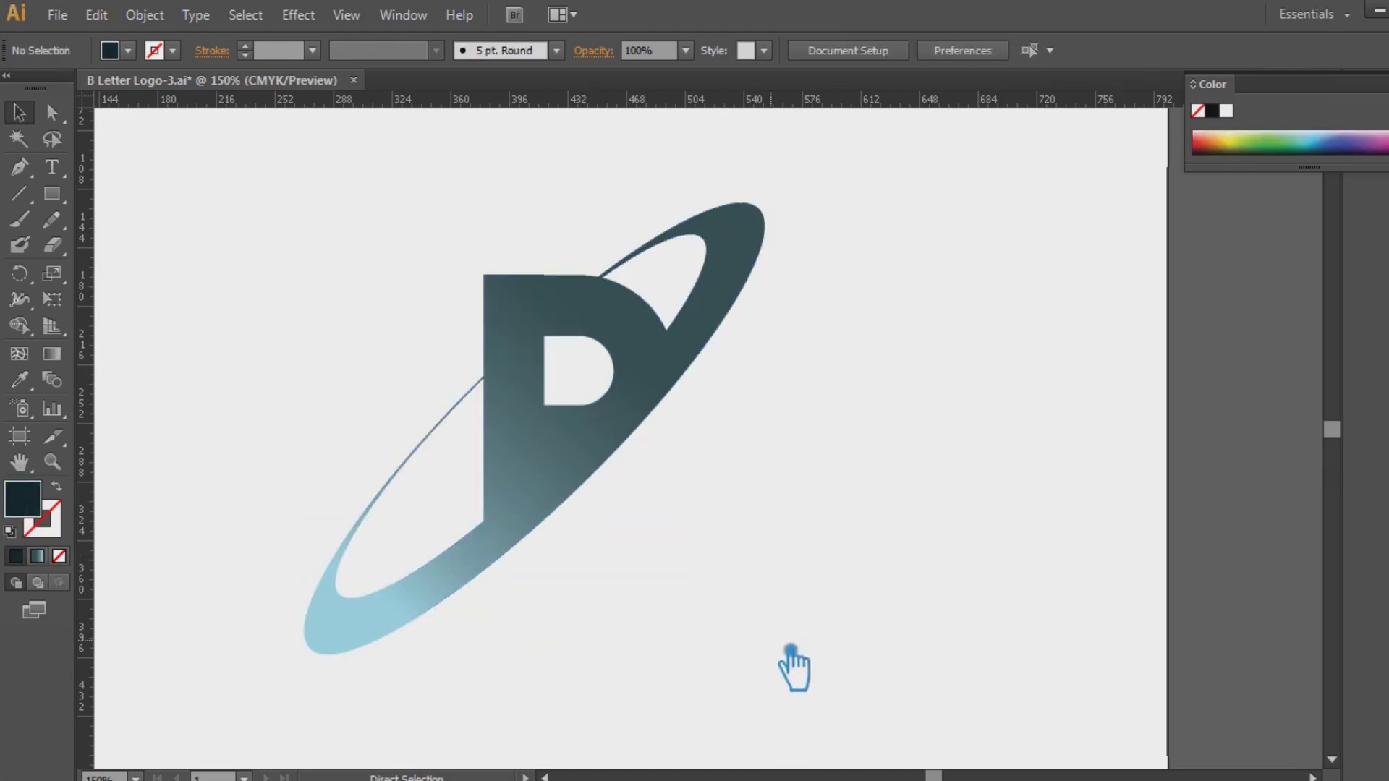
pyautogui.moveTo(794, 735); pyautogui.dragTo(620, 489)
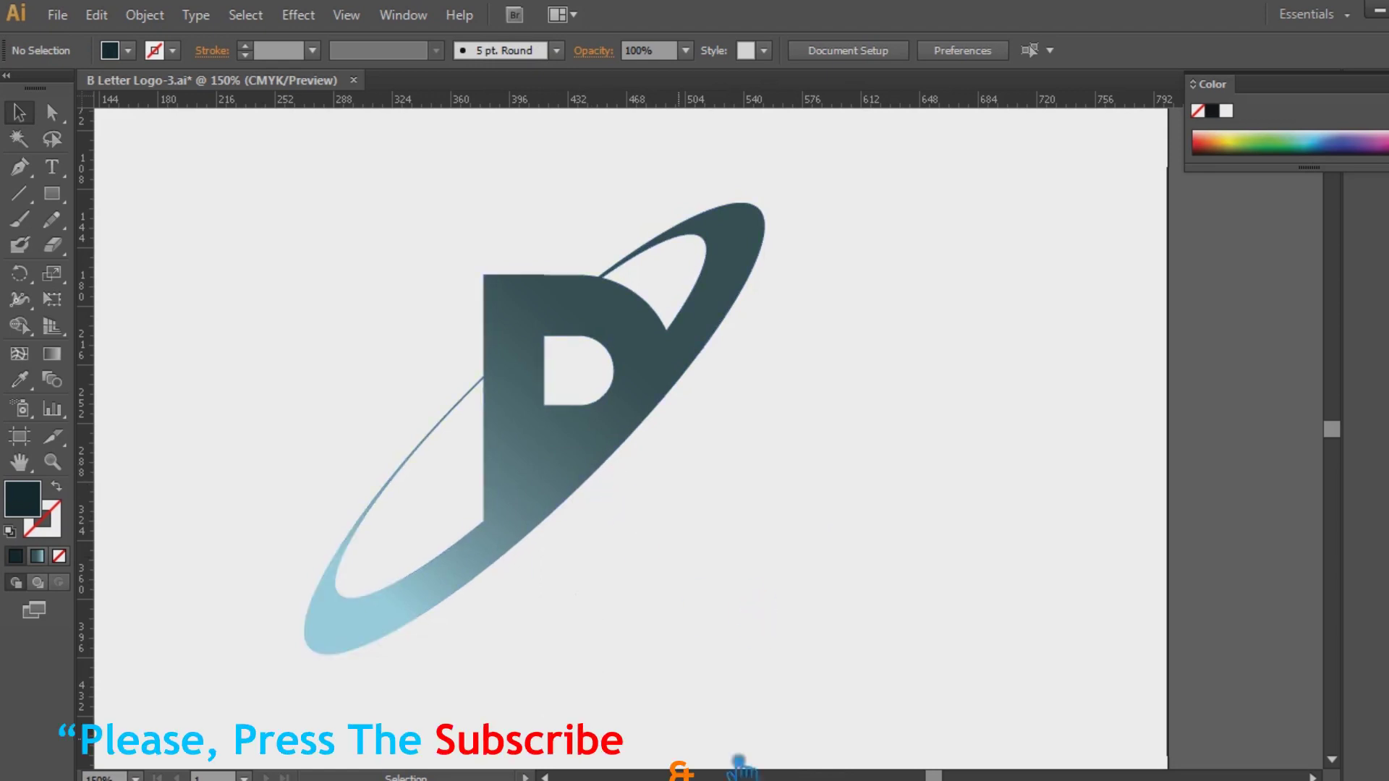
pyautogui.hotkey('ctrl', 'z')
pyautogui.moveTo(829, 640); pyautogui.dragTo(296, 239)
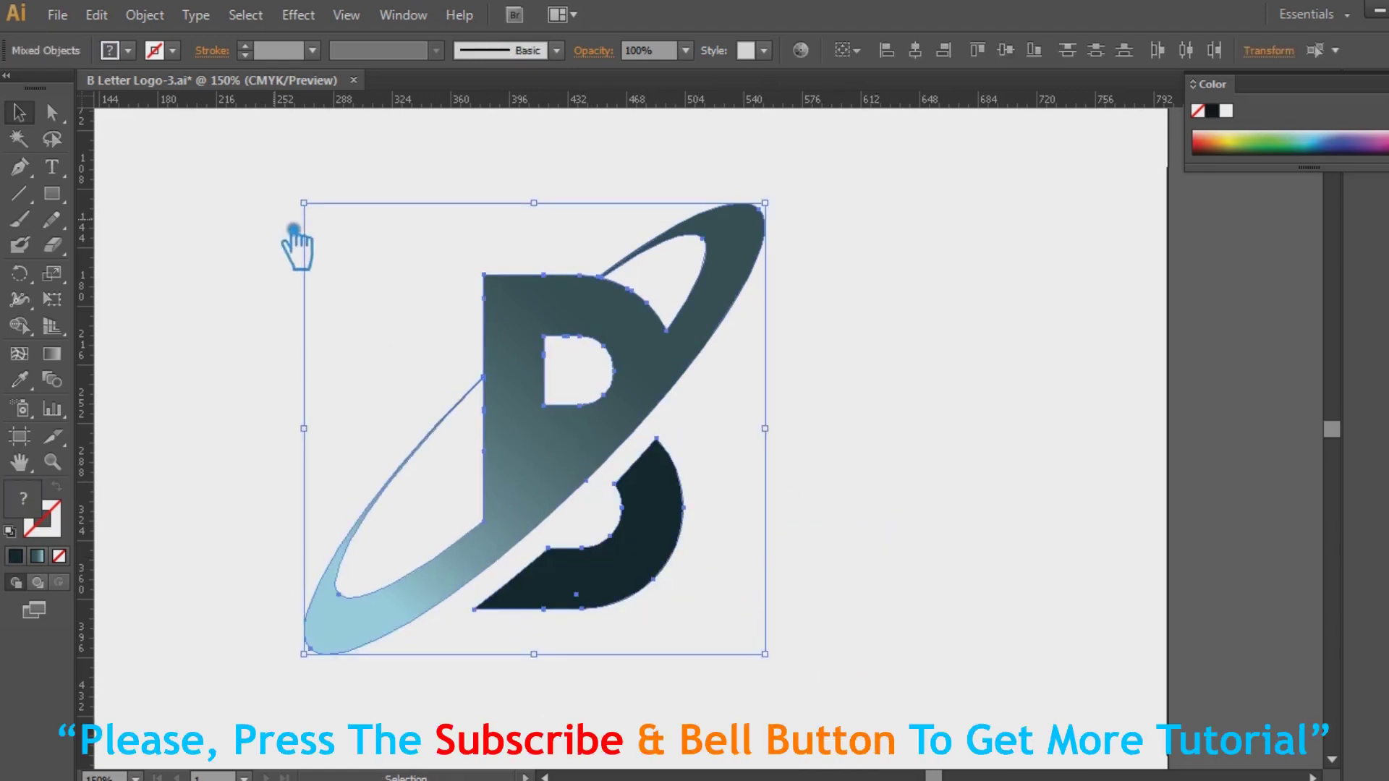
pyautogui.click(659, 405)
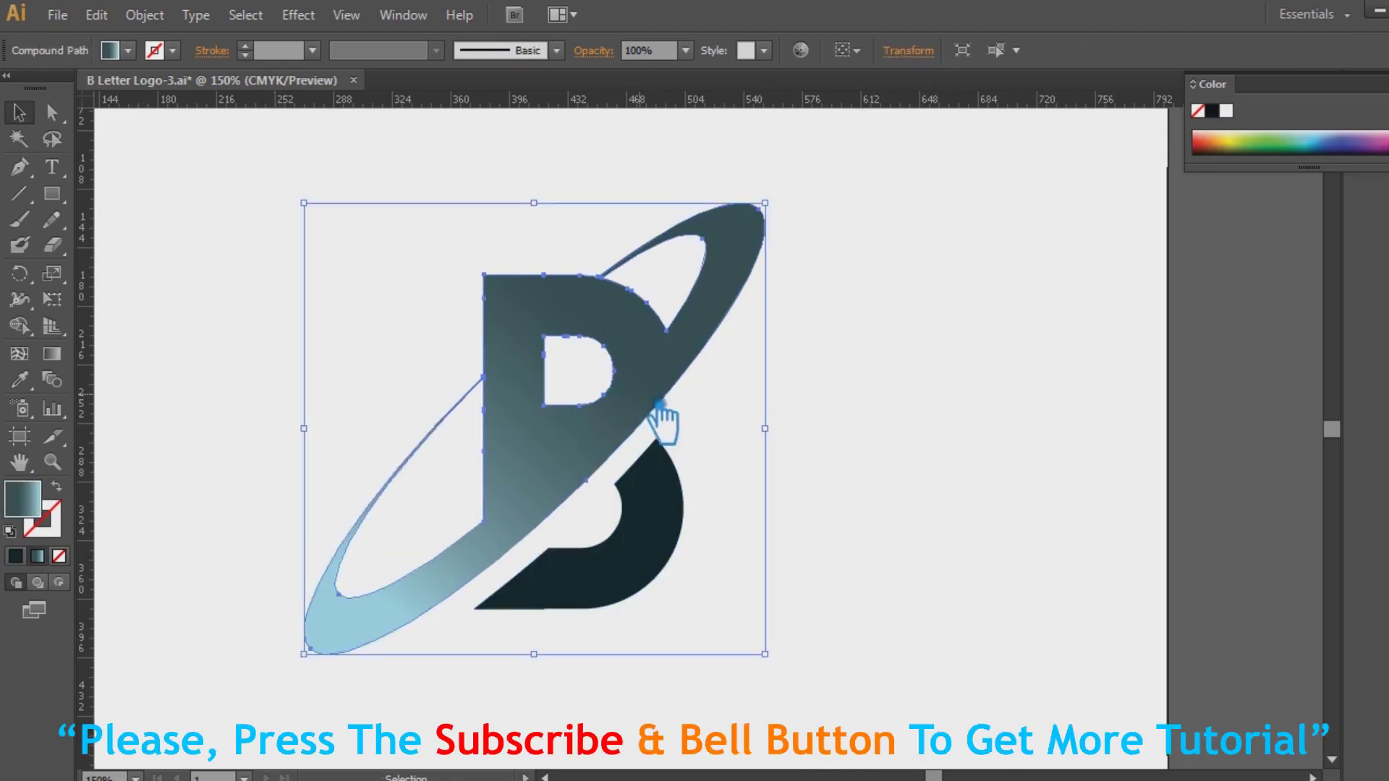
pyautogui.press('v')
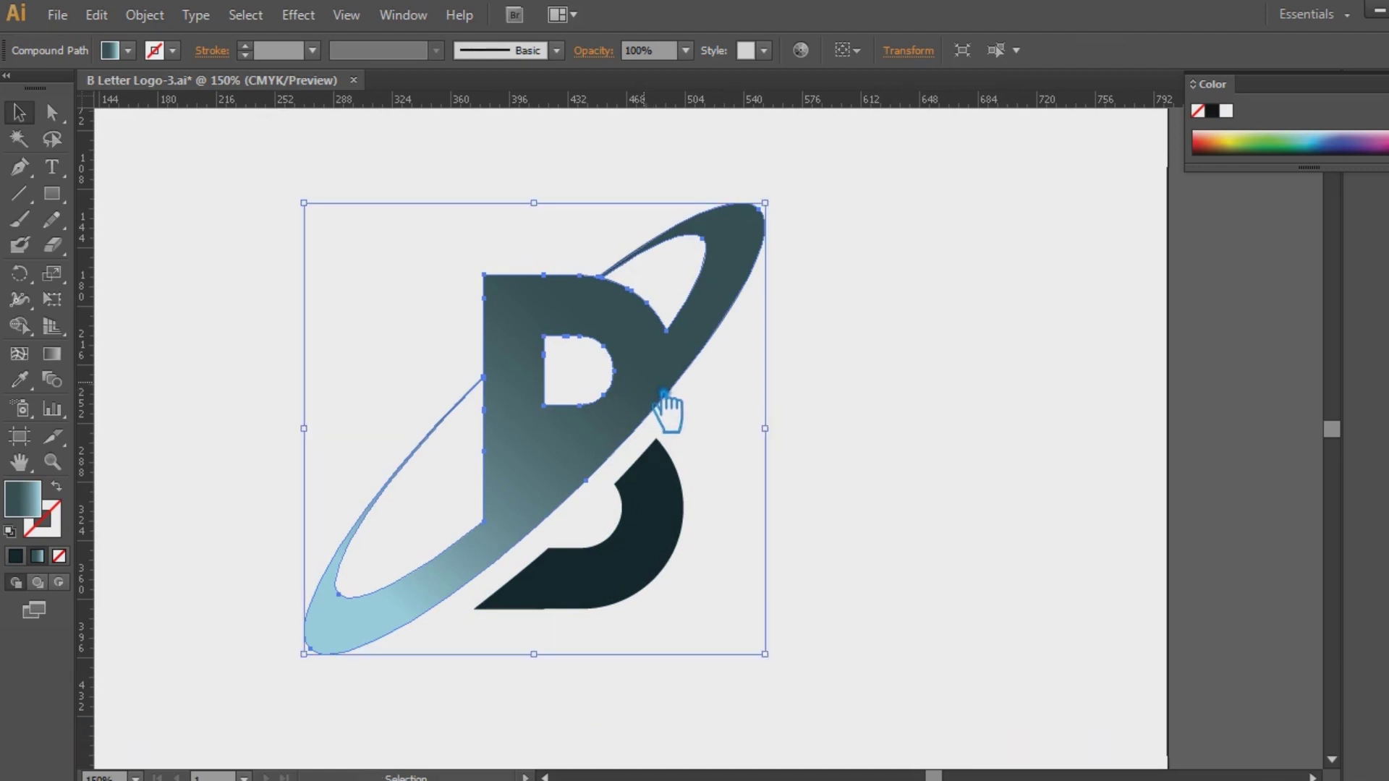
pyautogui.press('a')
pyautogui.press('v')
# - Fill the B and ring with solid light gray e5e5e5
pyautogui.click(15, 555)
pyautogui.doubleClick(21, 498)
pyautogui.click(794, 276)
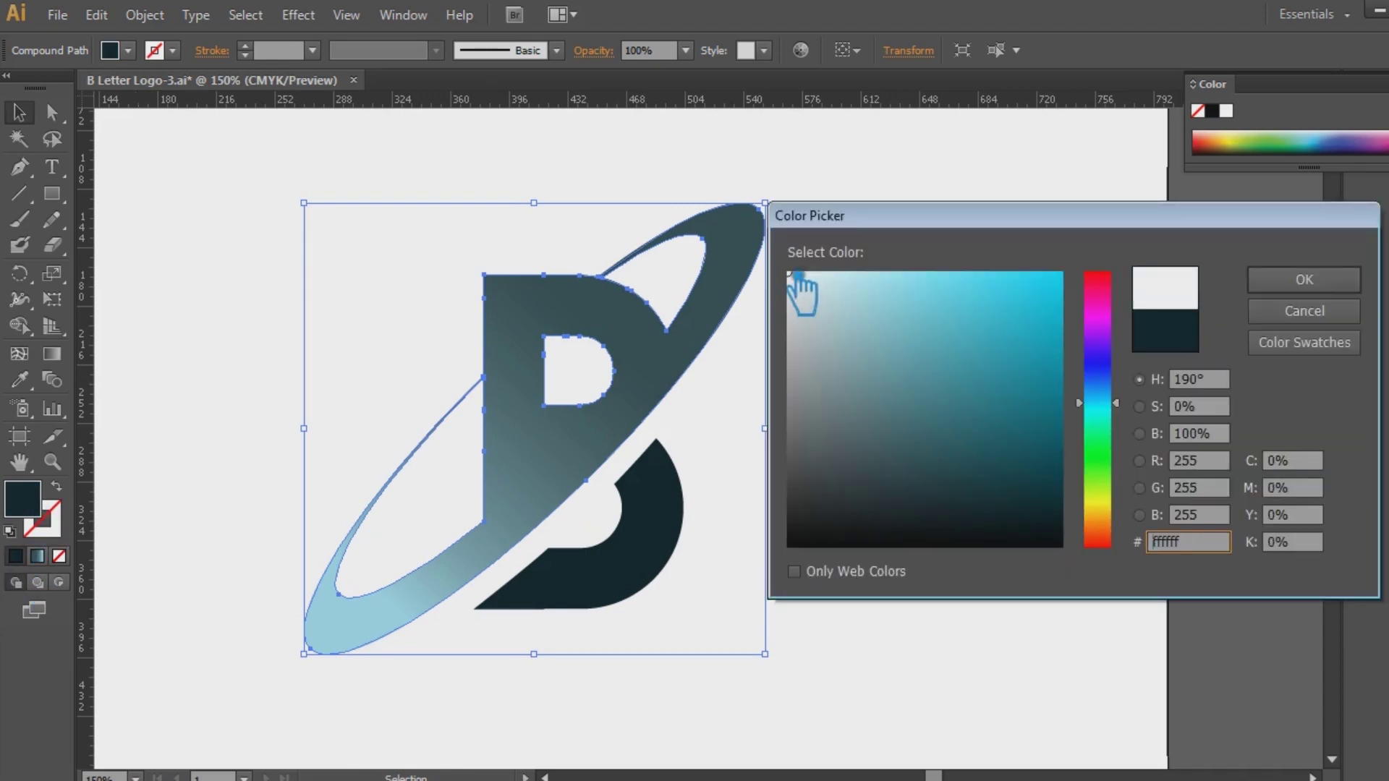
pyautogui.moveTo(796, 275); pyautogui.dragTo(788, 300)
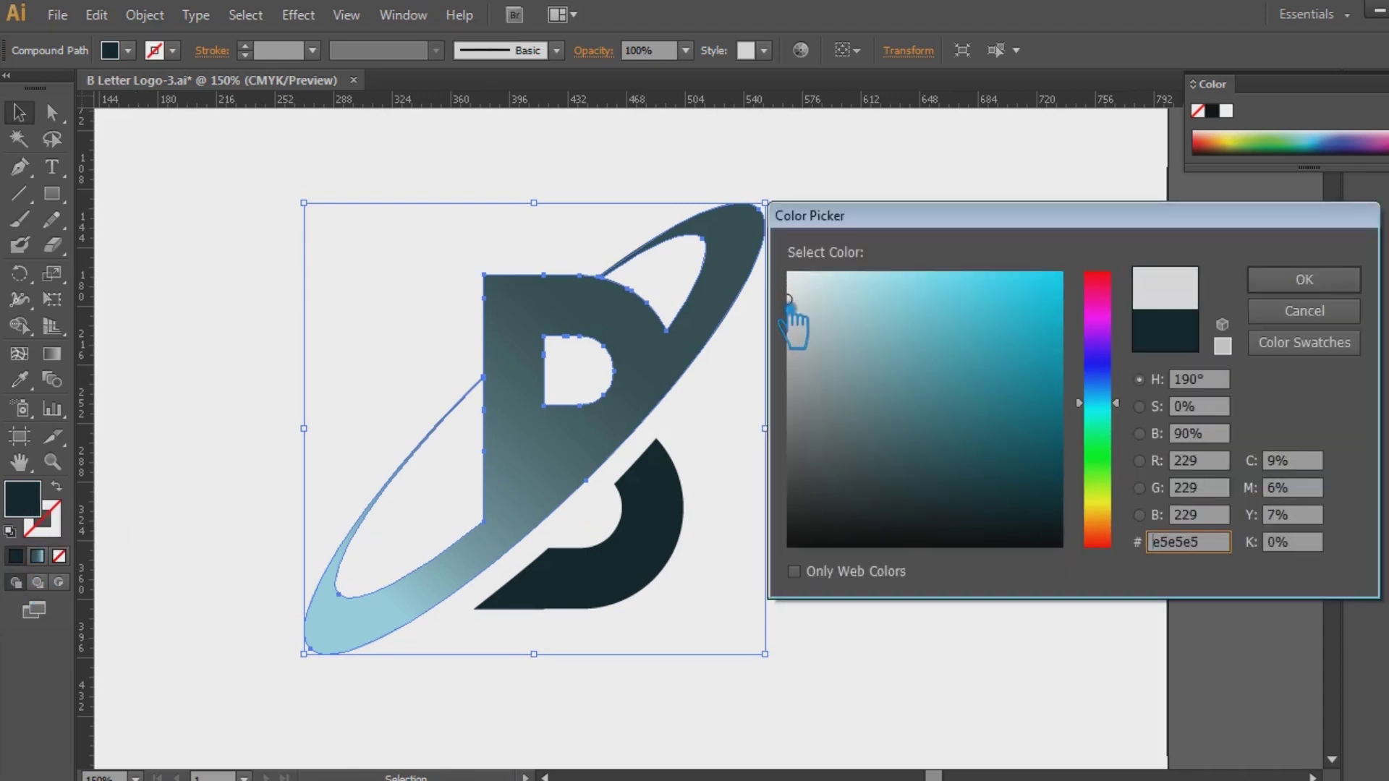
pyautogui.click(1304, 280)
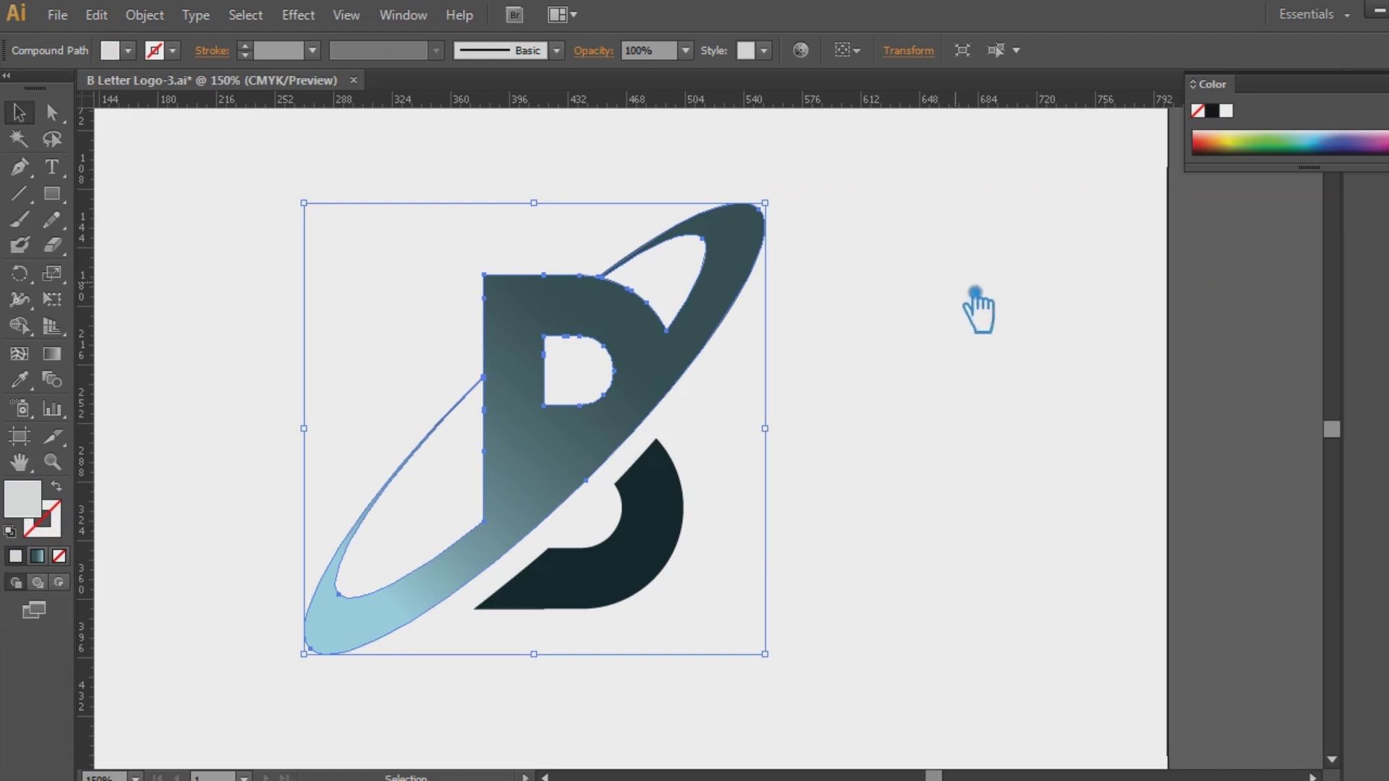
# - Duplicate the shape and offset the copy slightly down-right as a shadow
pyautogui.press('Right')
pyautogui.press('Right')
pyautogui.press('Right')
pyautogui.press('Right')
pyautogui.press('Down')
pyautogui.press('Down')
pyautogui.press('Down')
pyautogui.press('Down')
pyautogui.press('Down')
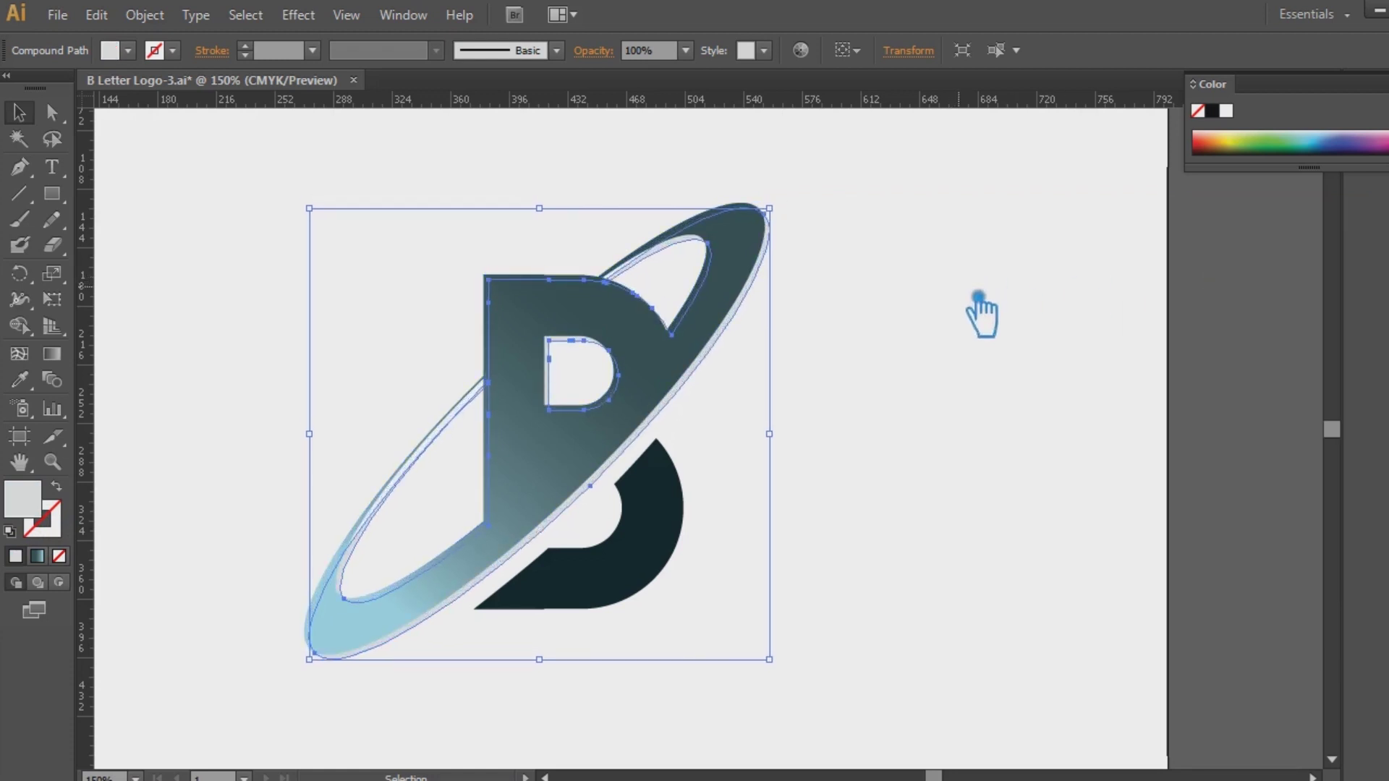
pyautogui.press('Left')
pyautogui.press('Left')
pyautogui.press('Up')
pyautogui.press('Up')
pyautogui.press('Left')
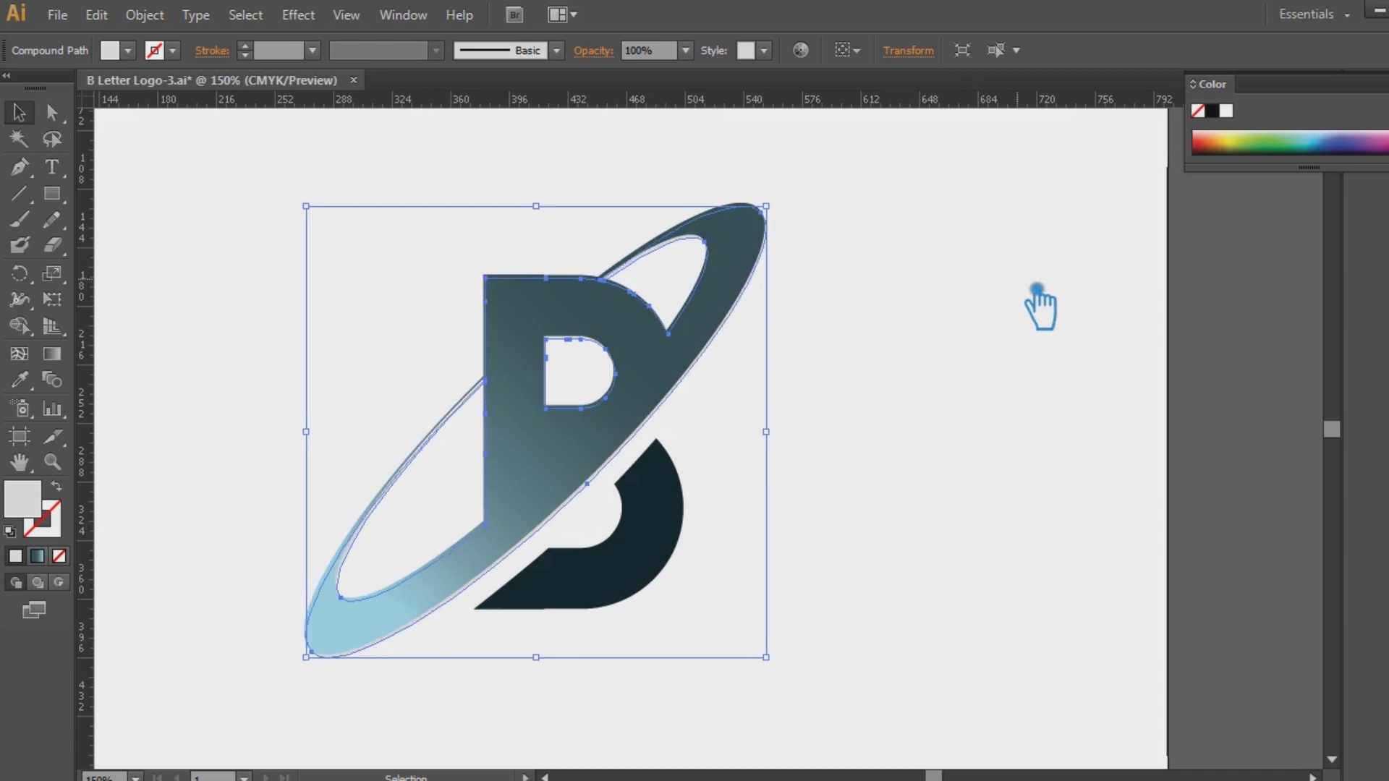
pyautogui.click(1050, 315)
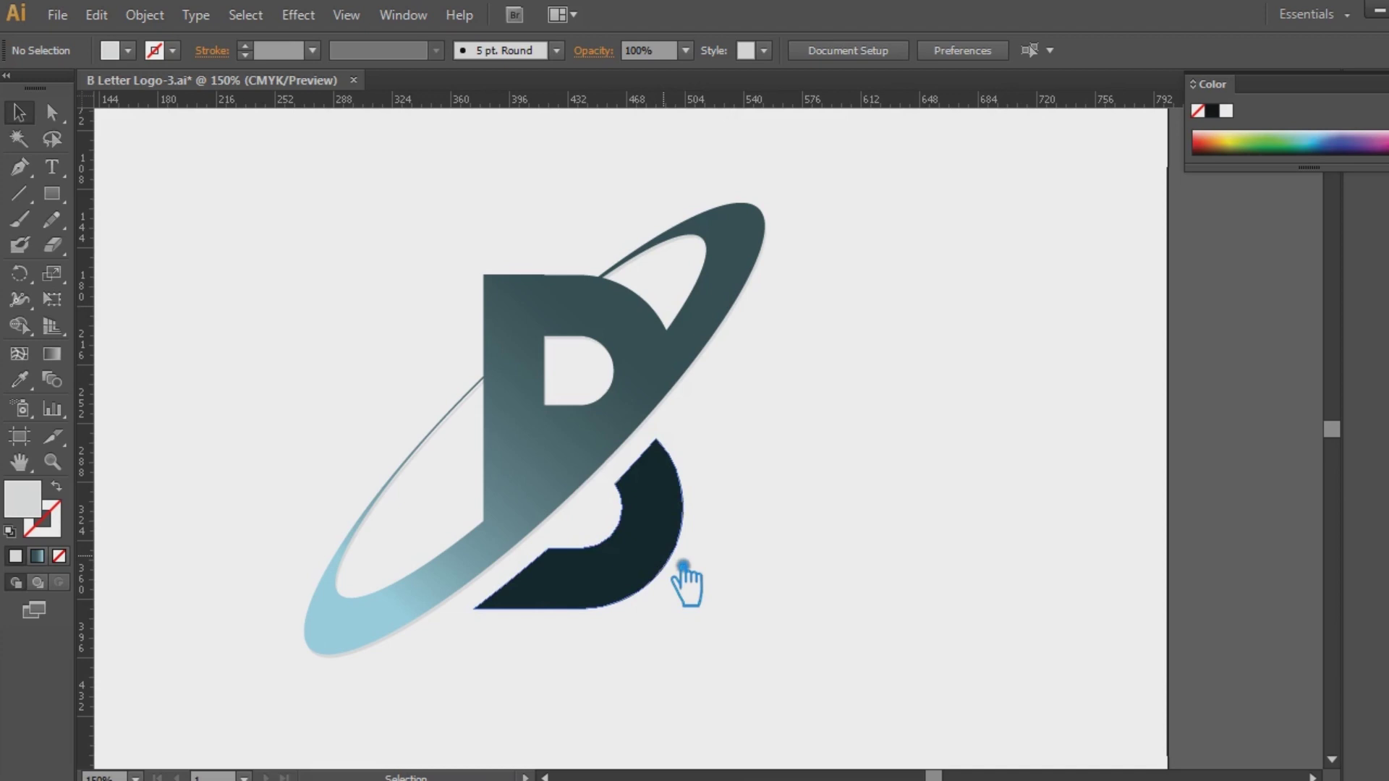
# - Change the shadow shape's gray to d3d3d3
pyautogui.click(688, 258)
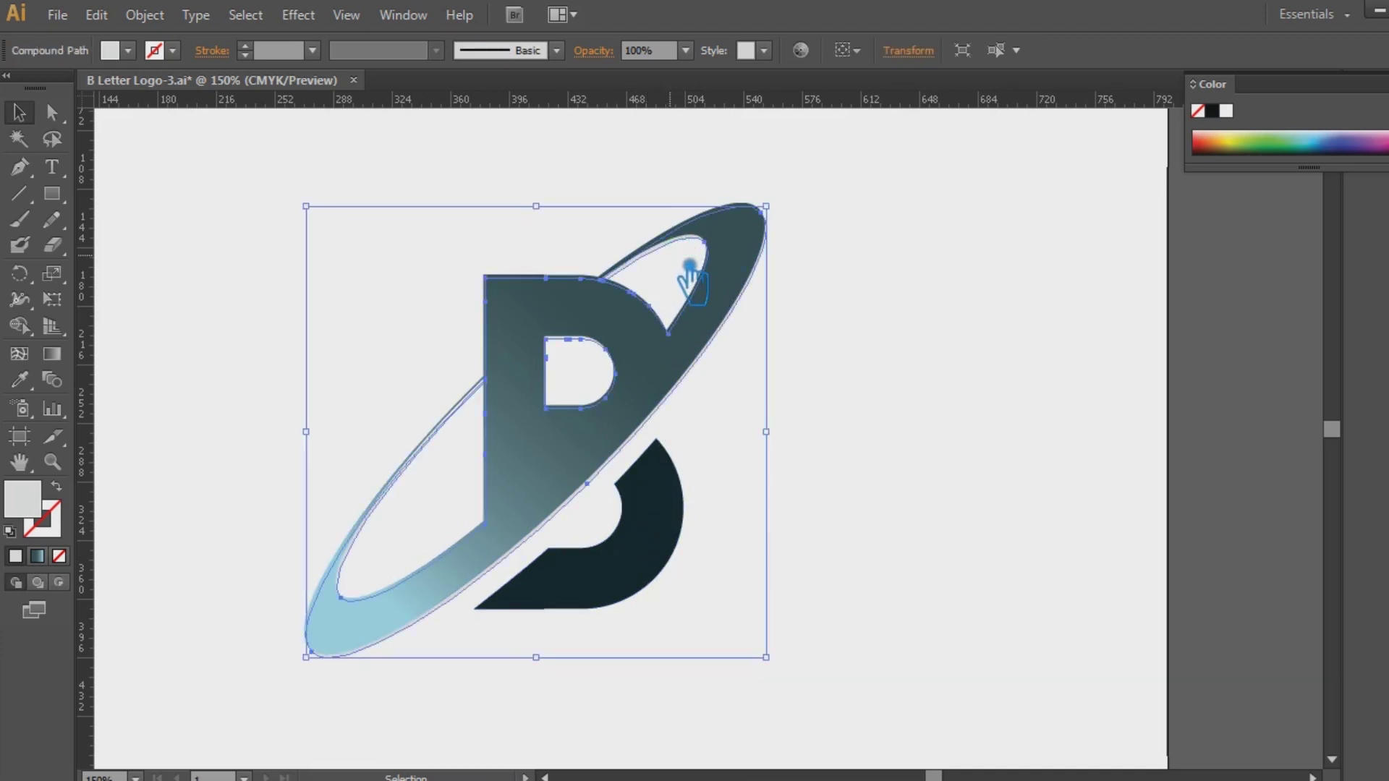
pyautogui.click(885, 266)
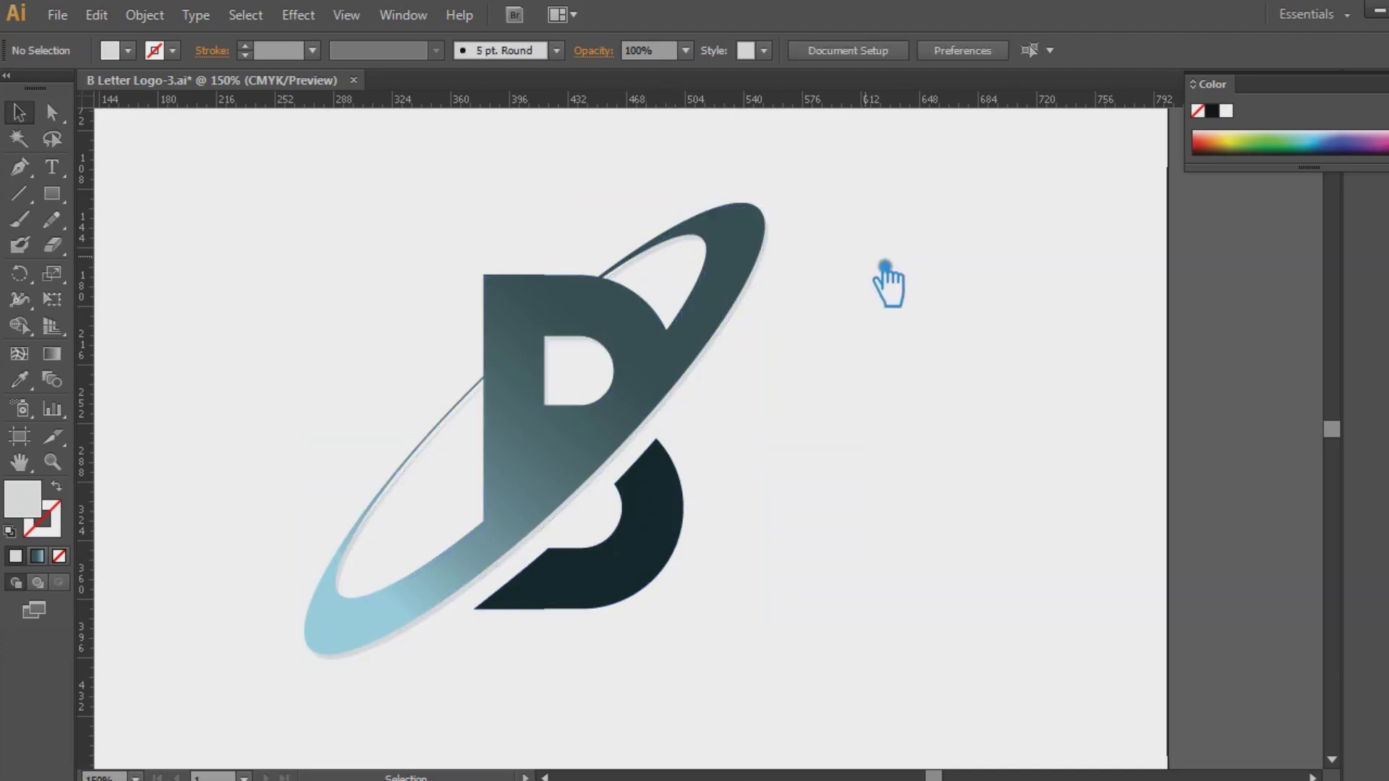
pyautogui.click(745, 319)
pyautogui.doubleClick(23, 499)
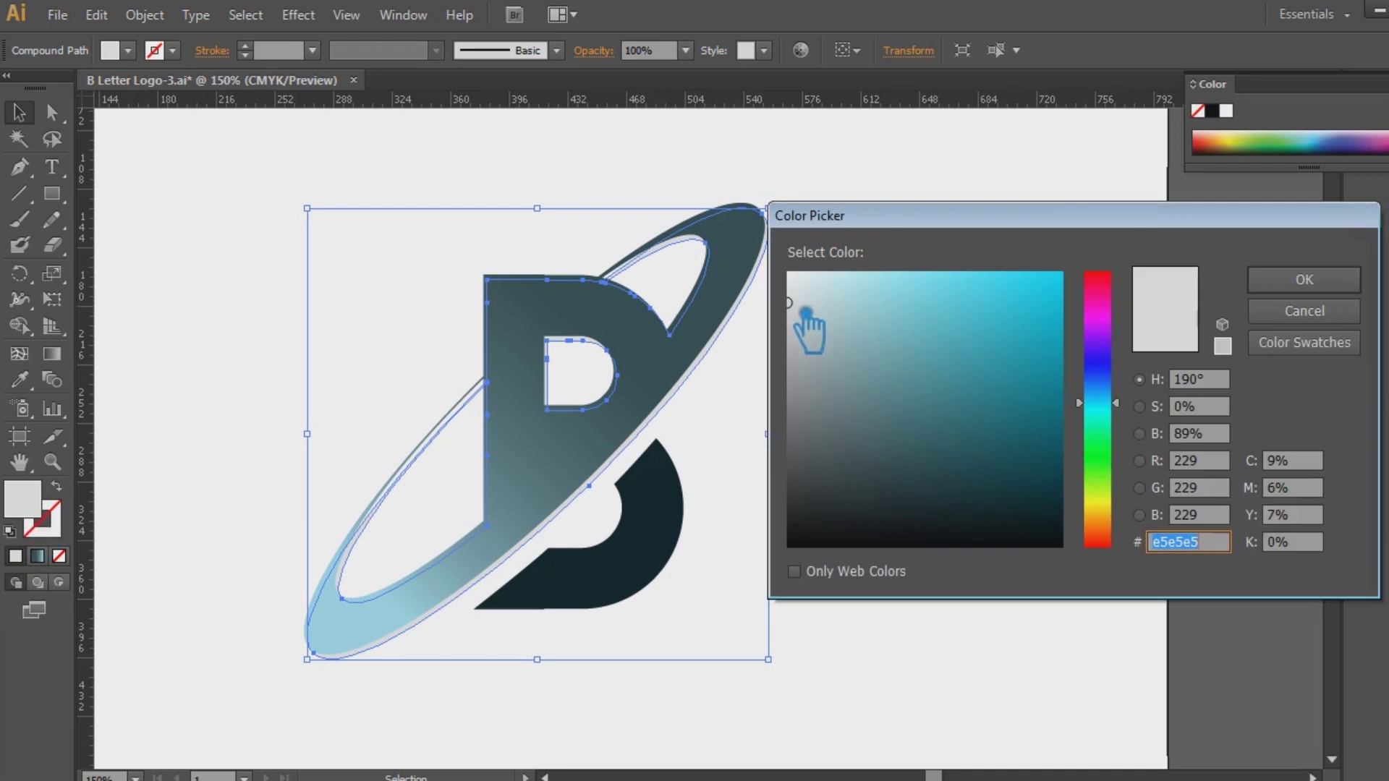
pyautogui.moveTo(813, 311); pyautogui.dragTo(798, 327)
pyautogui.click(1304, 279)
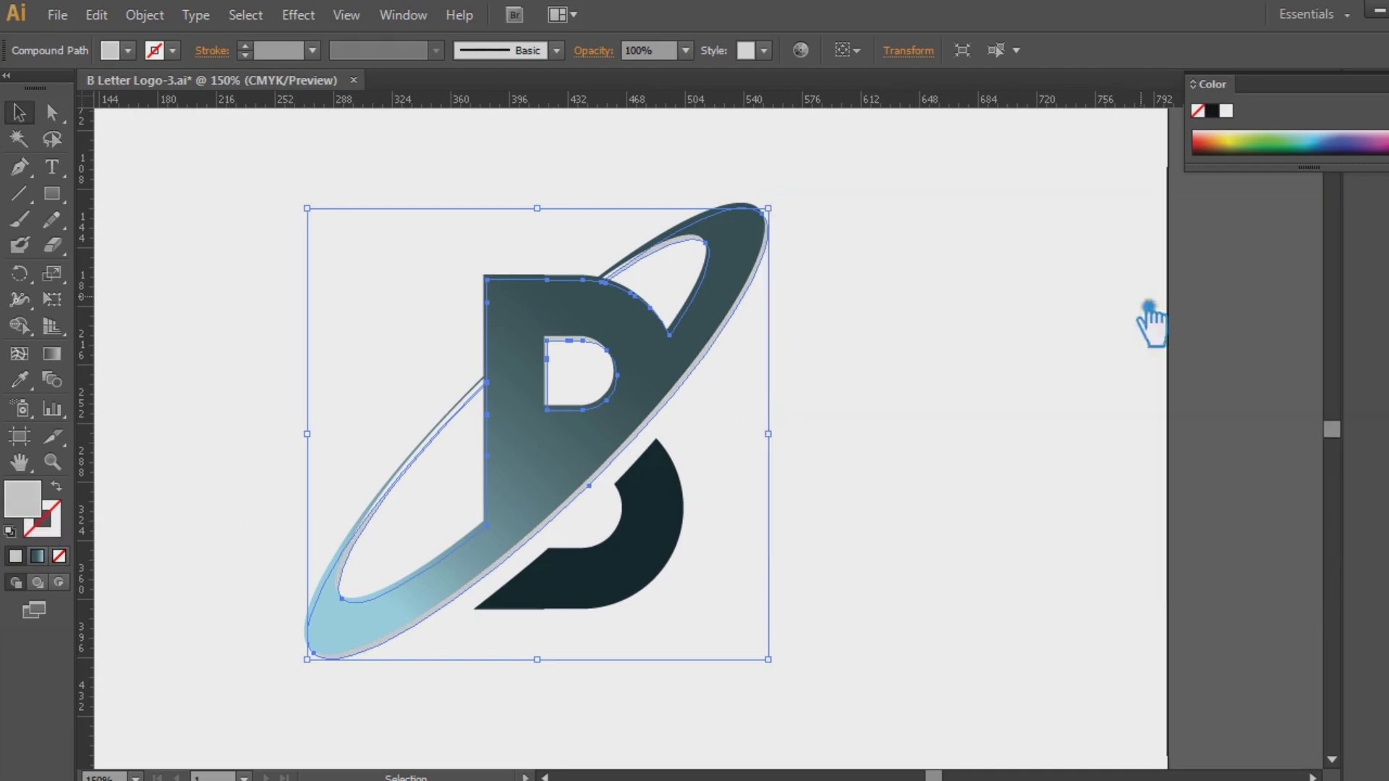
pyautogui.click(943, 341)
pyautogui.click(658, 571)
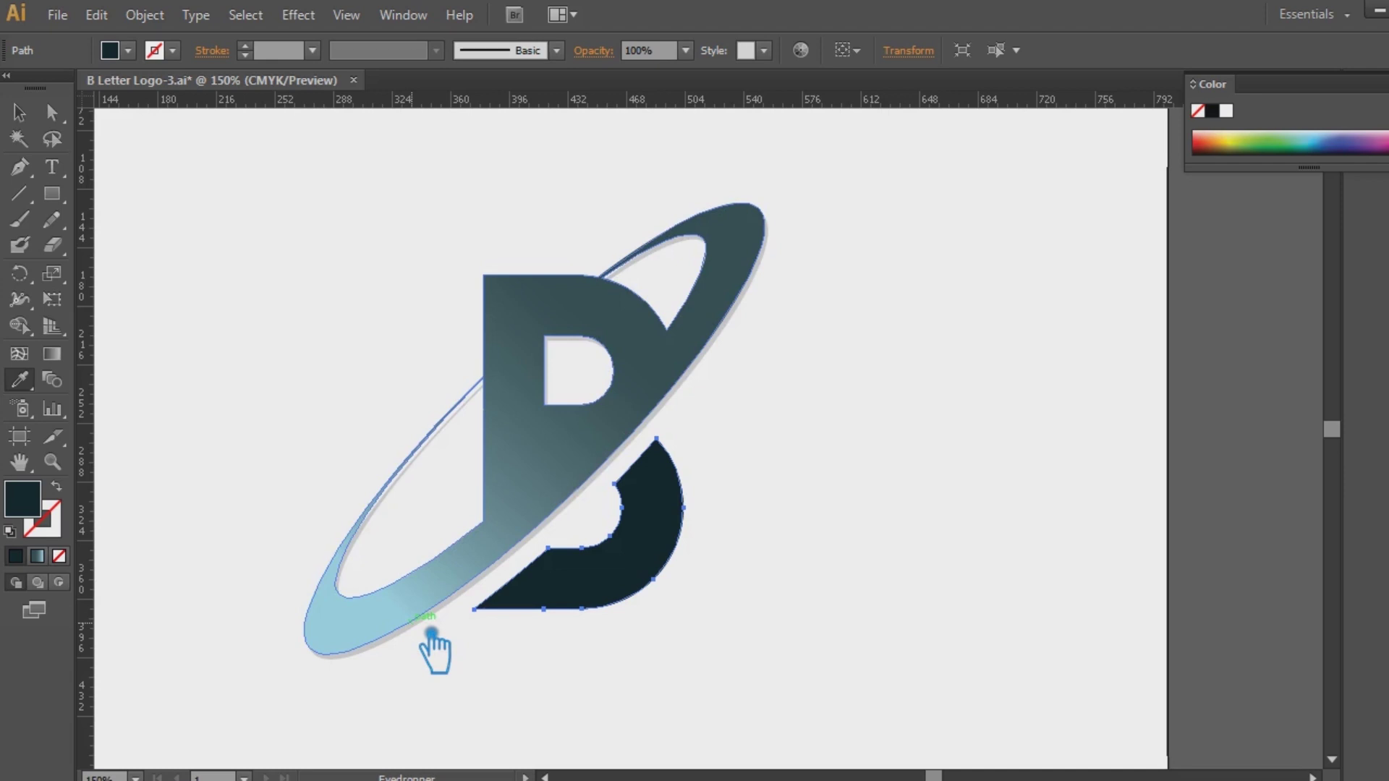
# - Sample the light gray with the Eyedropper and nudge the lower bowl back into place
pyautogui.click(433, 636)
pyautogui.click(19, 113)
pyautogui.press('Left')
pyautogui.press('Left')
pyautogui.press('Left')
pyautogui.press('Left')
pyautogui.press('Right')
pyautogui.press('Up')
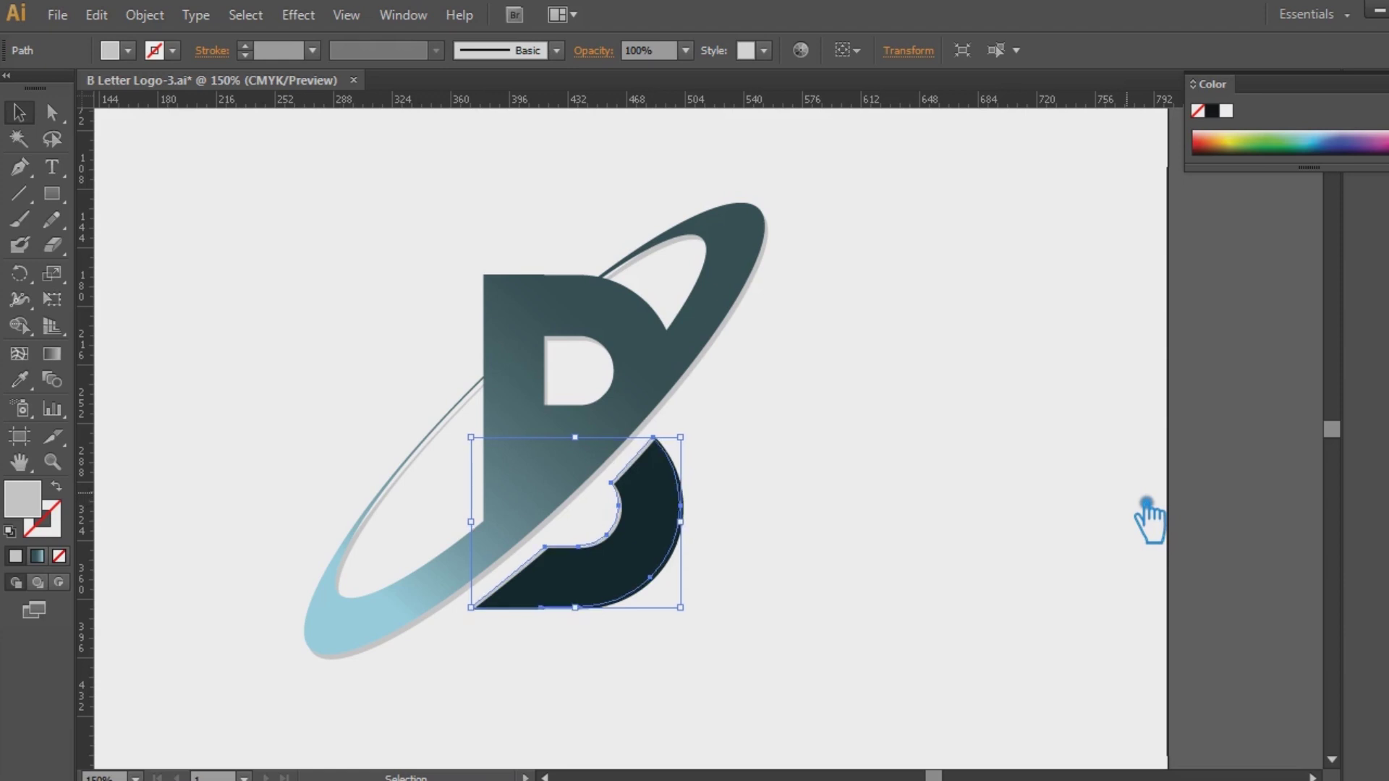
pyautogui.press('Right')
pyautogui.click(989, 462)
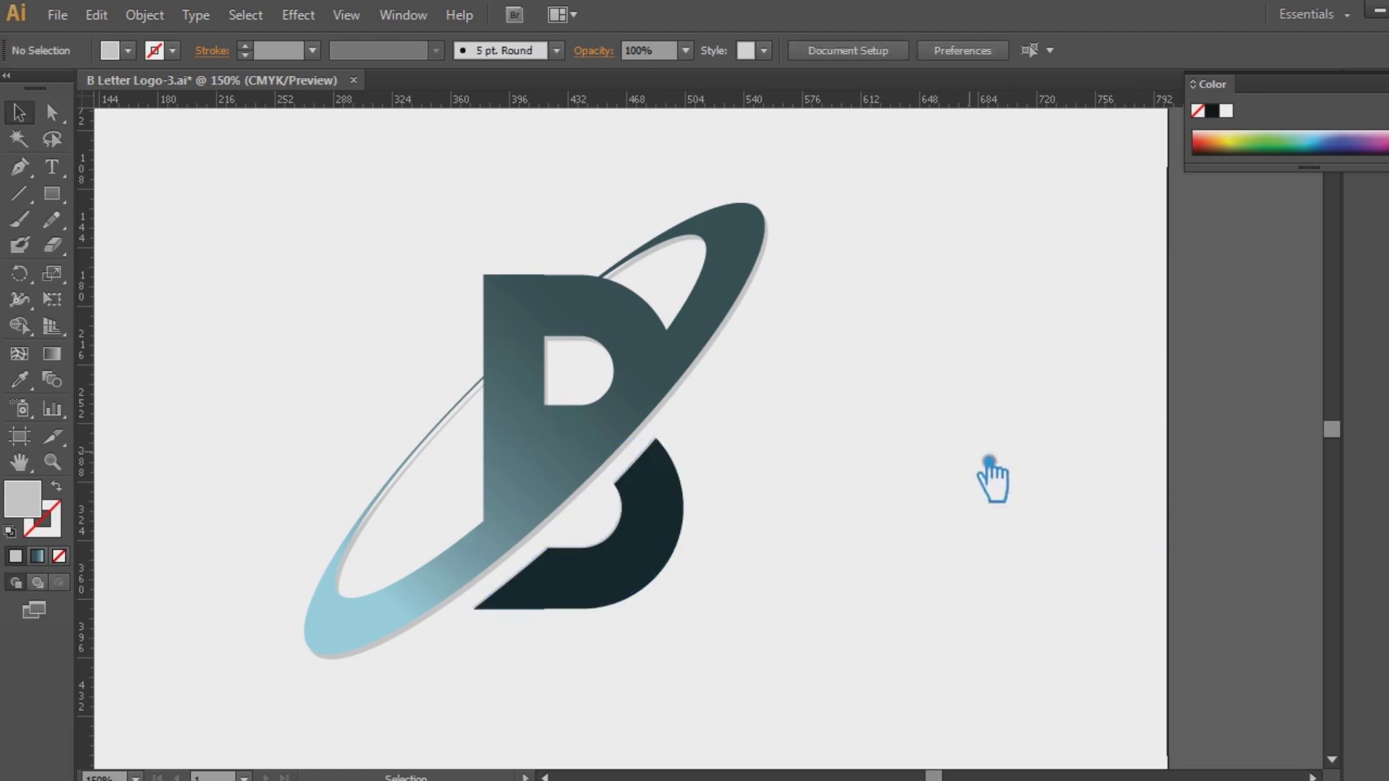
# - Fill the lower bowl with the light gray, then darken it in Color Picker
pyautogui.click(666, 487)
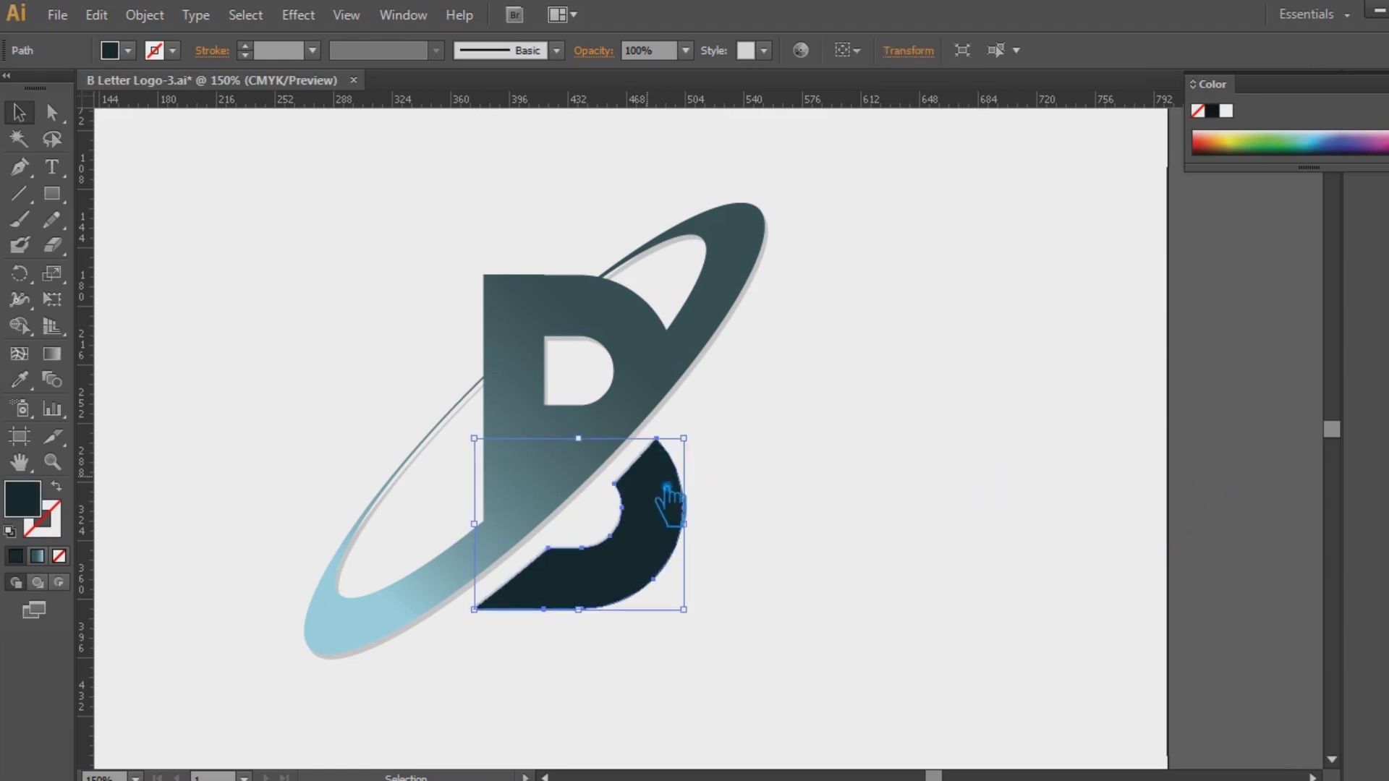
pyautogui.click(738, 506)
pyautogui.click(664, 552)
pyautogui.click(779, 539)
pyautogui.click(632, 556)
pyautogui.doubleClick(49, 508)
pyautogui.moveTo(815, 341)
pyautogui.mouseDown()
pyautogui.moveTo(796, 366)
pyautogui.moveTo(868, 356)
pyautogui.mouseUp()
pyautogui.click(1258, 281)
pyautogui.click(1142, 325)
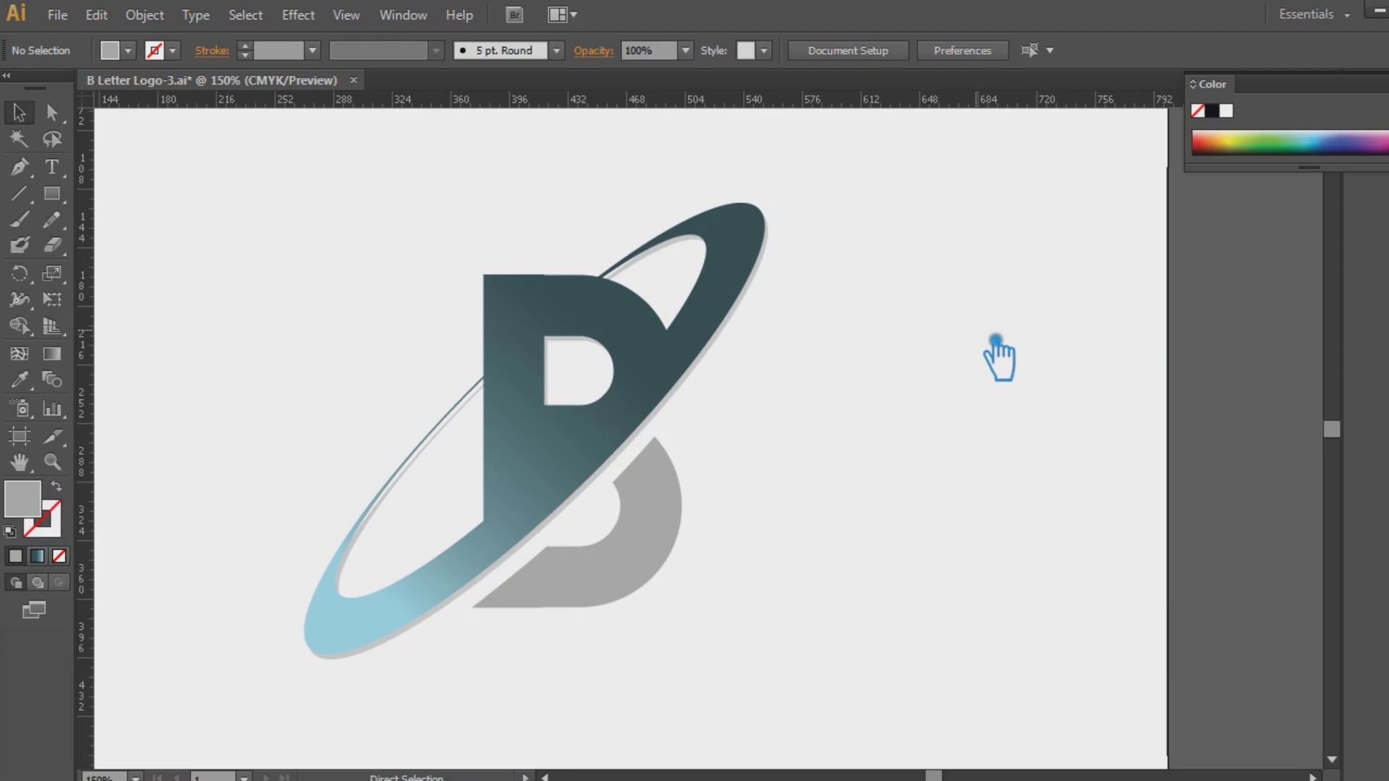
# - Set the lower bowl's fill to dark gray 777777 and review the whole logo
pyautogui.click(676, 555)
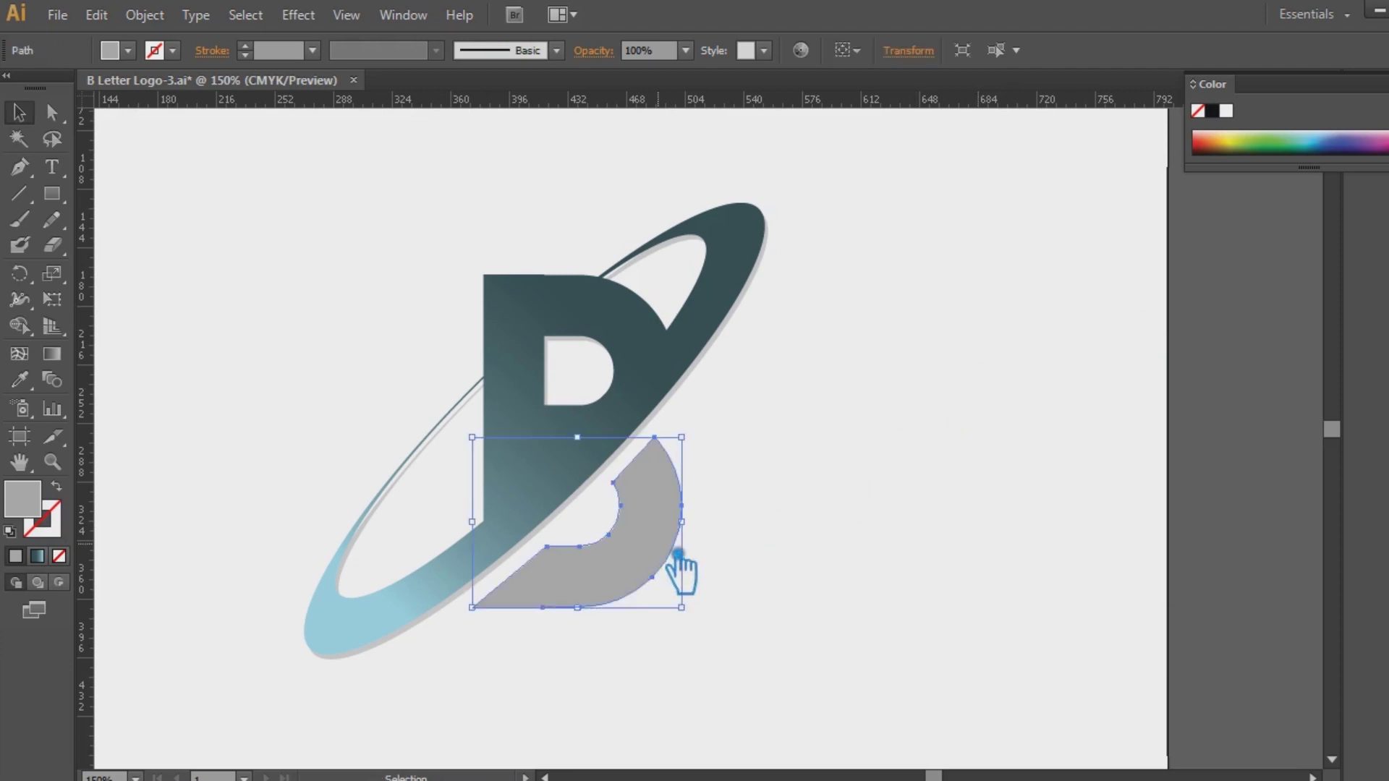
pyautogui.doubleClick(32, 515)
pyautogui.moveTo(850, 452); pyautogui.dragTo(801, 427)
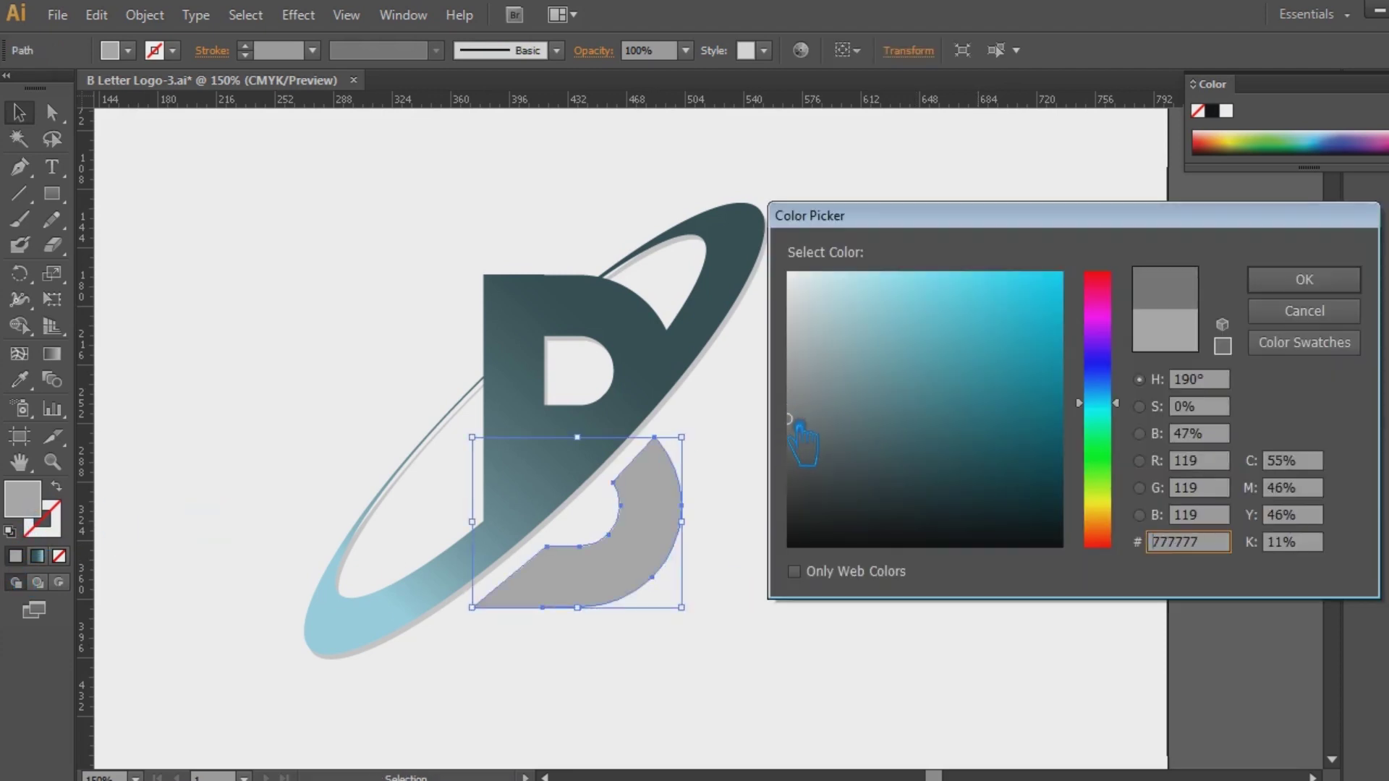
pyautogui.click(1295, 280)
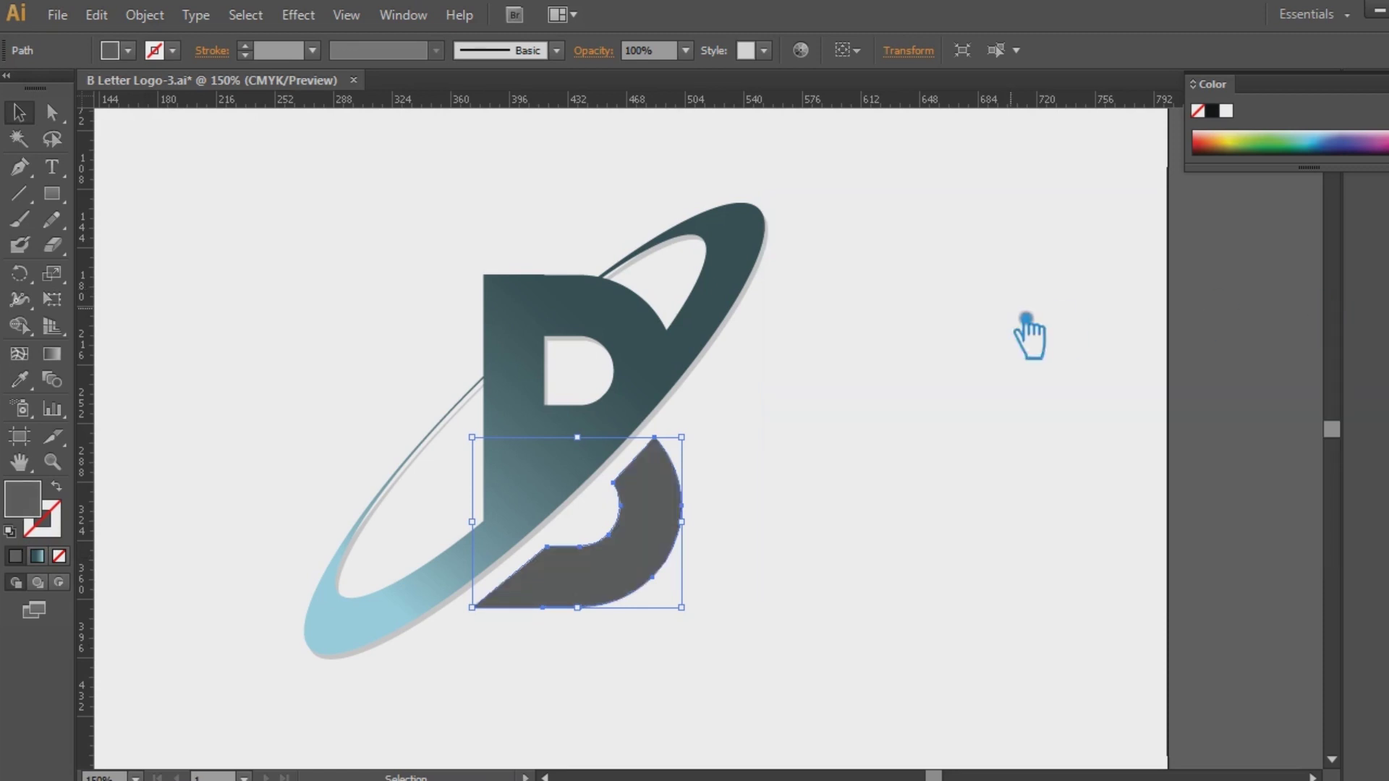
pyautogui.click(877, 533)
pyautogui.moveTo(818, 680)
pyautogui.mouseDown()
pyautogui.moveTo(765, 657)
pyautogui.moveTo(339, 208)
pyautogui.mouseUp()
pyautogui.press('a')
pyautogui.click(935, 451)
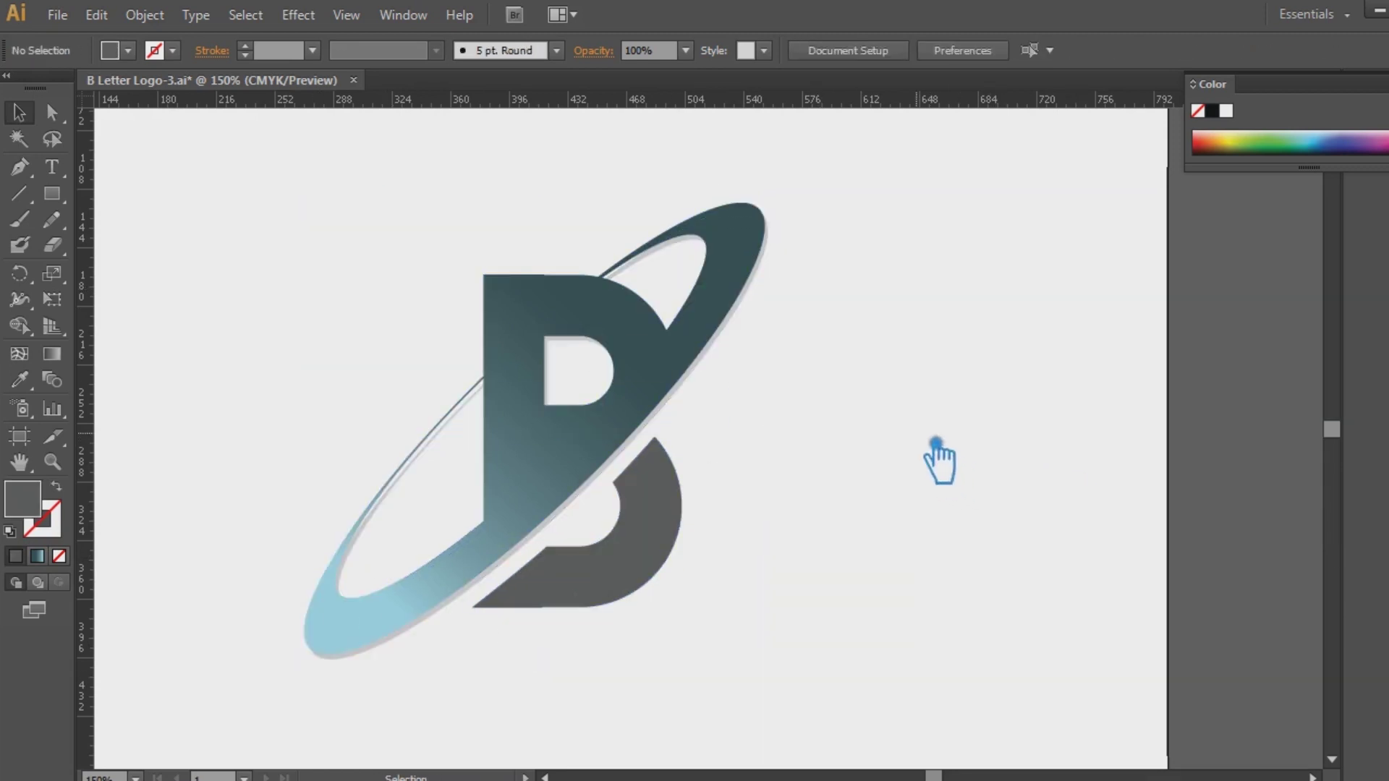